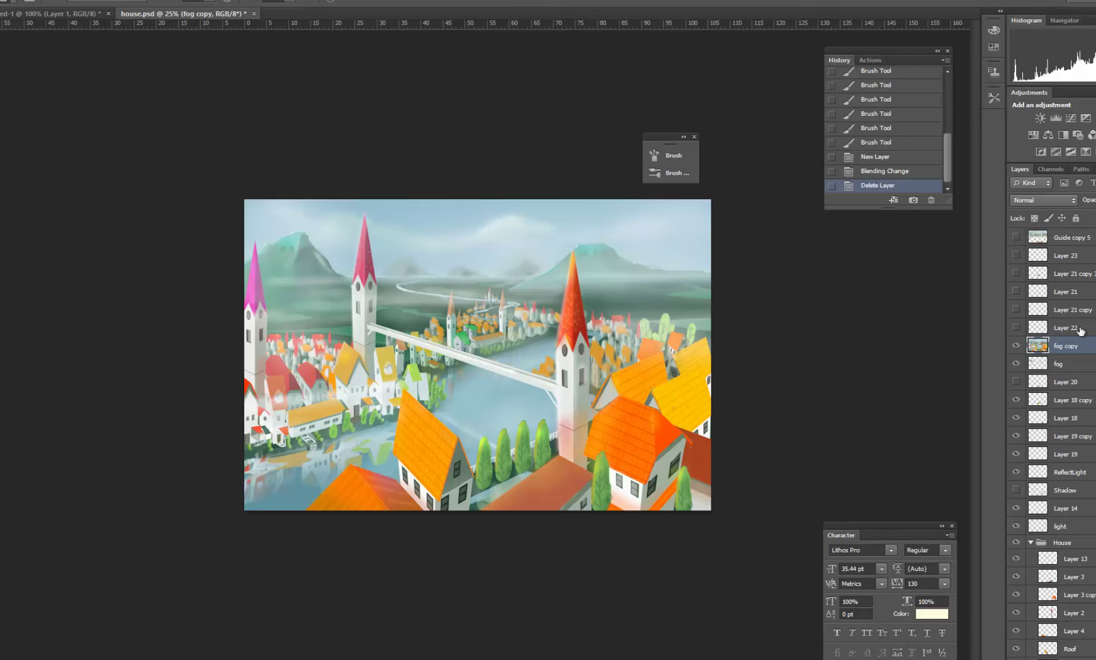
Step: Make fog copy the active layer in the Layers panel, after briefly selecting Layer 22
click(1076, 328)
click(1063, 349)
Step: Add a new layer above fog copy and fill it with dark navy 010b31
key(ctrl+shift+alt+n)
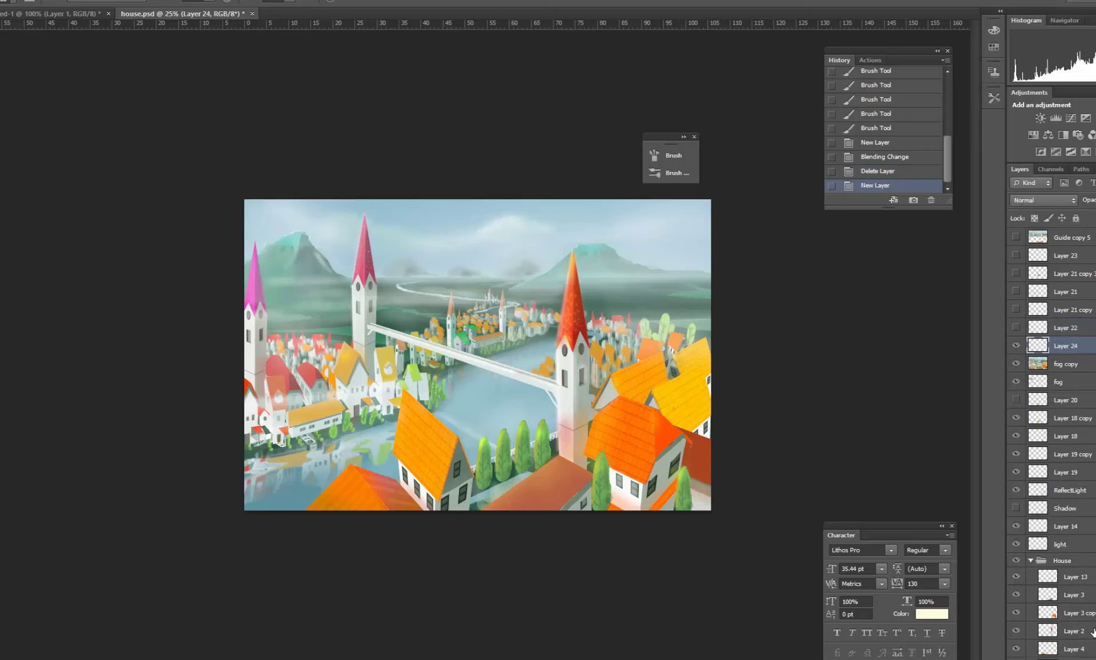
key(F12)
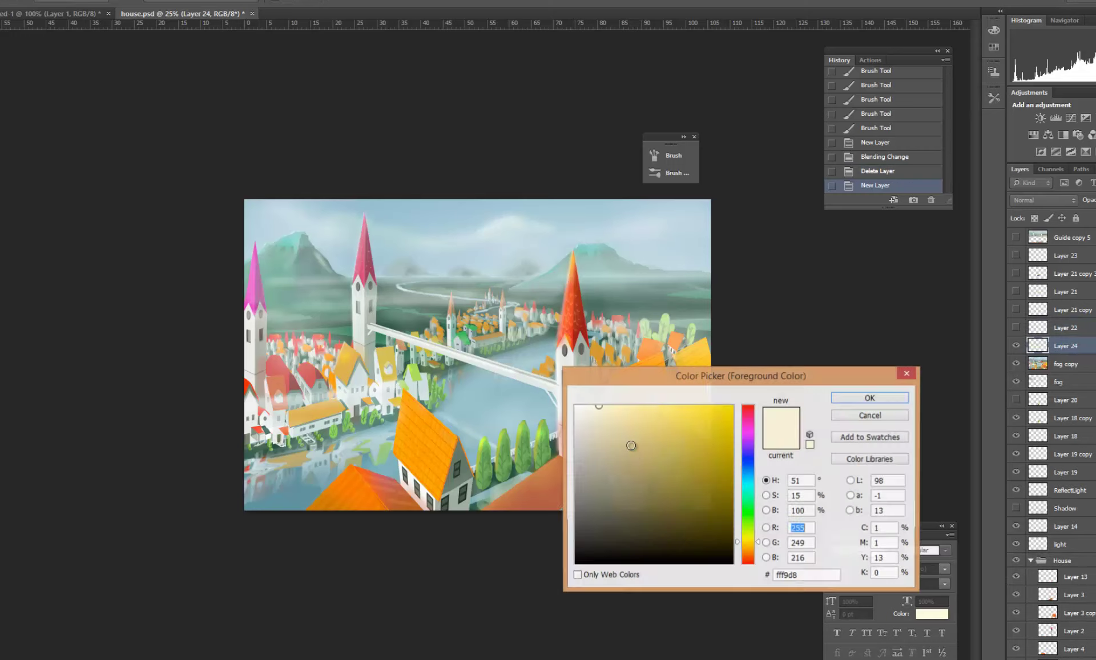
click(747, 465)
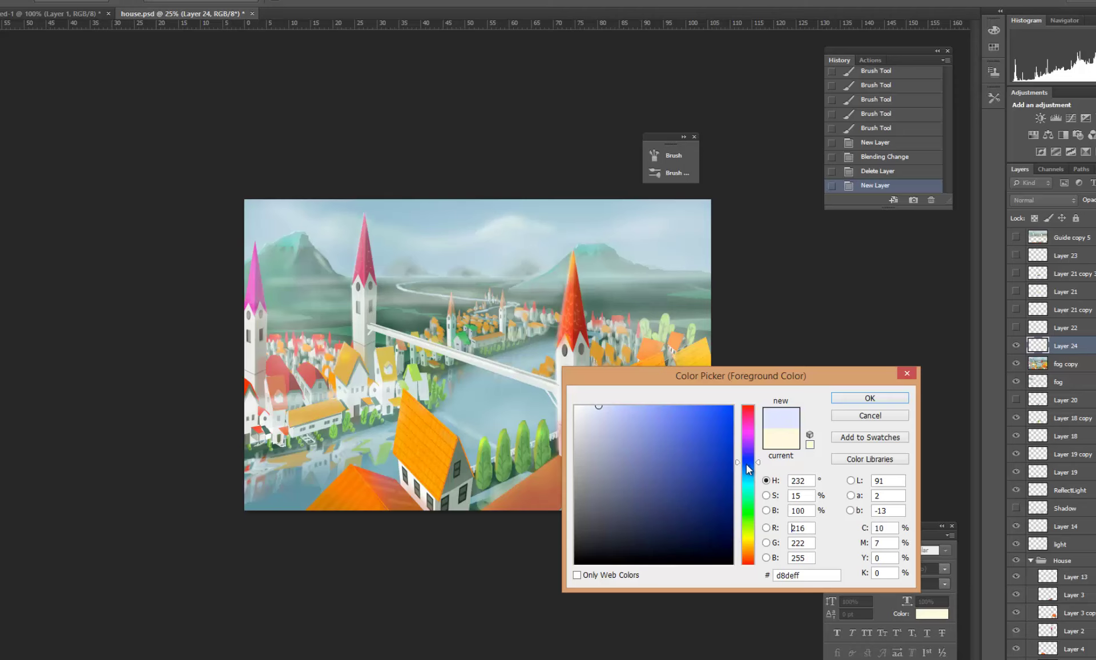
drag(681, 531, 731, 534)
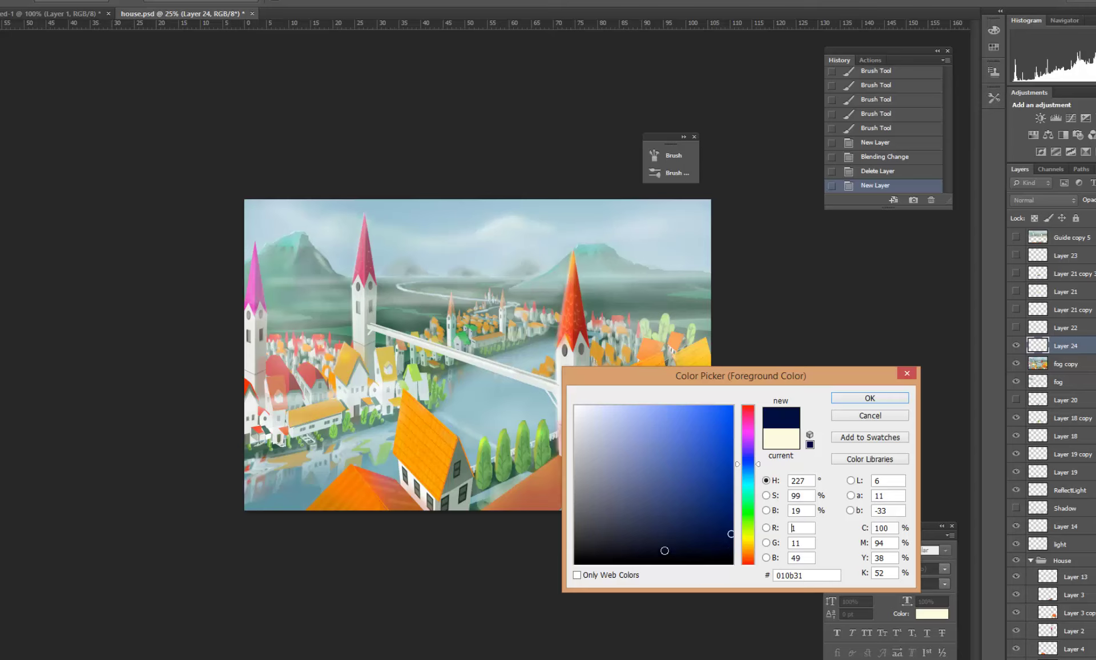
click(853, 401)
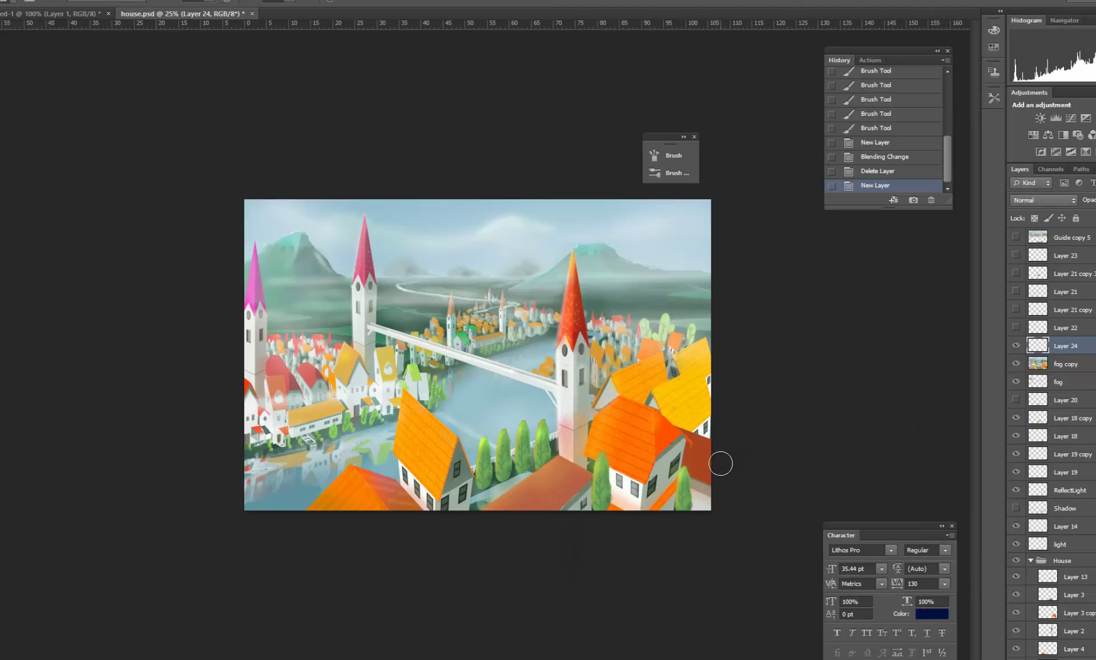
key(alt+BackSpace)
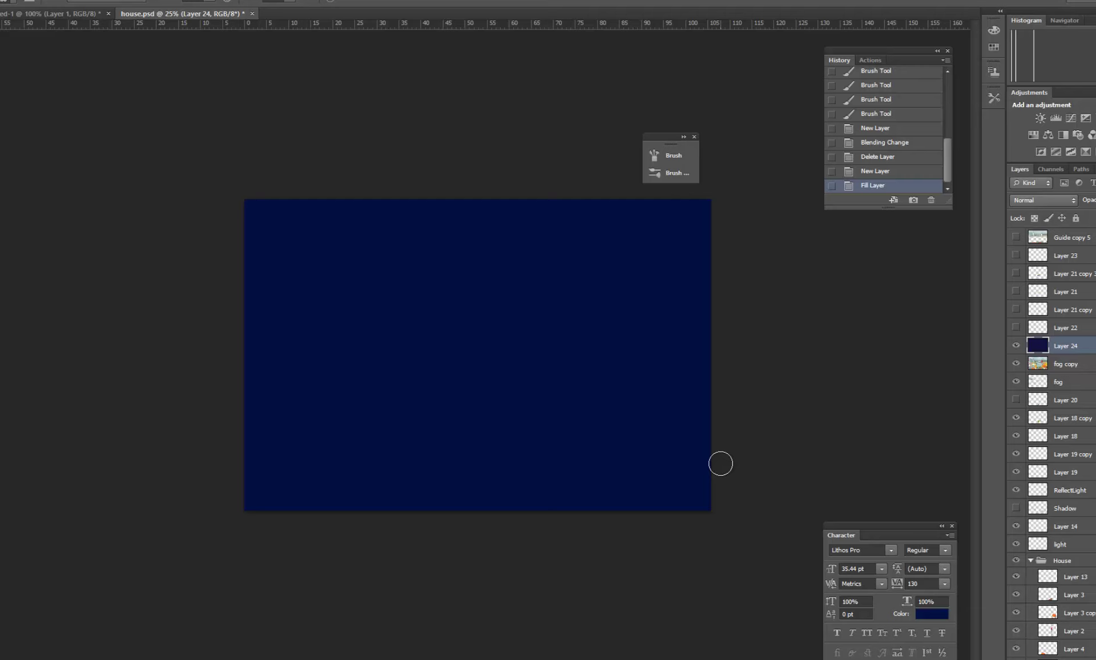
Step: Set the navy Layer 24 to Multiply and lower its opacity to reveal the town
click(1036, 201)
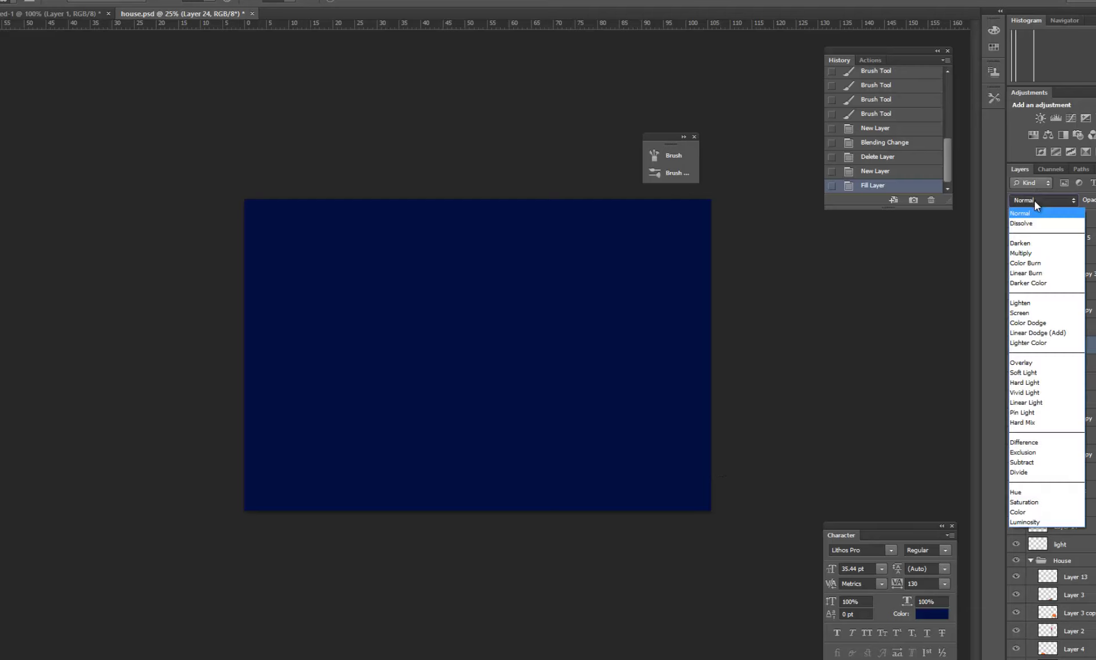
click(1030, 253)
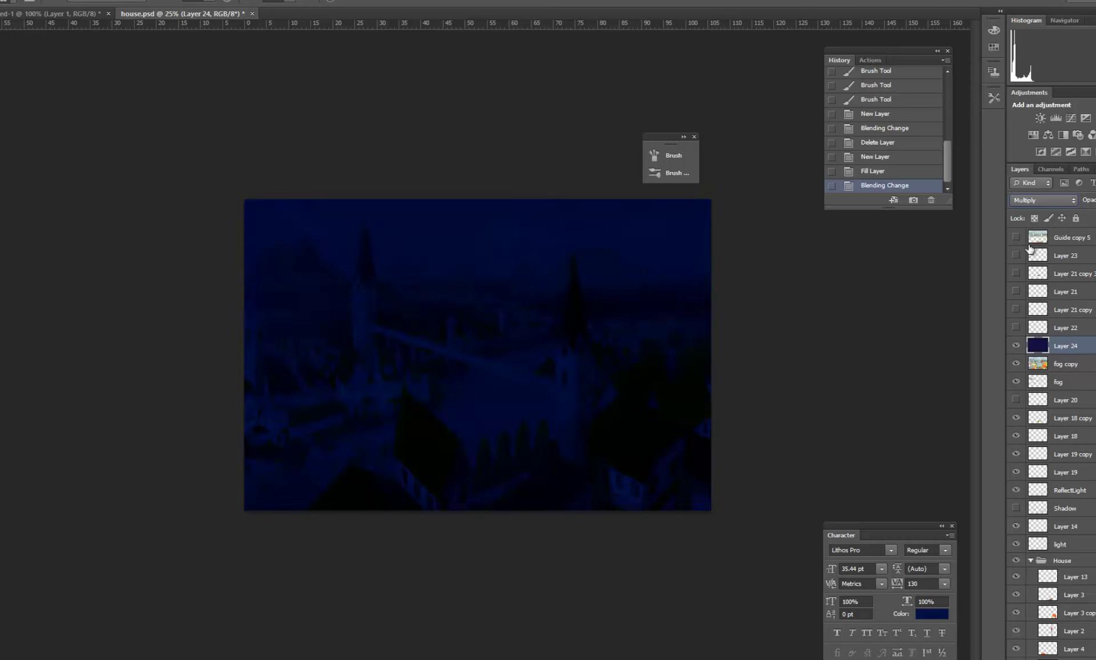
key(ctrl+plus)
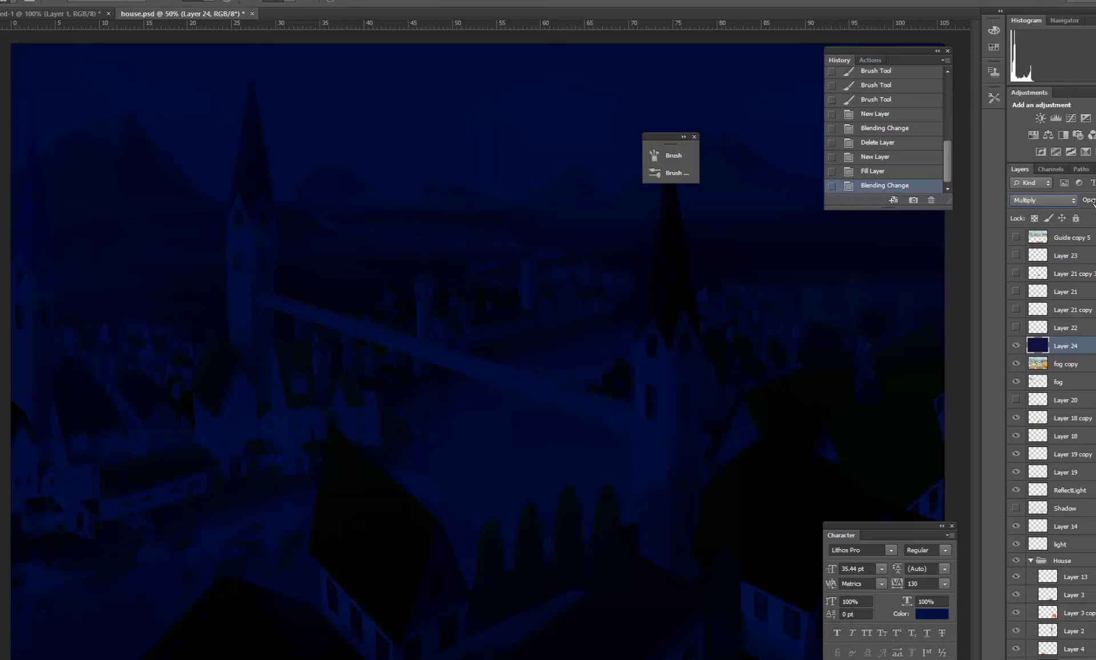
drag(1092, 204, 1088, 206)
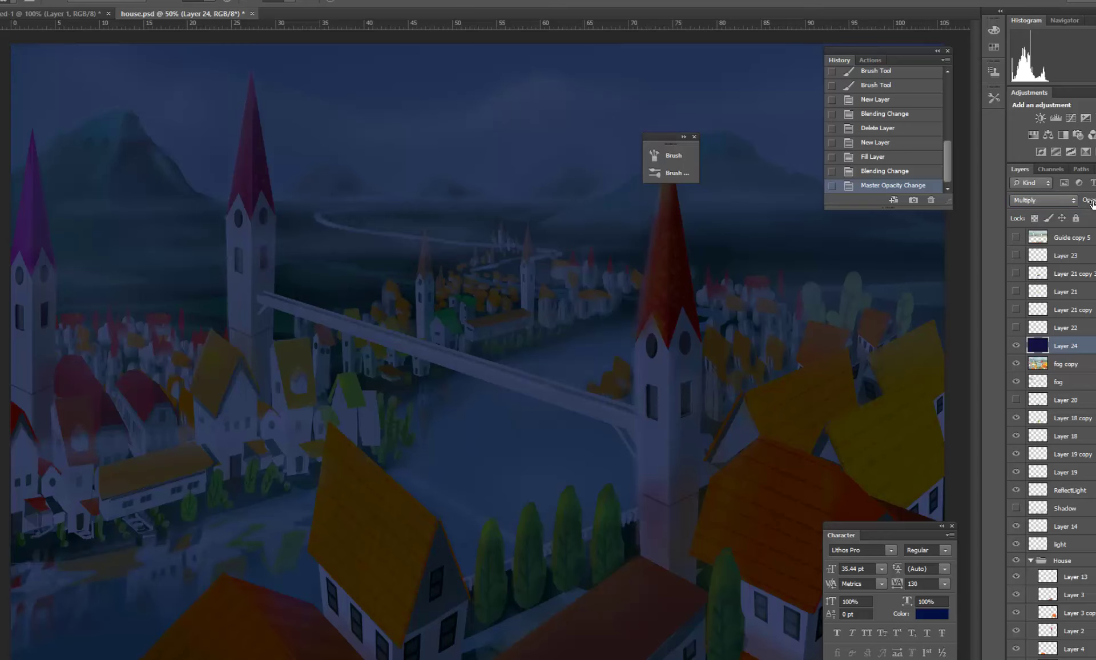
mouse_move(1092, 204)
mouse_down()
mouse_move(1052, 218)
mouse_move(1095, 217)
mouse_move(1073, 218)
mouse_up()
Step: Raise the navy layer's opacity to darken the scene and add an empty layer above it
key(ctrl+minus)
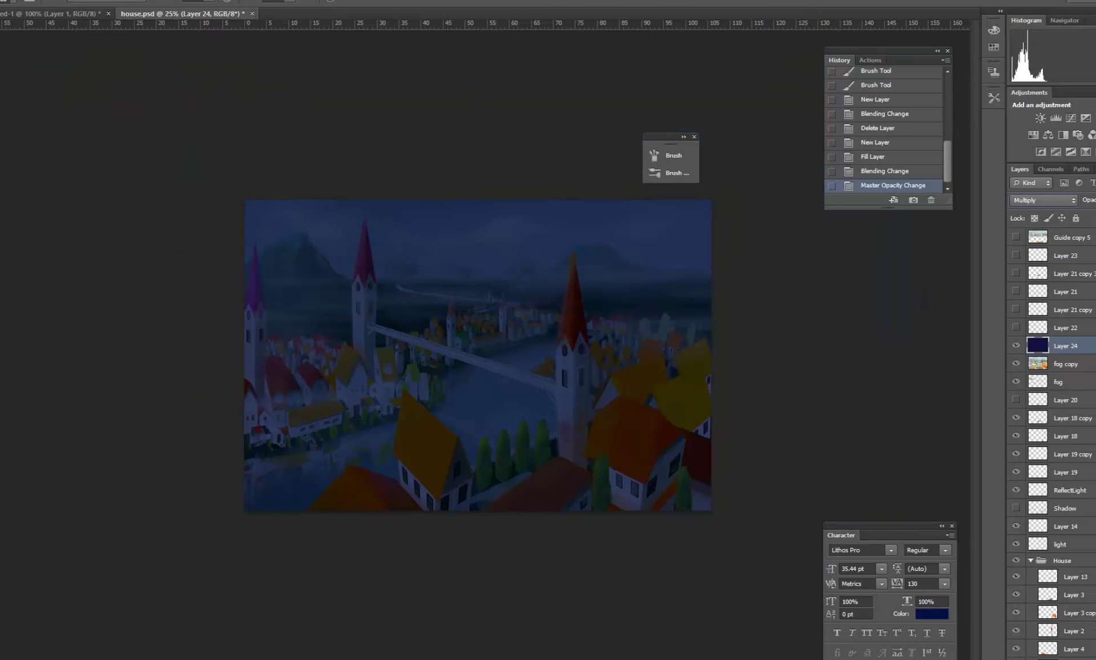
key(ctrl+plus)
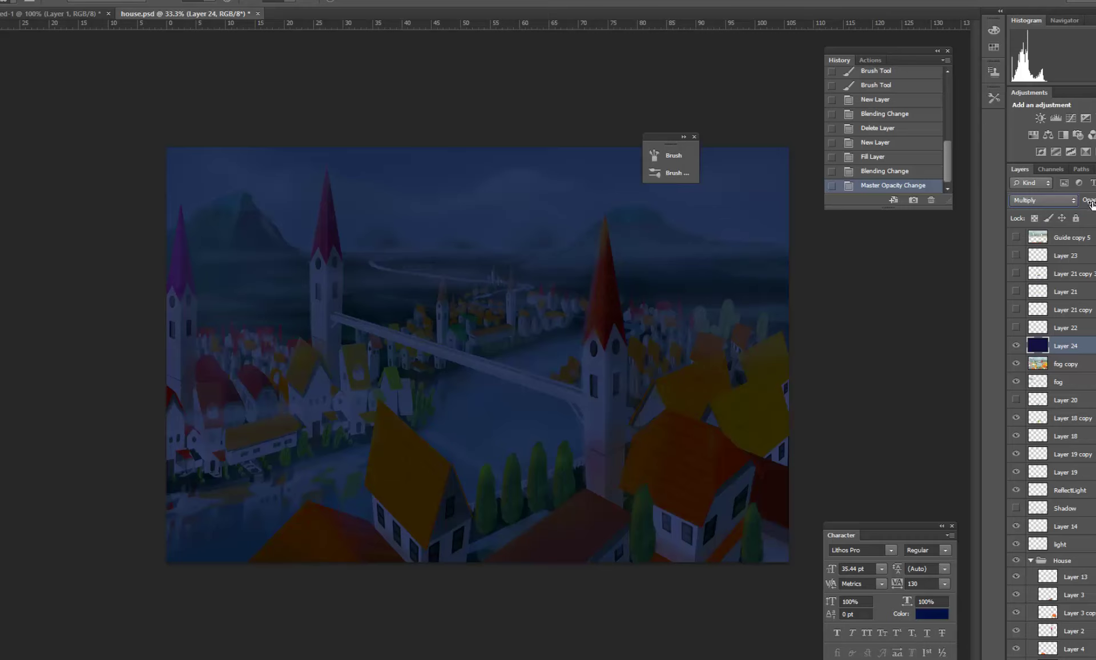
drag(1090, 204, 1093, 209)
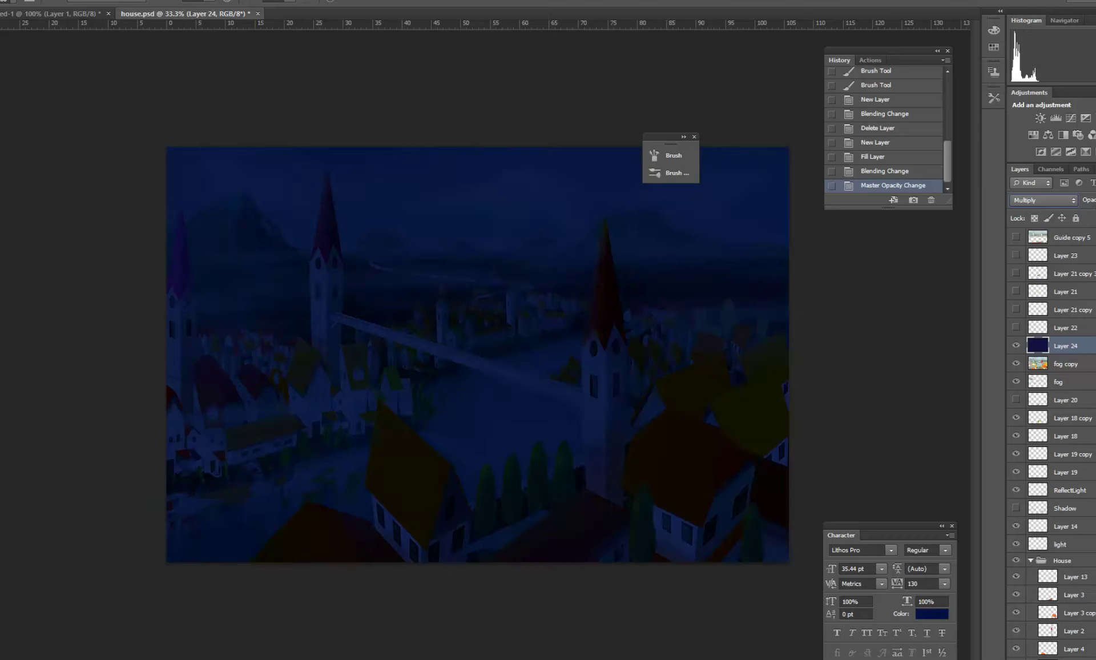
key(ctrl+shift+alt+n)
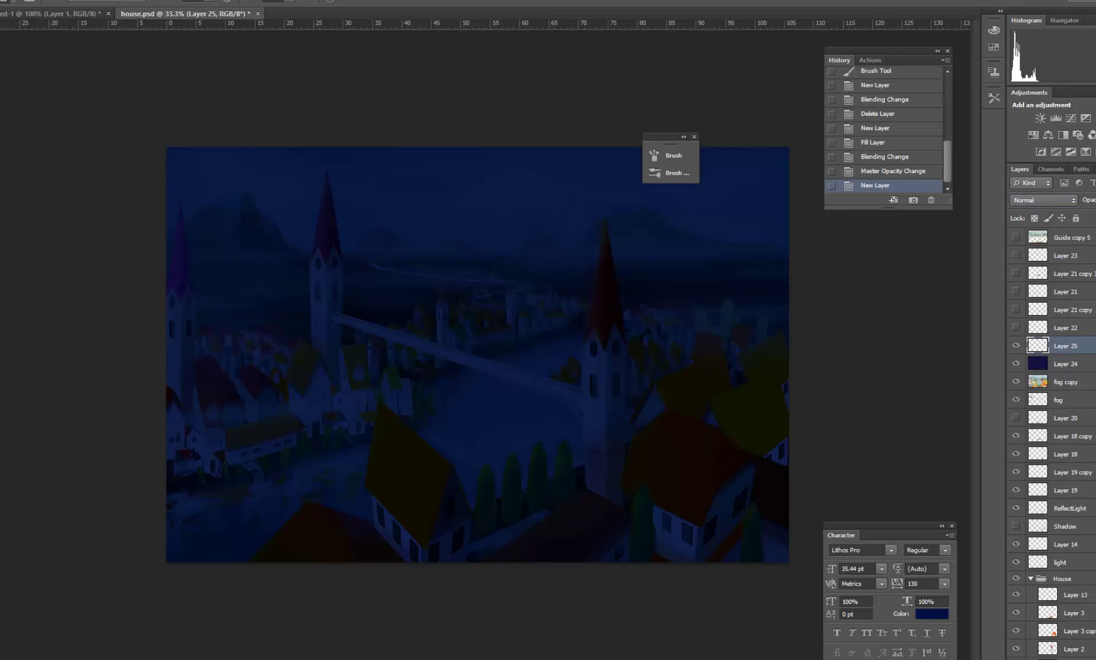
Step: Set Layer 25's blend mode to Screen
click(1036, 203)
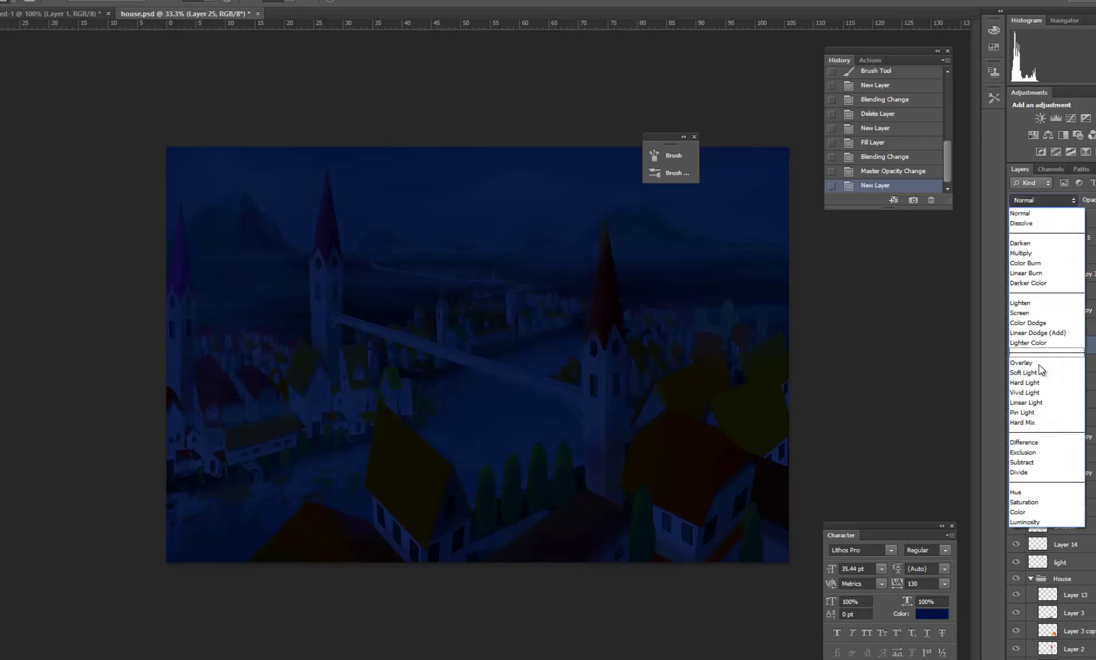
click(1030, 313)
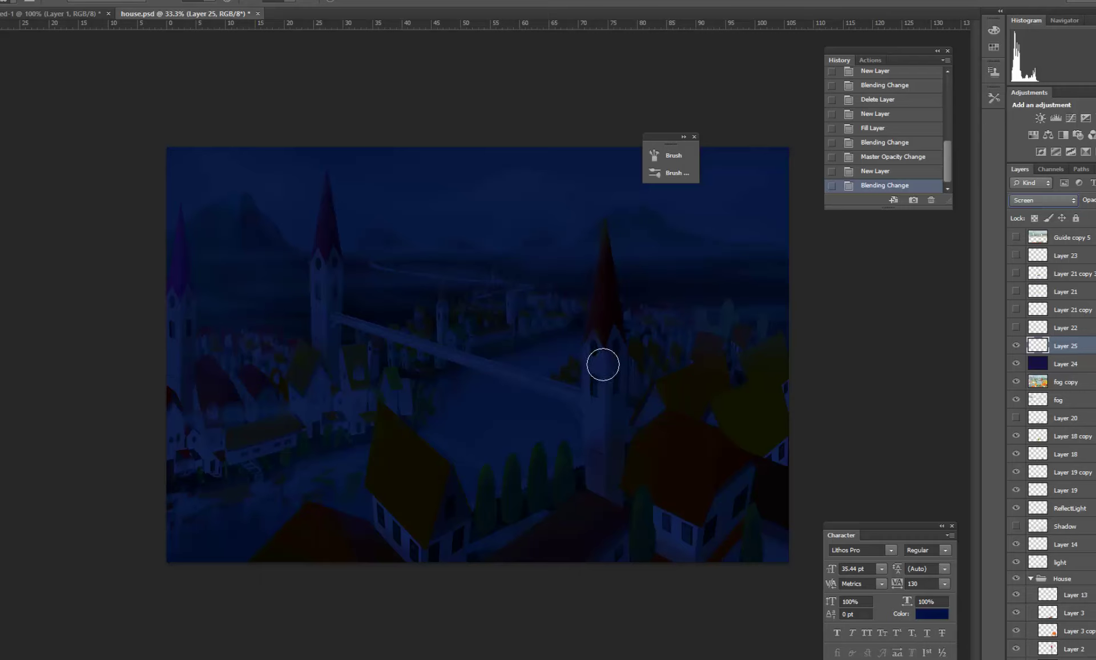
click(603, 364)
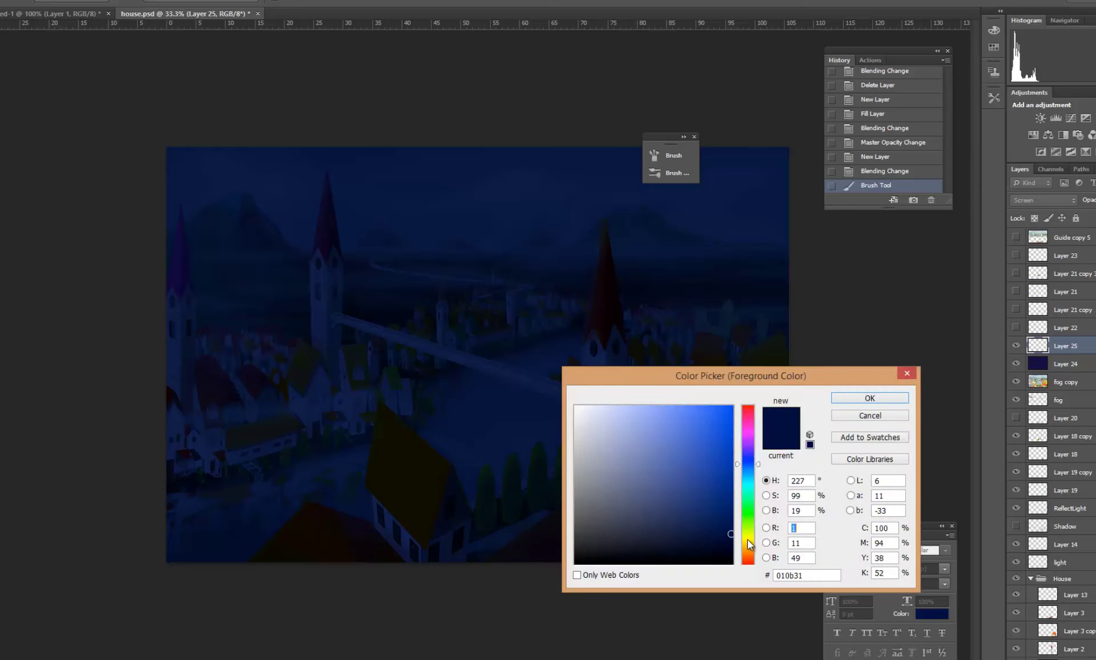
Step: Make bright yellow f1d307 the foreground colour and shrink the brush
click(748, 539)
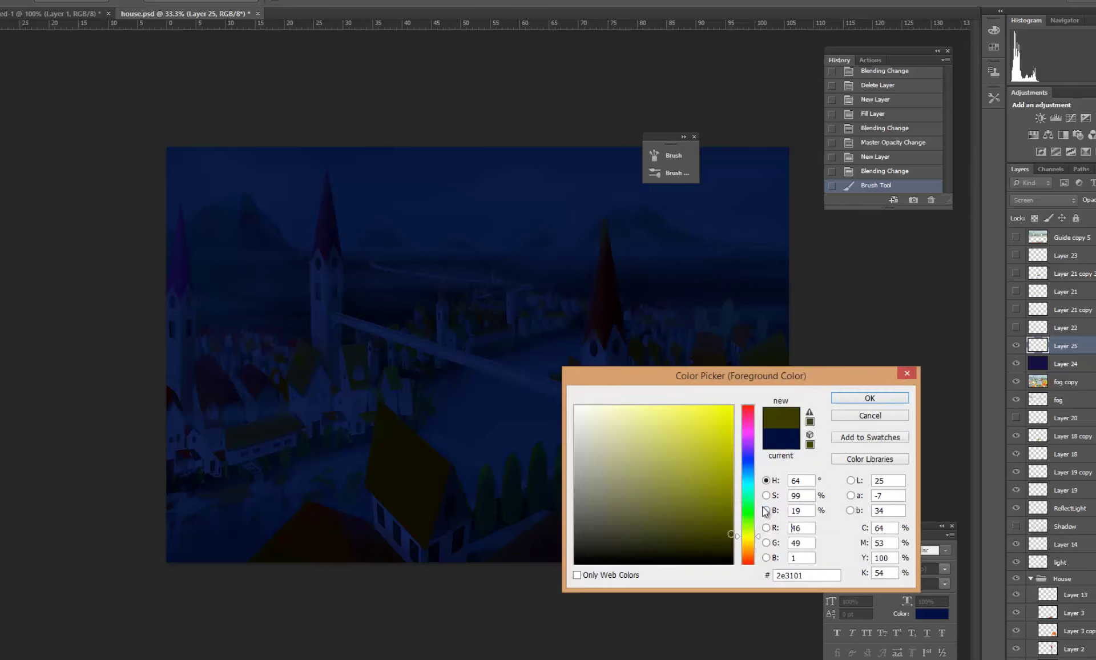
click(729, 414)
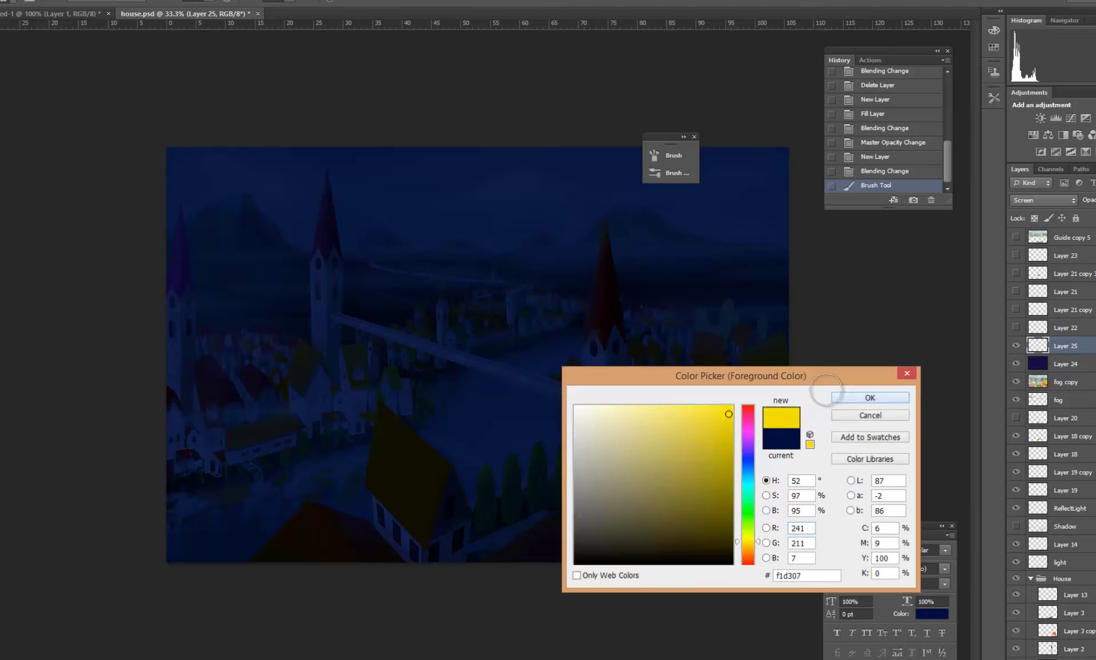
click(859, 398)
key(bracketleft)
key(bracketleft)
key(bracketleft)
key(bracketleft)
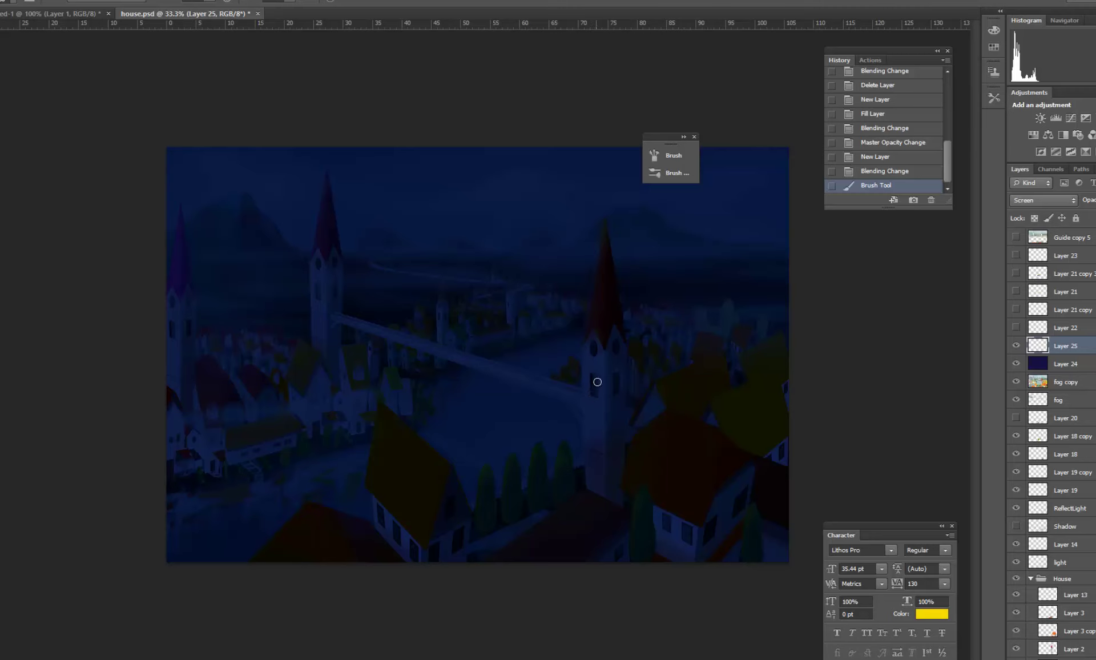
Step: Switch to a smaller Normal Rec square brush and test a yellow mark on the tower
right_click(597, 381)
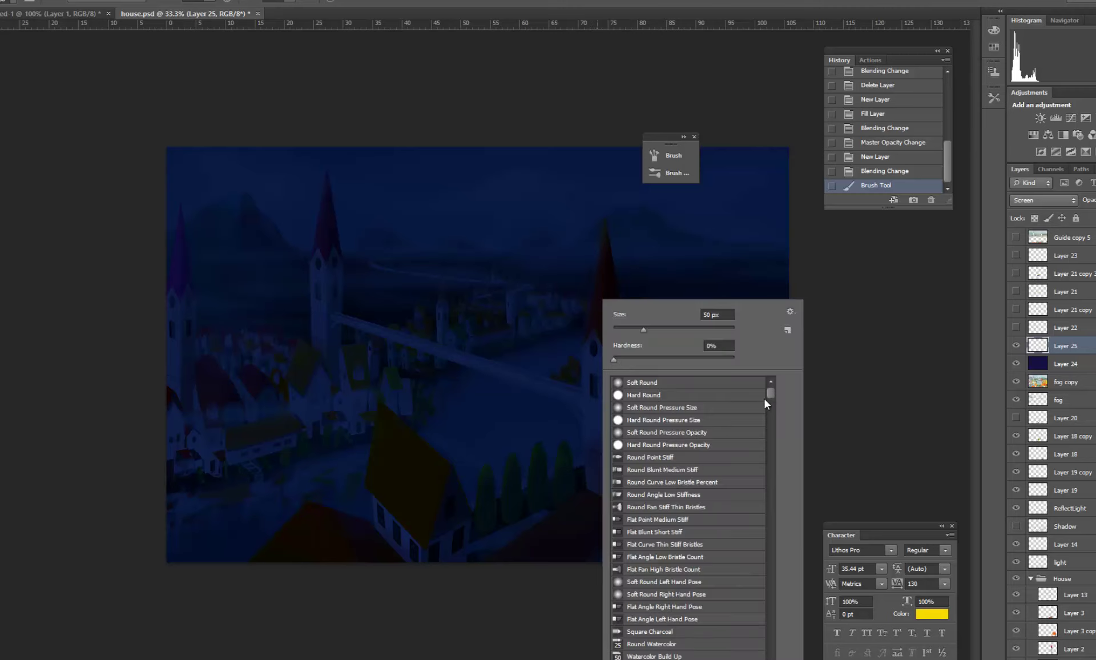
drag(768, 395, 770, 657)
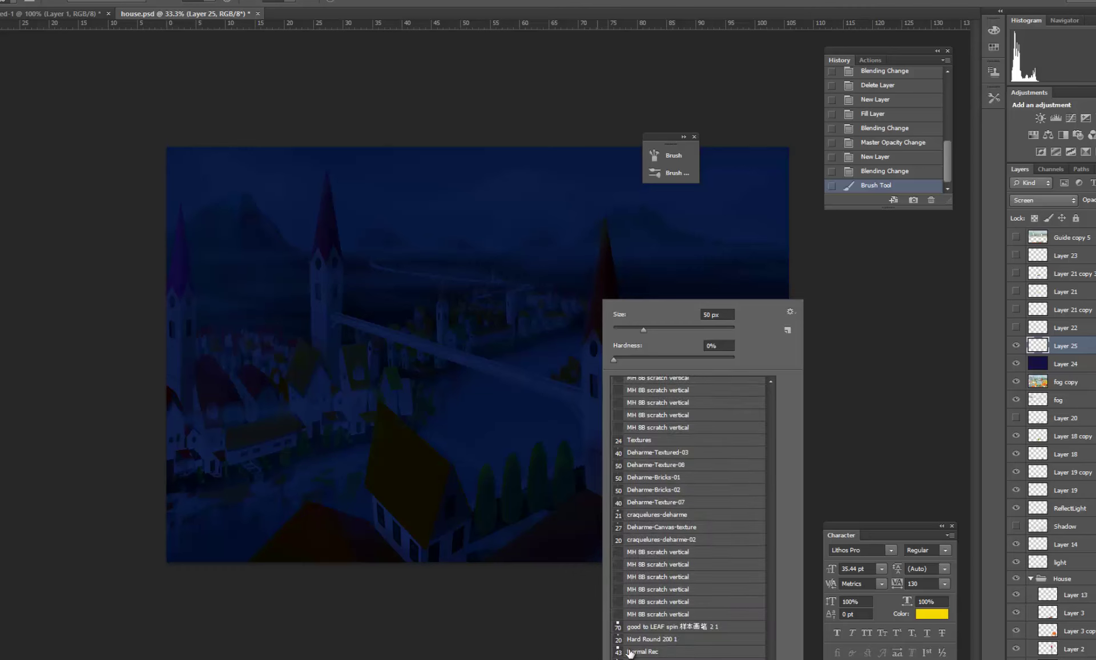
click(628, 650)
click(863, 391)
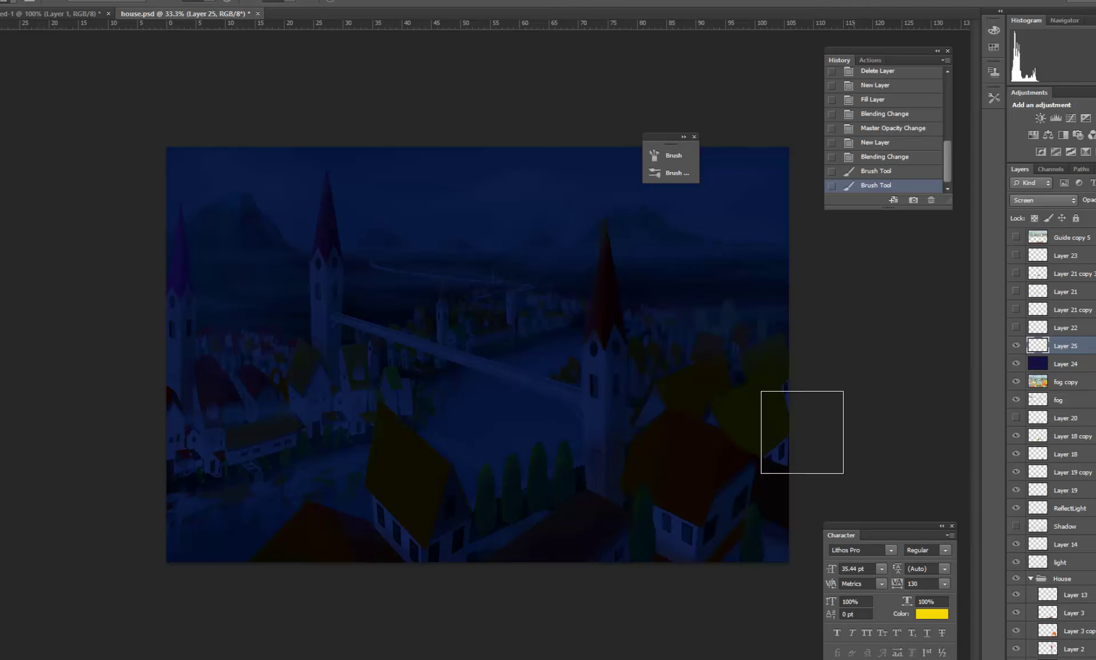
key(bracketleft)
key(bracketleft)
key(bracketleft)
key(bracketleft)
key(bracketleft)
key(bracketleft)
key(bracketleft)
key(bracketleft)
key(bracketleft)
click(598, 383)
key(ctrl+z)
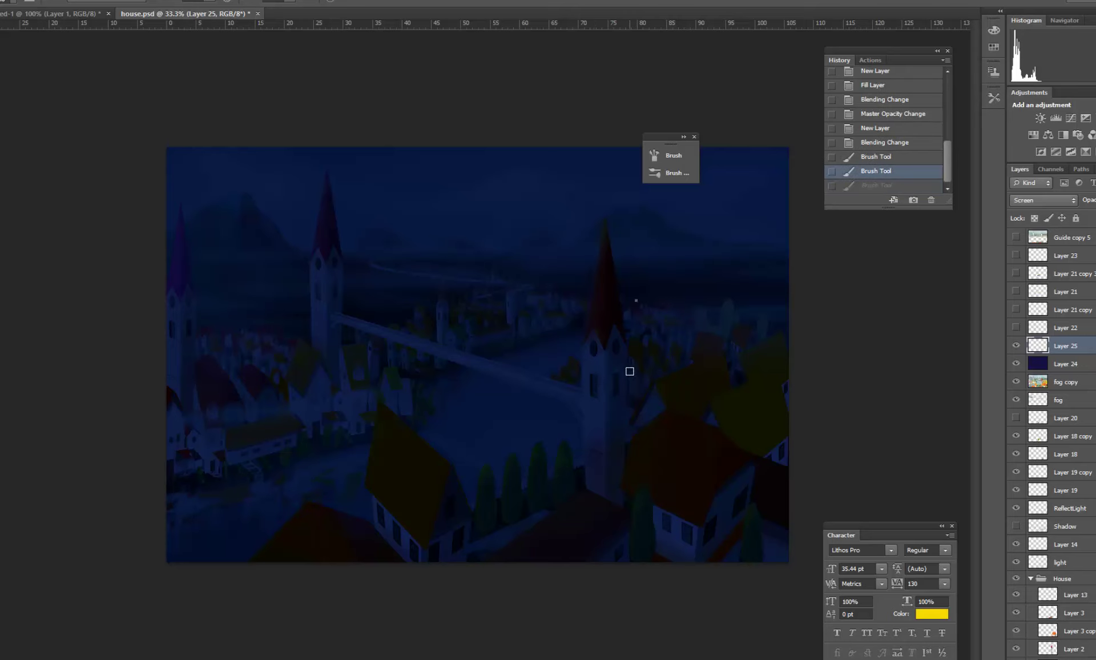
right_click(630, 371)
click(873, 332)
key(ctrl+z)
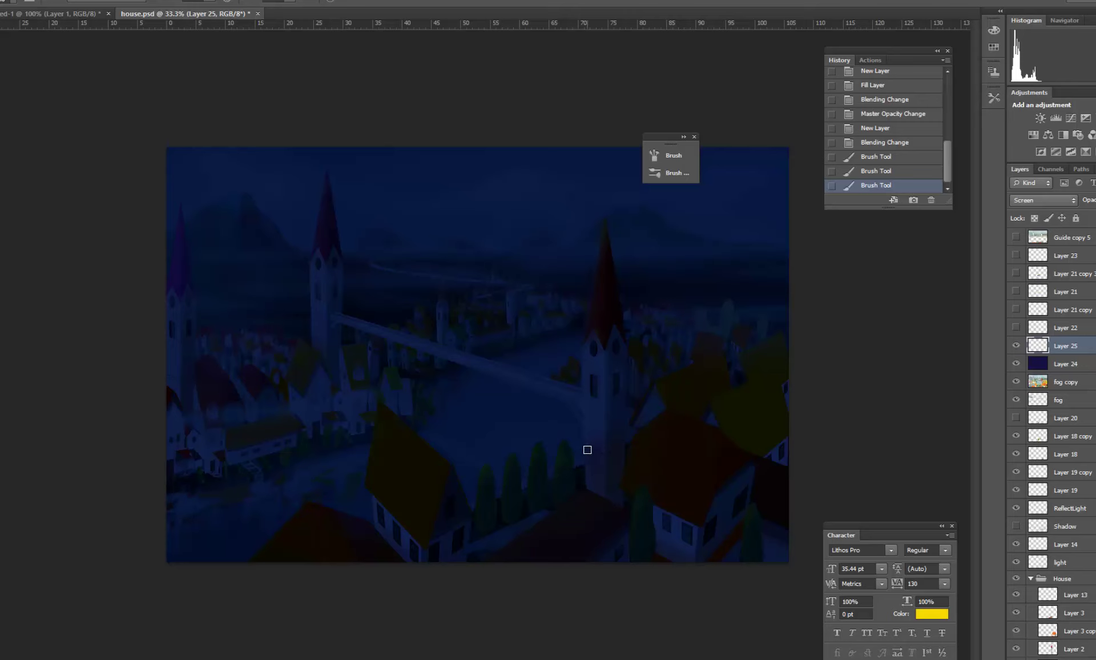
Step: Tilt the brush tip angle and paint a vertical yellow window stroke on the right tower
key(F5)
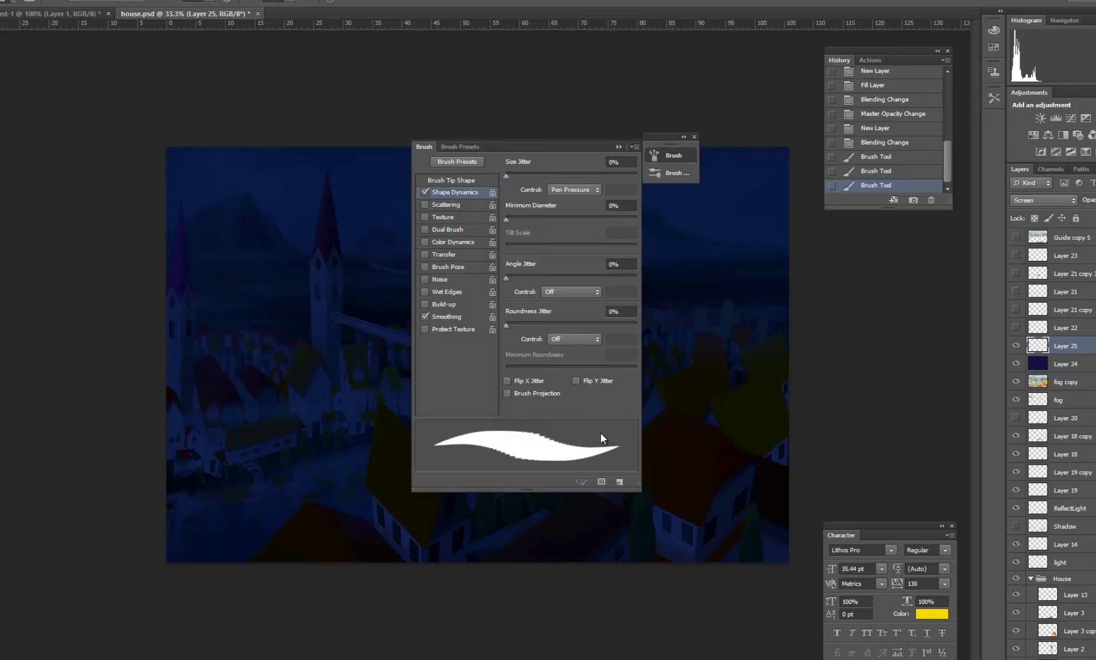
click(454, 180)
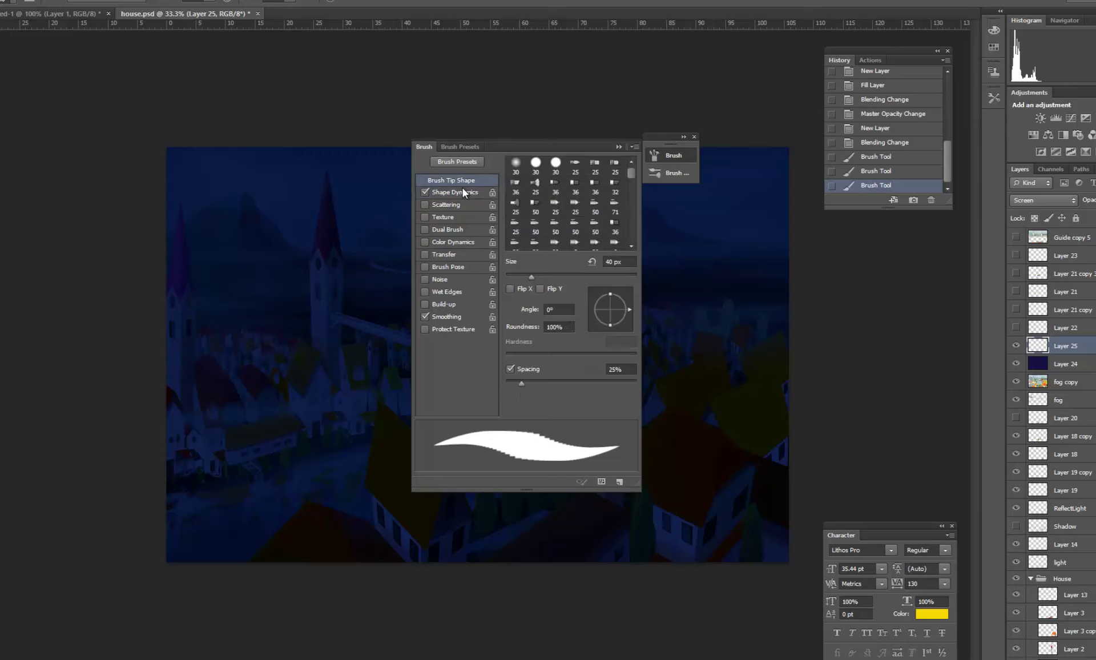
drag(626, 320, 617, 293)
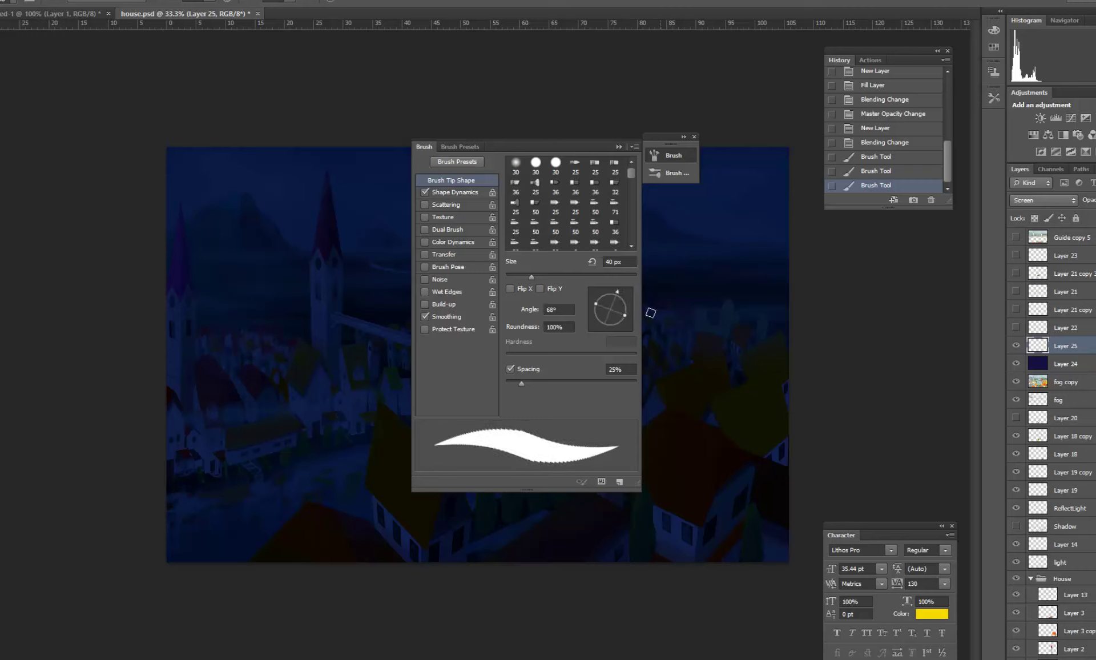
drag(617, 290, 613, 290)
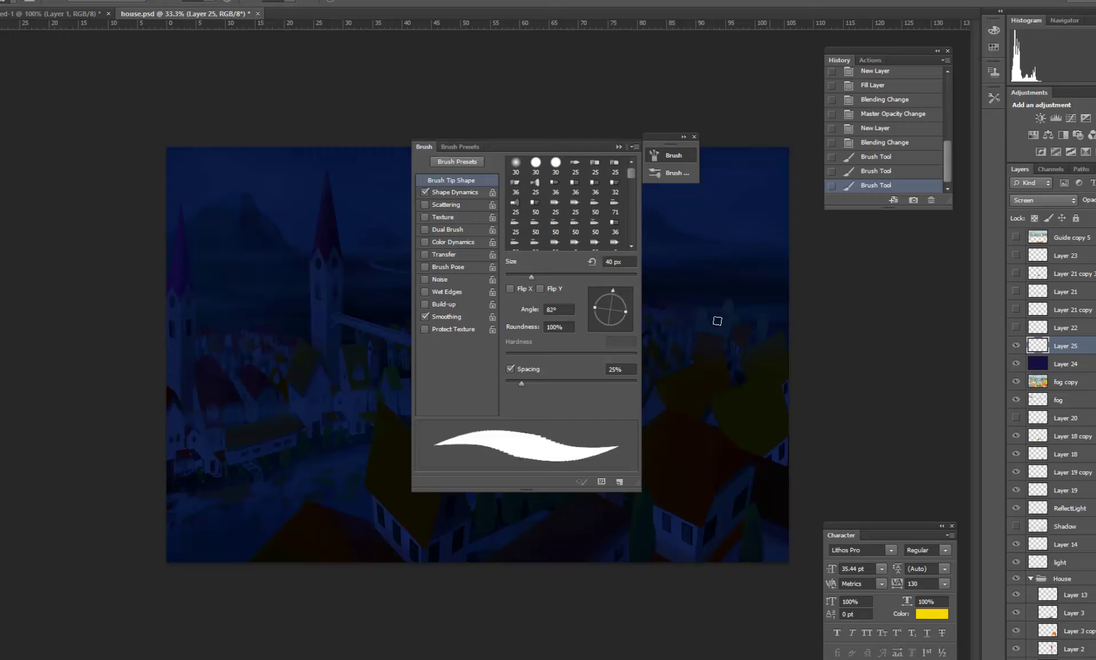
click(619, 146)
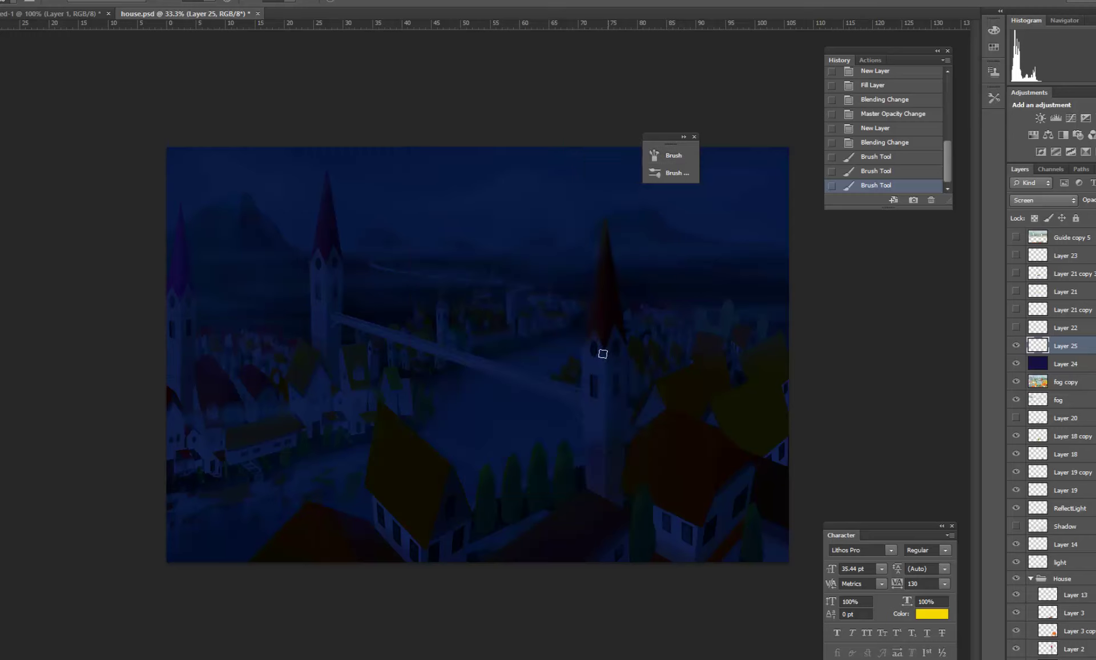
drag(594, 377, 593, 398)
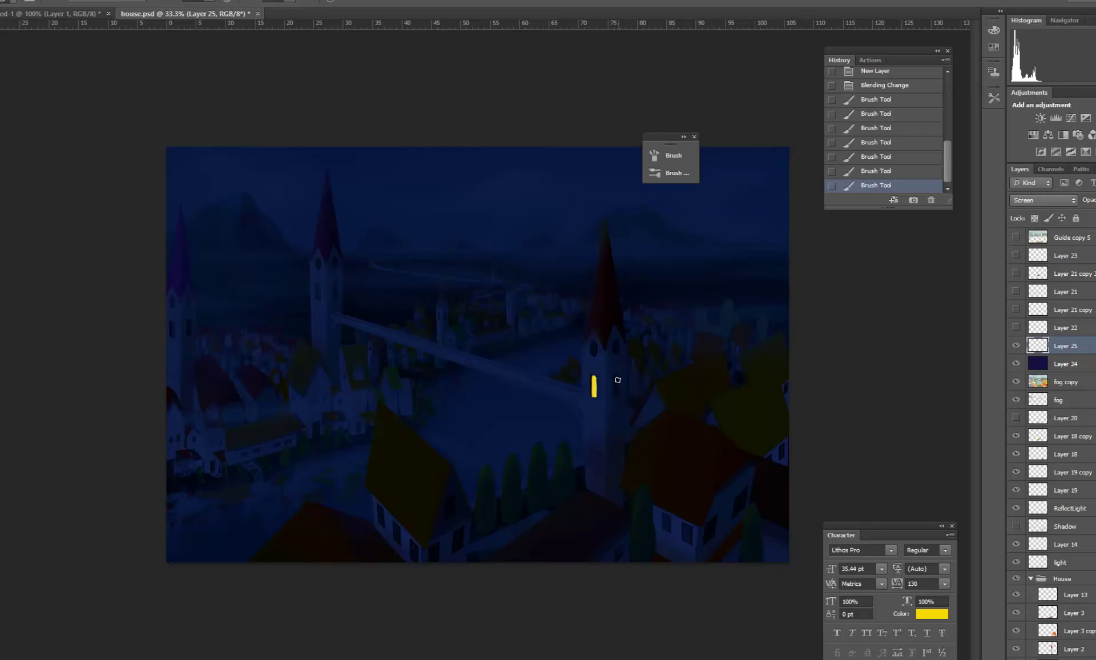
Step: Paint a second tall window on the tower and trim the right window with the eraser
shift+click(617, 392)
click(618, 389)
right_click(621, 382)
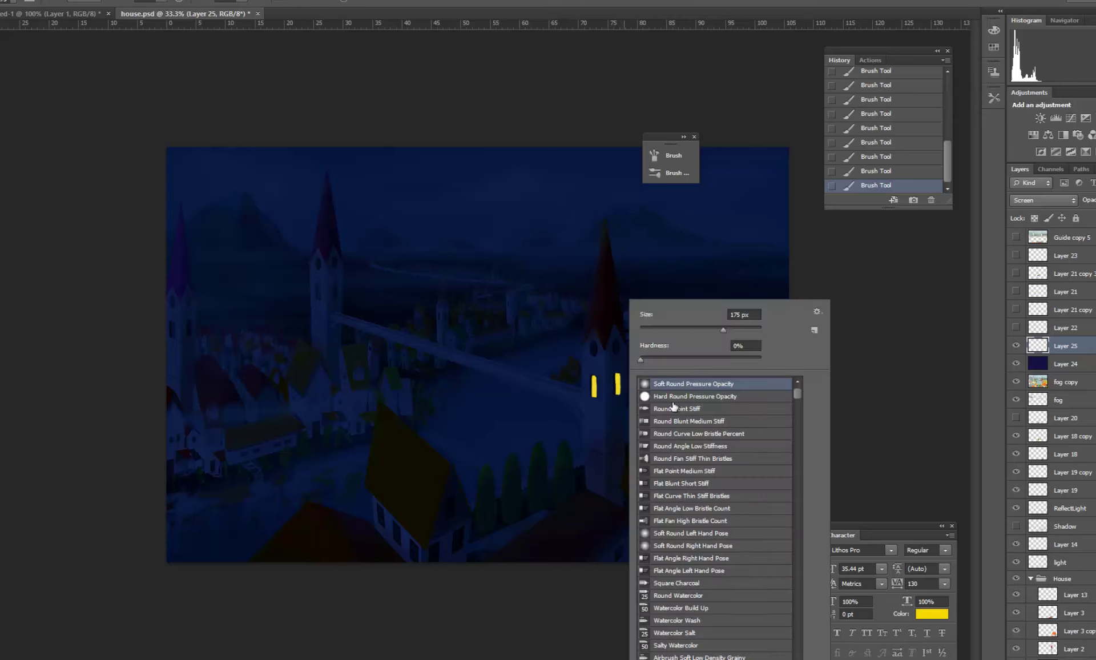
click(575, 580)
key(e)
click(618, 371)
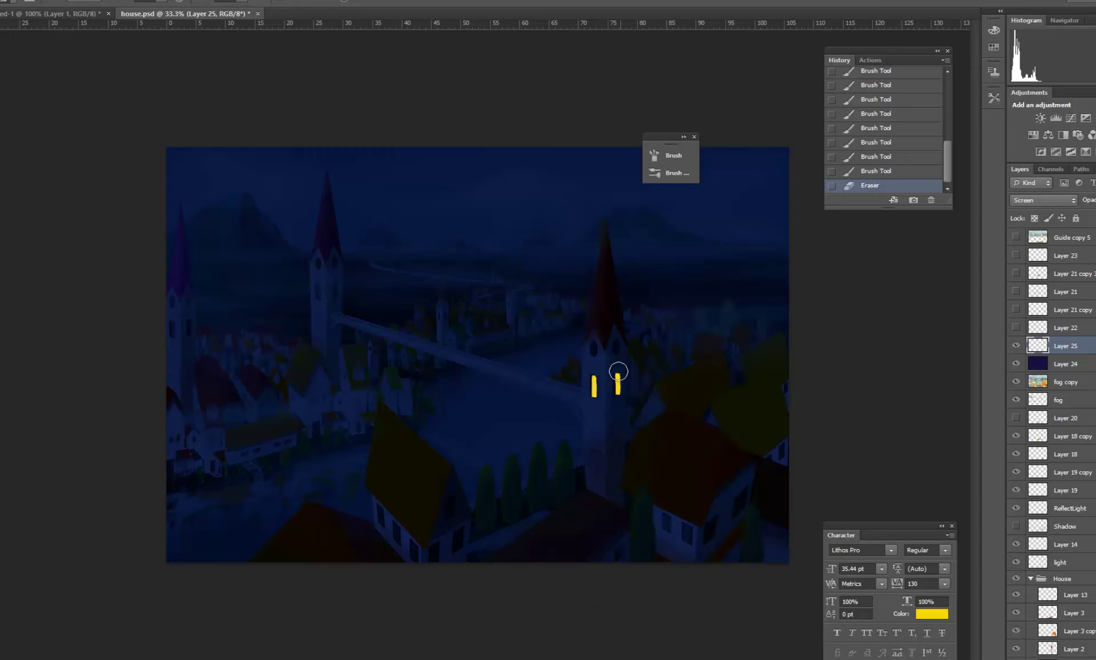
mouse_move(622, 377)
mouse_down()
mouse_move(613, 398)
mouse_move(628, 391)
mouse_up()
drag(623, 372, 623, 420)
key(ctrl+z)
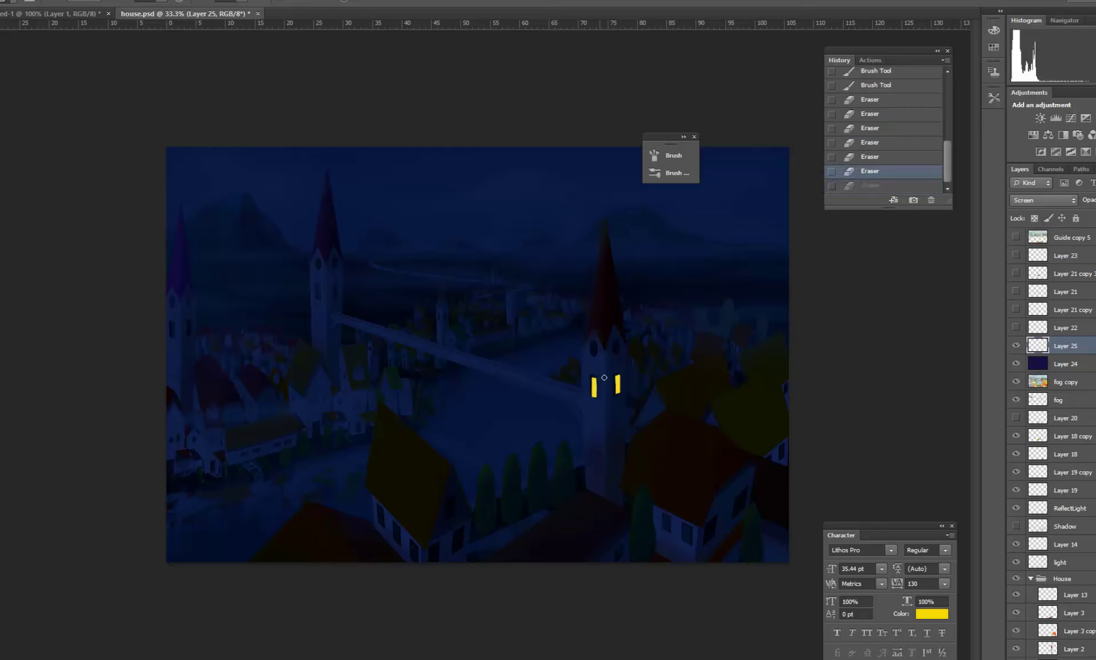
Step: Trim the left window's top, then lasso it and nudge it left into place
drag(588, 374, 605, 381)
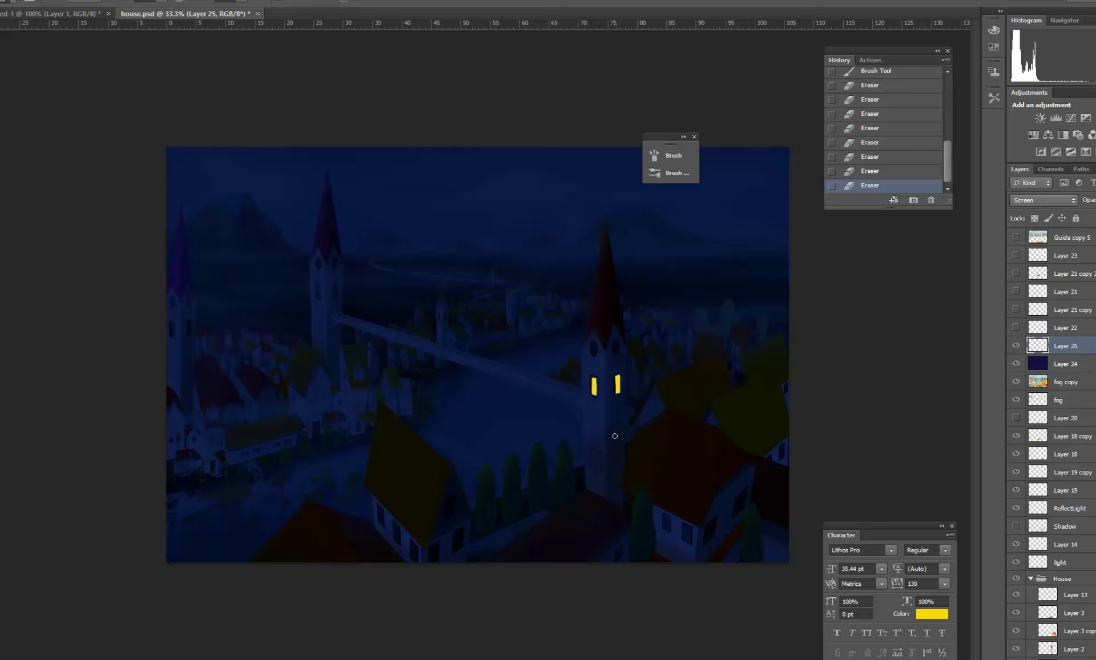
drag(582, 381, 588, 402)
key(ctrl+Left)
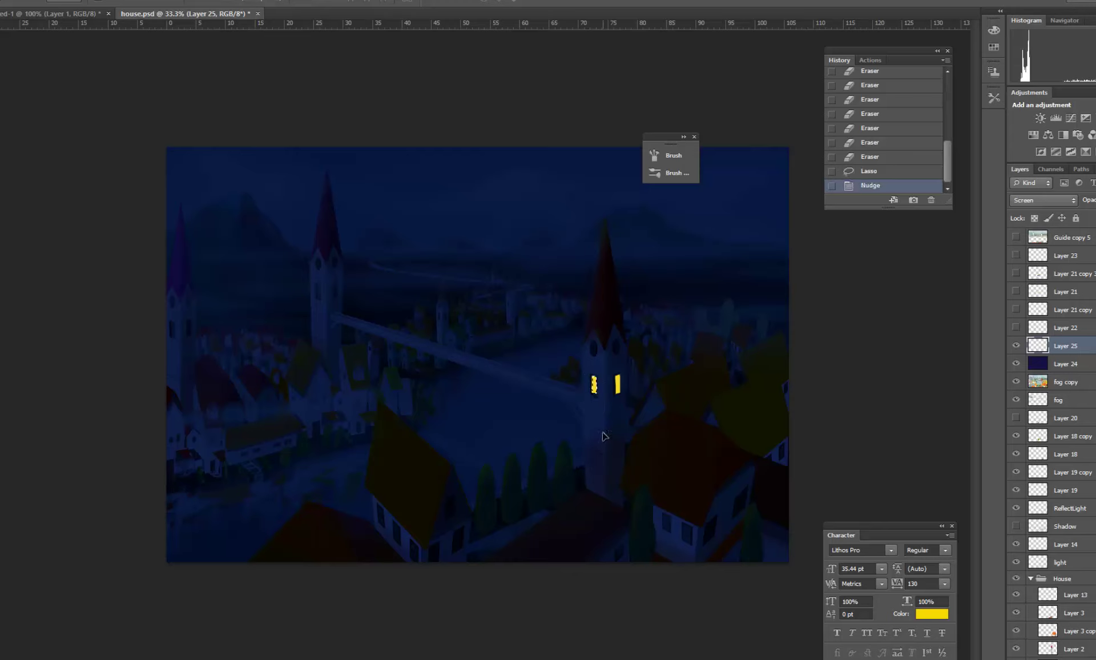
key(ctrl+d)
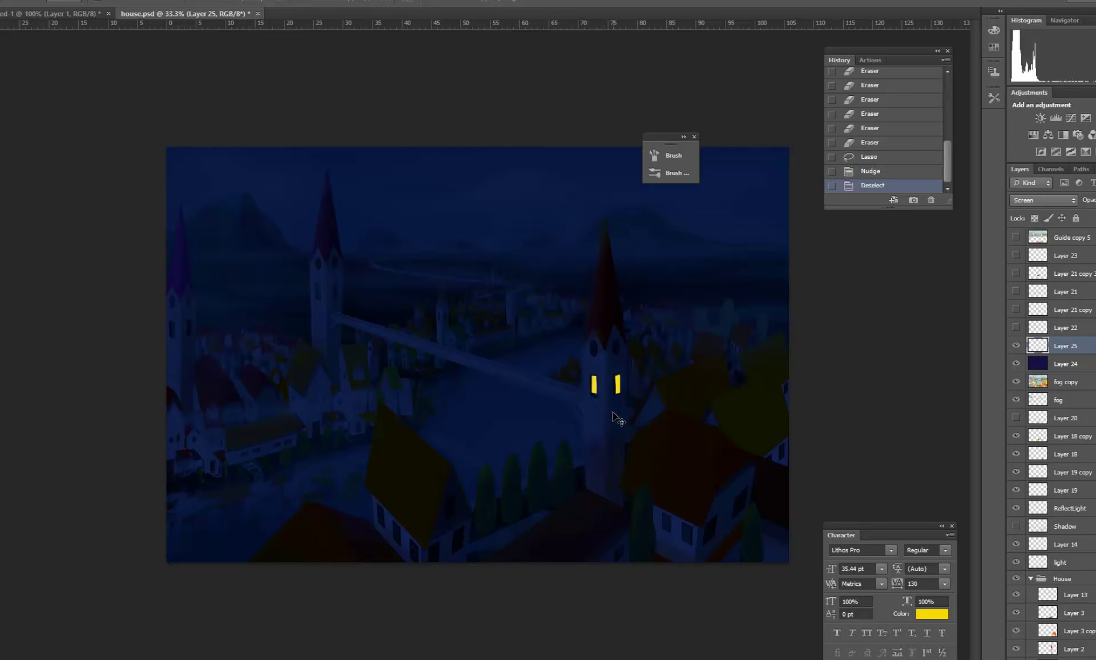
key(b)
Step: Paint small yellow upper windows on the left and right of the tower
click(593, 350)
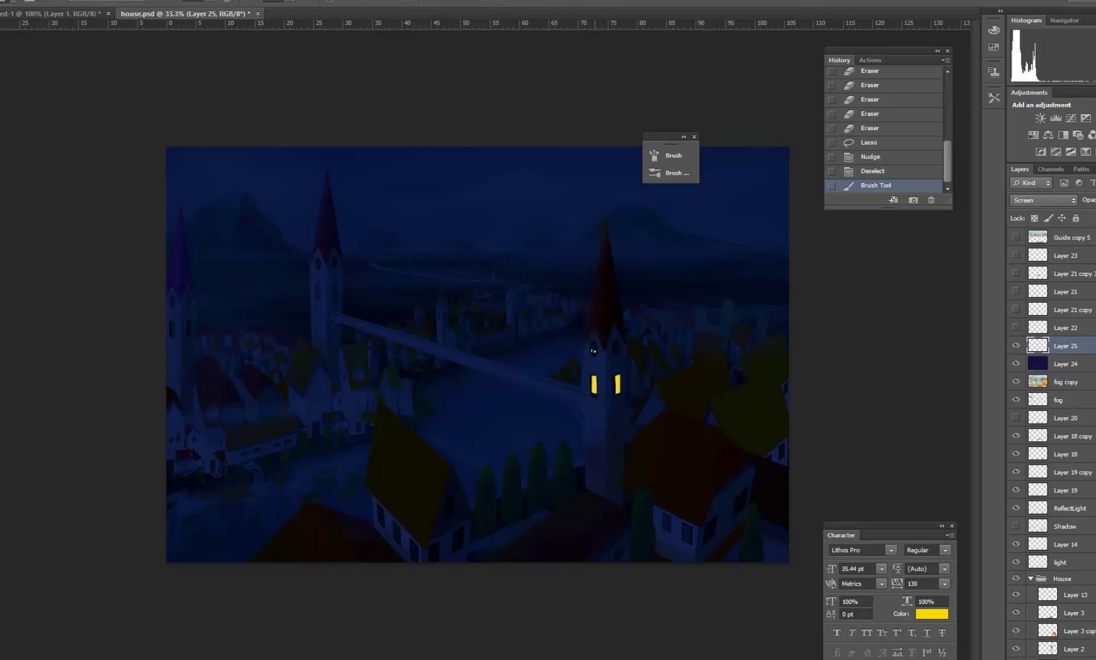
click(592, 346)
click(593, 351)
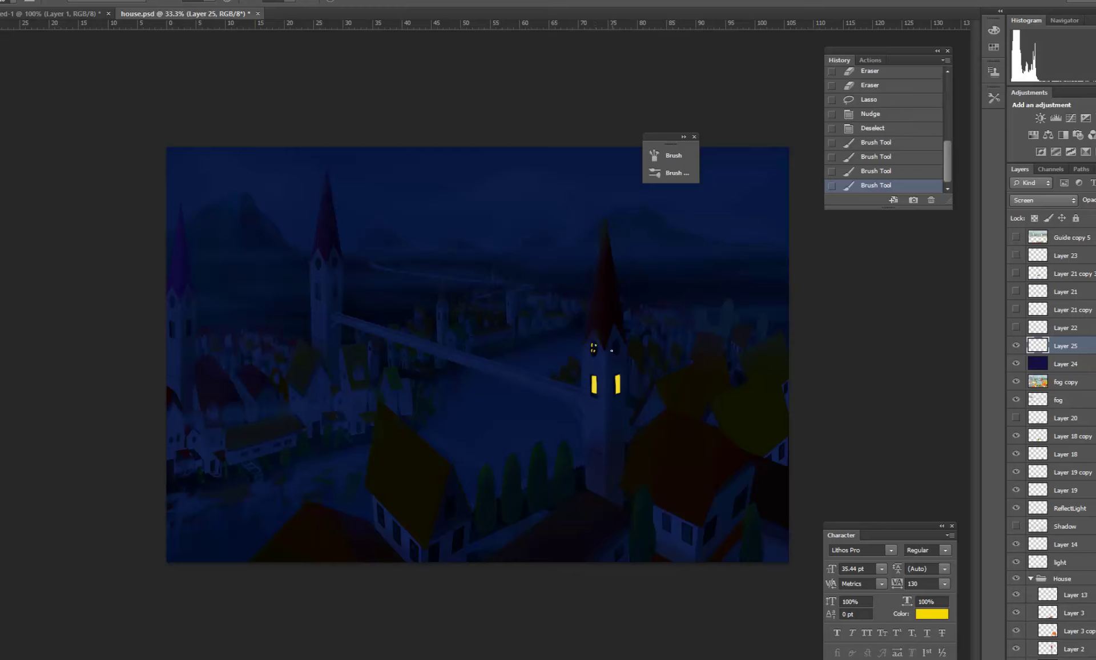
click(614, 345)
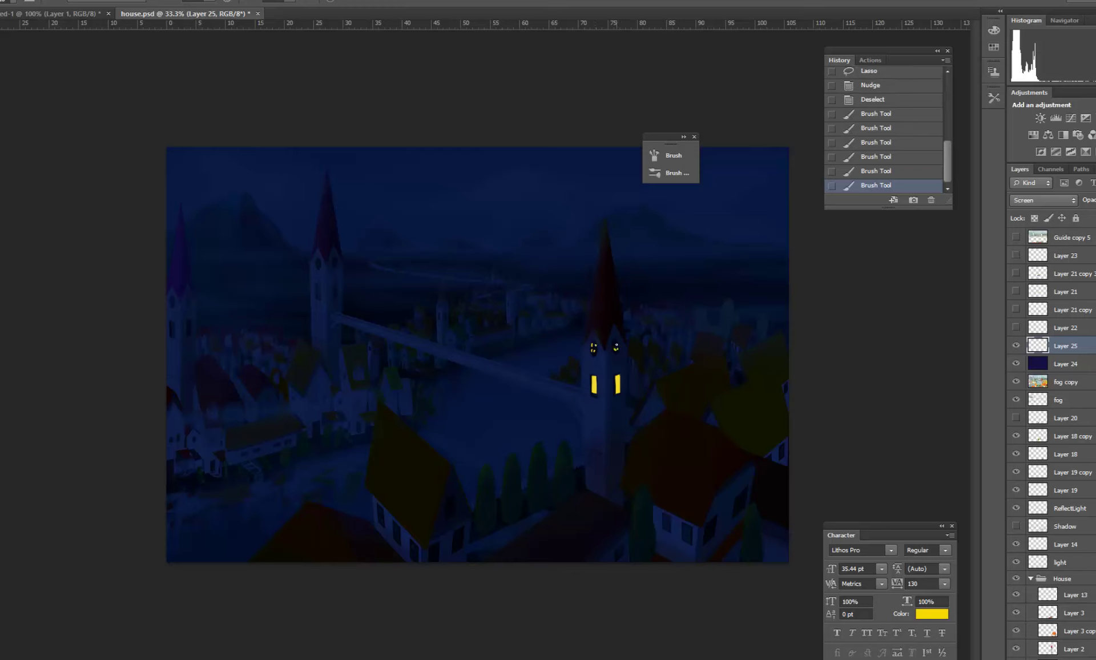
click(615, 349)
Step: Paint yellow windows on the lower-right house, including one on its right wall
click(663, 519)
click(665, 526)
click(669, 528)
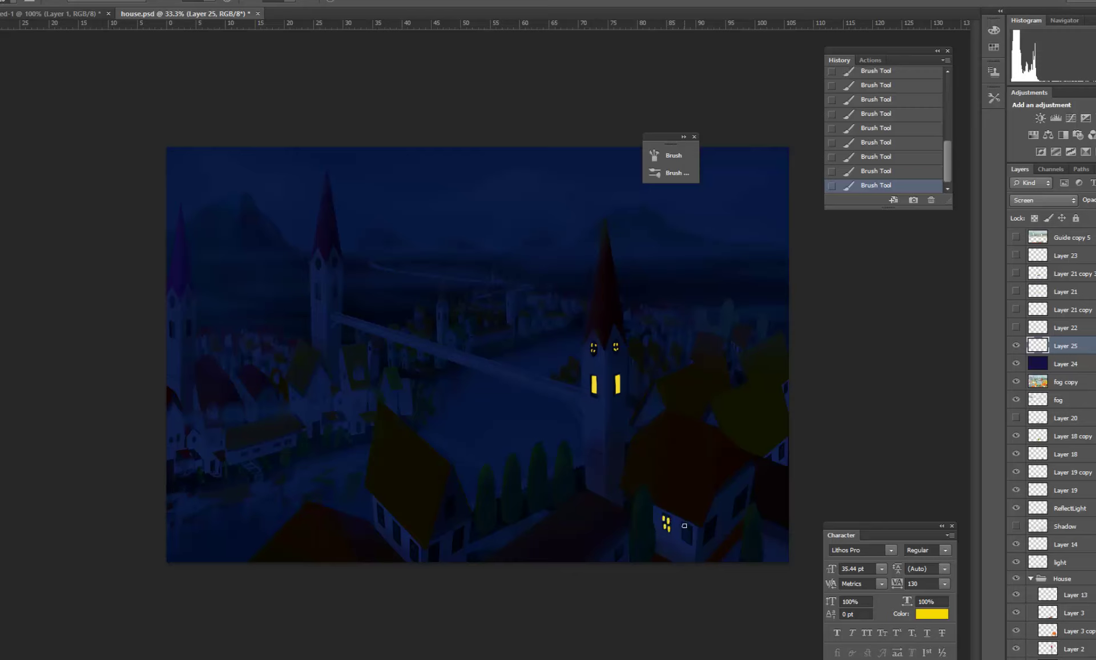
click(685, 527)
click(690, 530)
click(685, 537)
click(737, 498)
click(742, 495)
click(742, 504)
Step: Erase-trim the right-wall window and paint a yellow window on the left house
key(e)
click(734, 507)
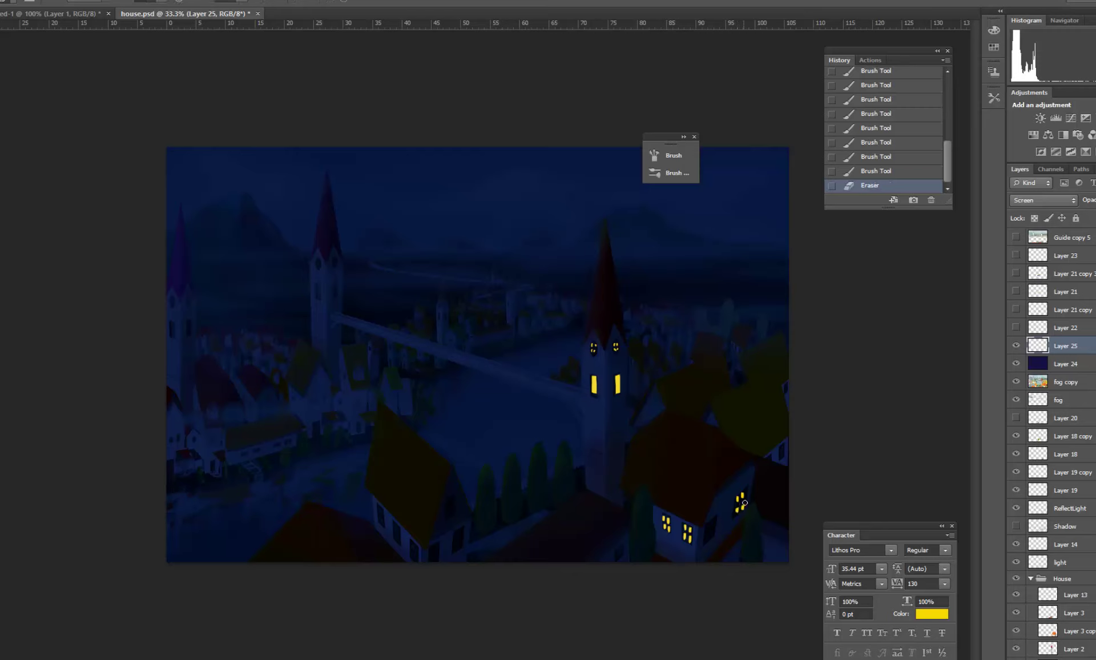
click(746, 490)
key(ctrl+z)
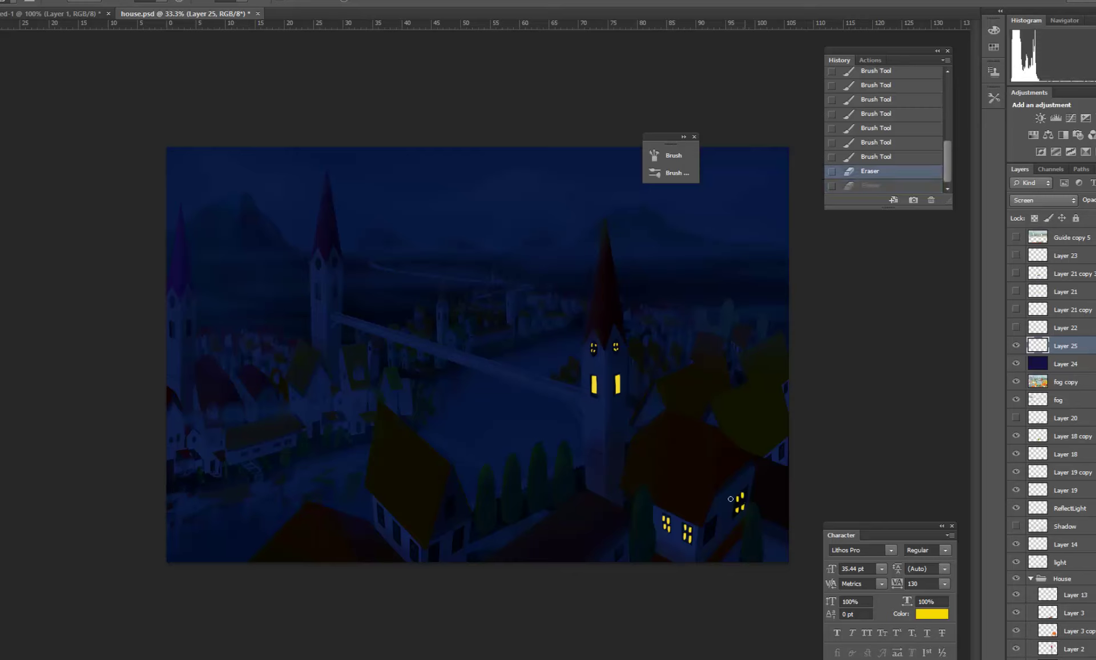
click(741, 504)
click(732, 515)
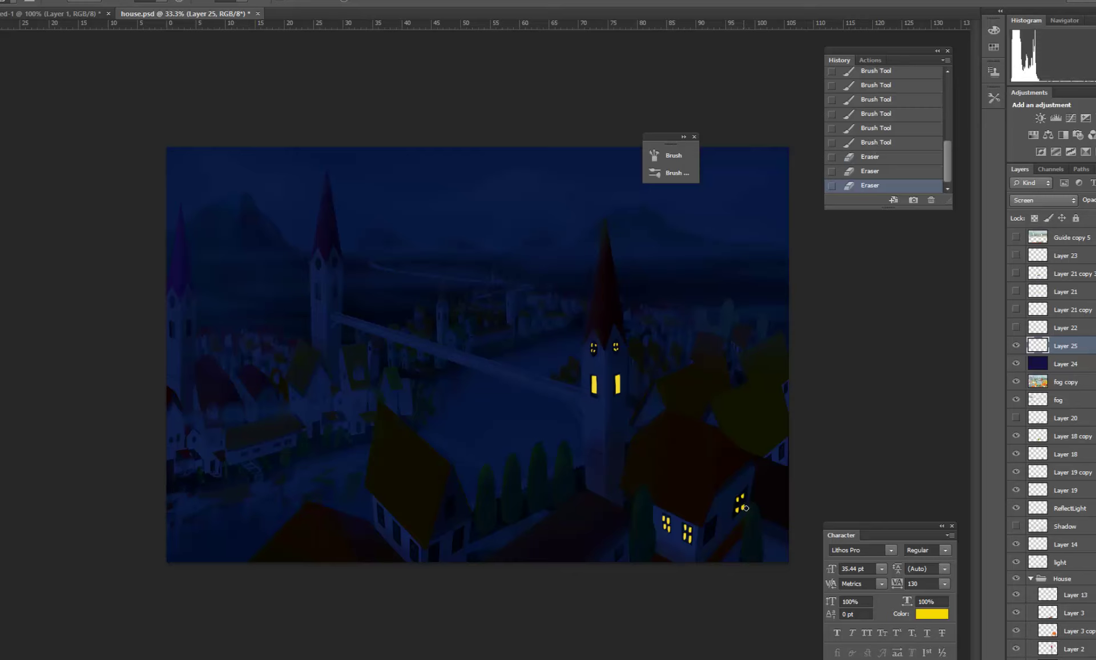
key(ctrl+z)
click(731, 520)
click(709, 539)
drag(379, 507, 396, 536)
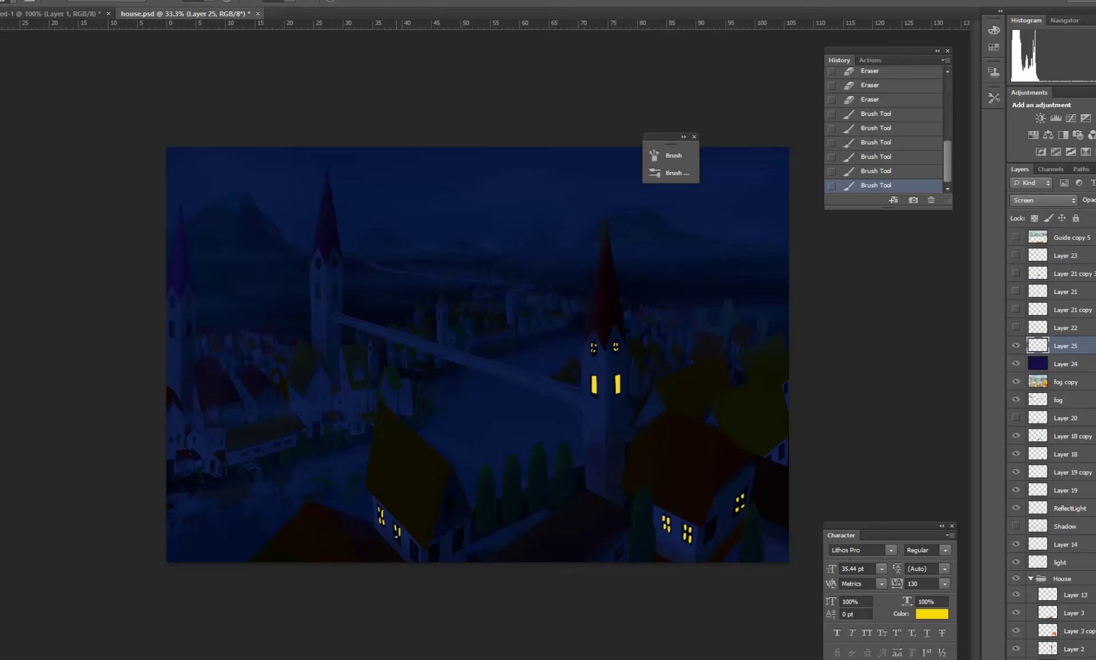
Step: Add yellow windows to the left houses, the left church tower and the small tower
click(399, 537)
click(436, 548)
drag(312, 404, 311, 399)
mouse_move(336, 284)
mouse_down()
mouse_move(336, 296)
mouse_move(318, 296)
mouse_up()
drag(439, 315, 441, 318)
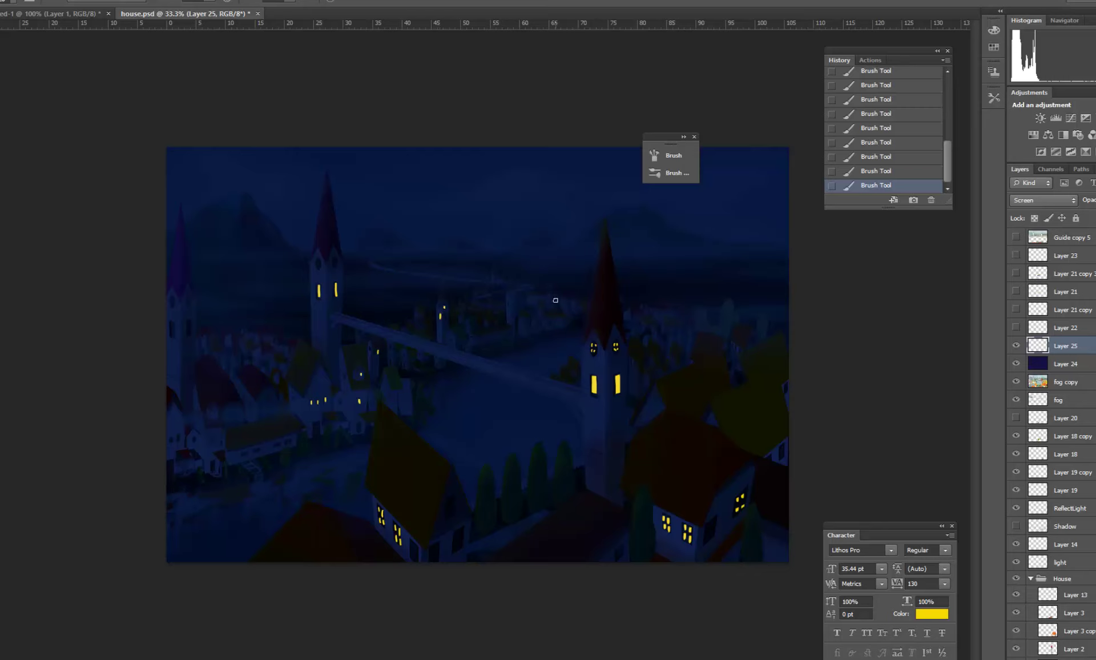
Step: Dot small yellow lights across the distant town
click(555, 299)
click(530, 328)
click(517, 324)
click(480, 309)
click(483, 322)
click(462, 324)
click(499, 320)
click(502, 295)
click(484, 292)
Step: Paint windows on the far-left tower, the left church tower and the houses below
click(268, 396)
drag(177, 436, 172, 443)
drag(173, 322, 188, 331)
click(173, 299)
click(335, 260)
click(277, 370)
Step: Dot two more windows below the left tower, then switch to pale cream f8f2c9
click(276, 342)
click(266, 361)
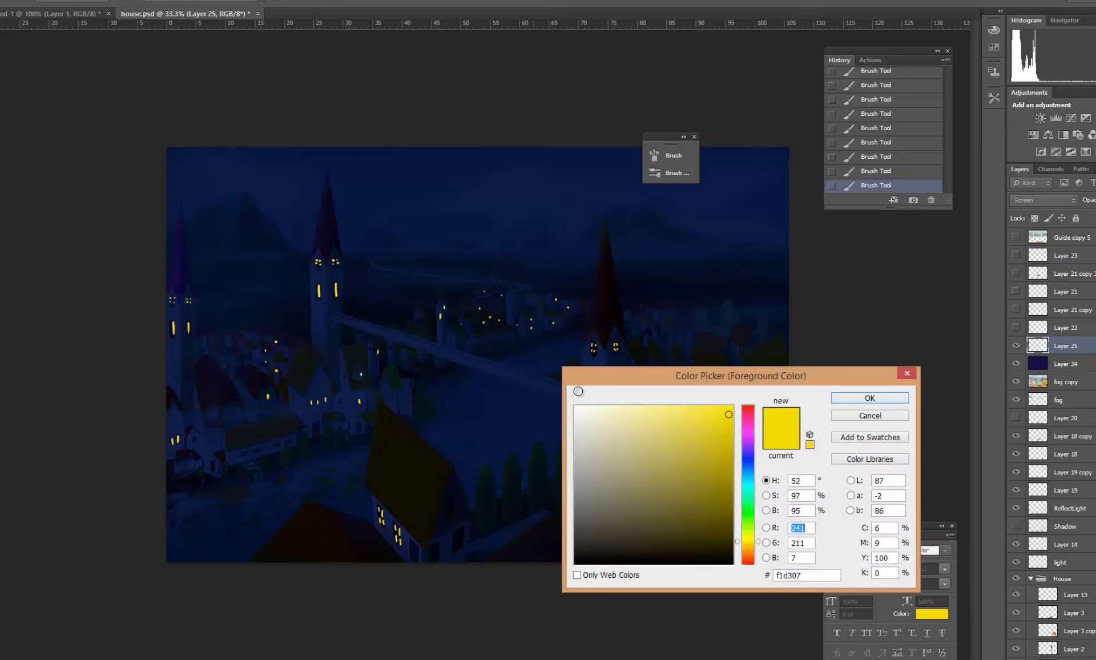
click(618, 430)
click(604, 410)
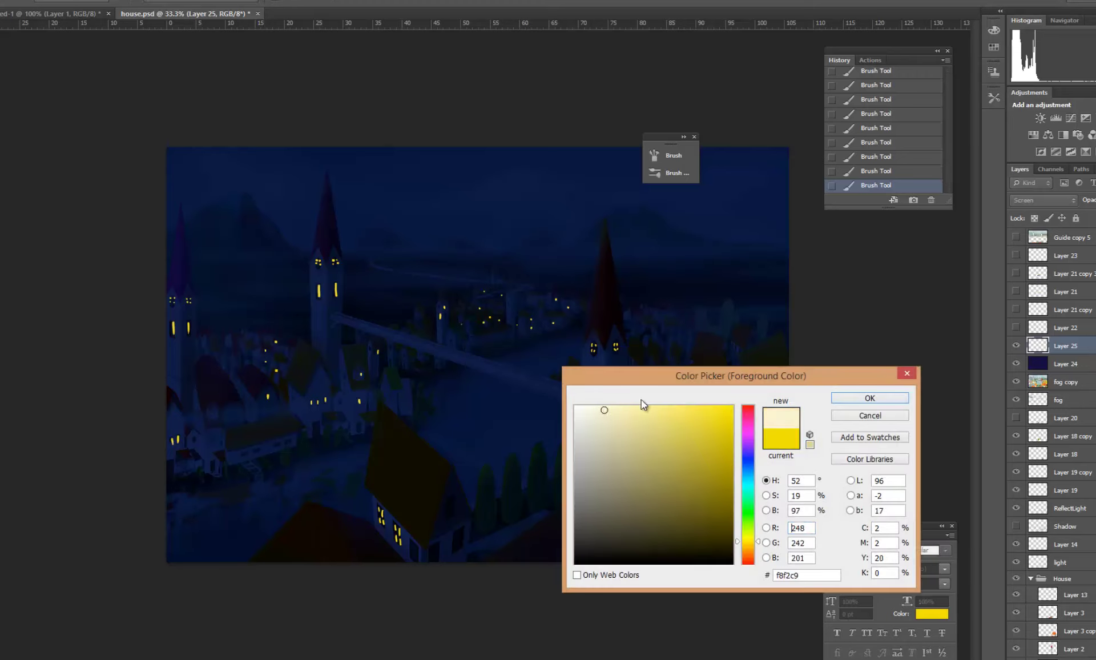
click(855, 400)
Step: Dot a row of pale cream street lights through the lower-left town
click(235, 359)
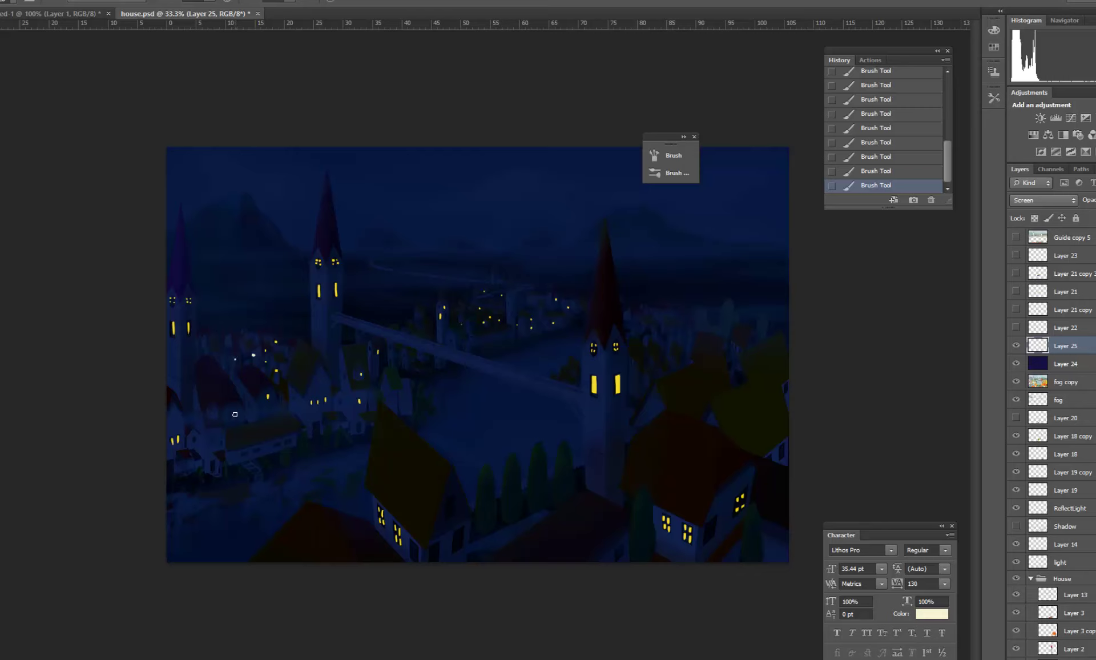
click(214, 410)
click(405, 355)
click(277, 445)
click(280, 443)
click(285, 441)
click(289, 440)
click(242, 454)
click(244, 454)
click(255, 450)
click(261, 448)
Step: Erase two unwanted light dots and add pale lights right of the spire
key(ctrl+z)
key(ctrl+z)
key(e)
click(452, 500)
click(480, 489)
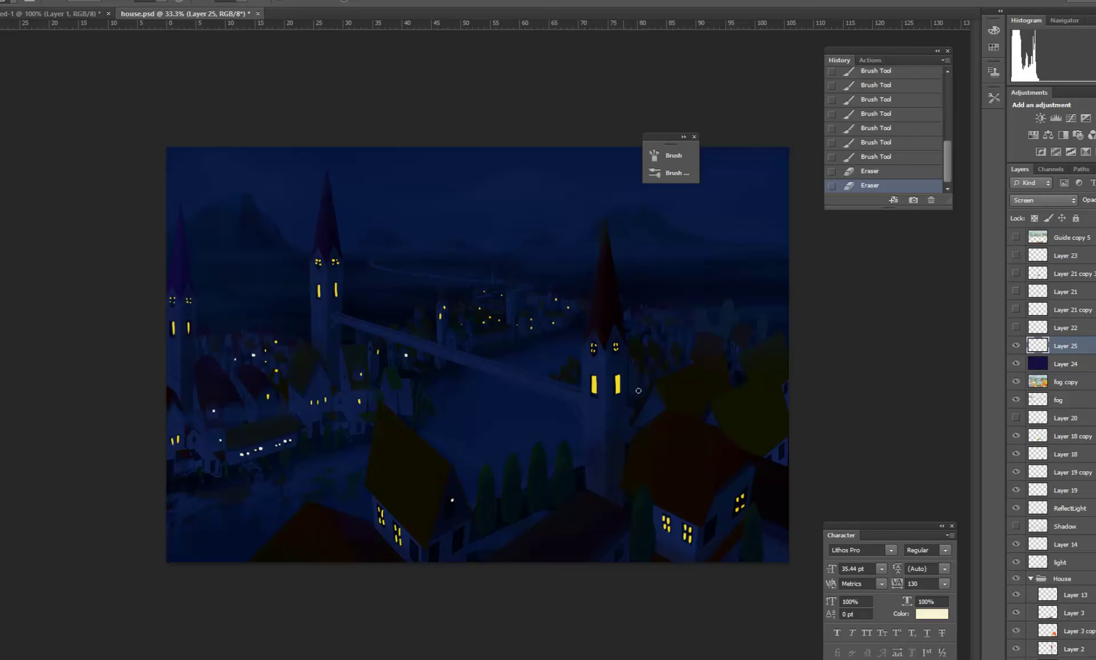
key(b)
click(671, 332)
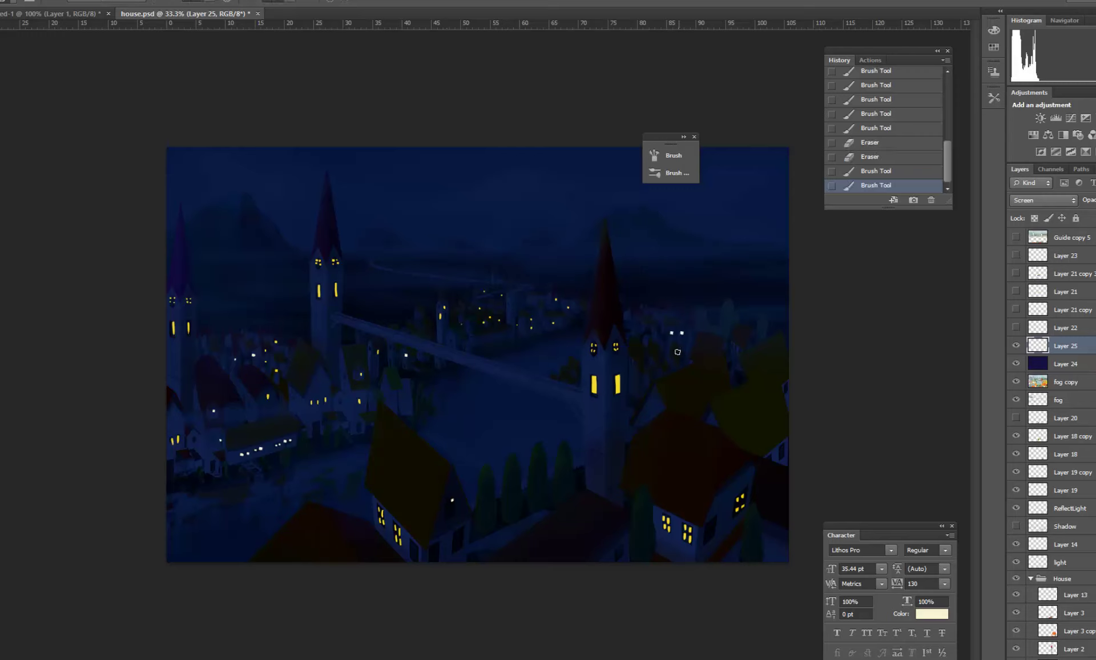
click(678, 352)
click(674, 342)
Step: Sample the tower window's yellow and dot yellow lights right of the spire
alt+click(624, 378)
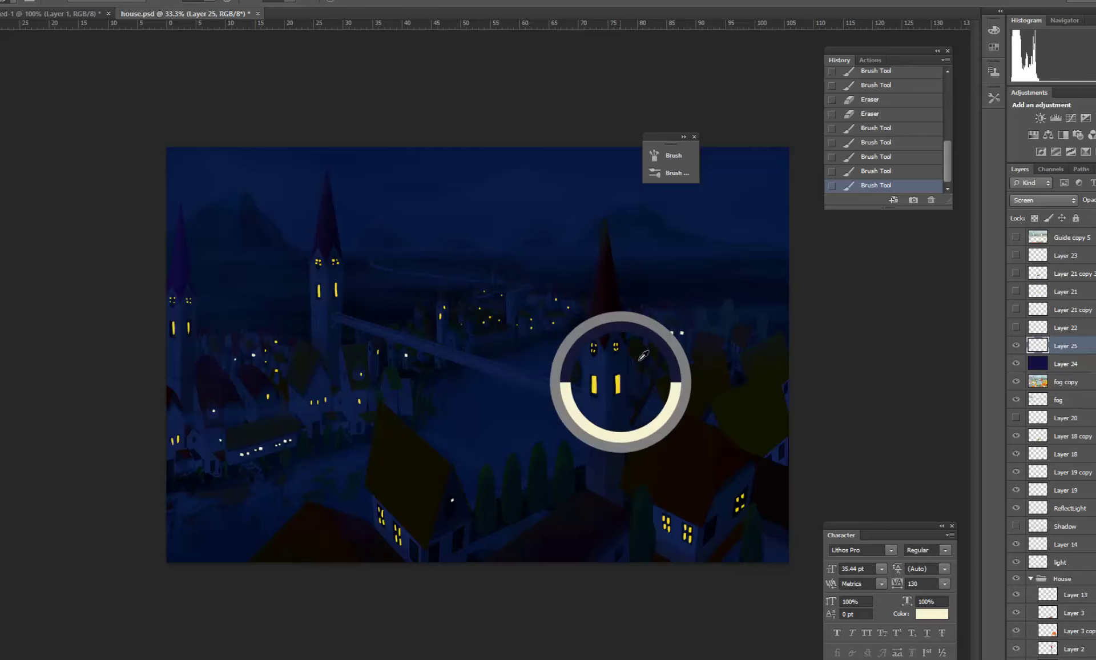
alt+click(617, 382)
click(657, 341)
click(648, 353)
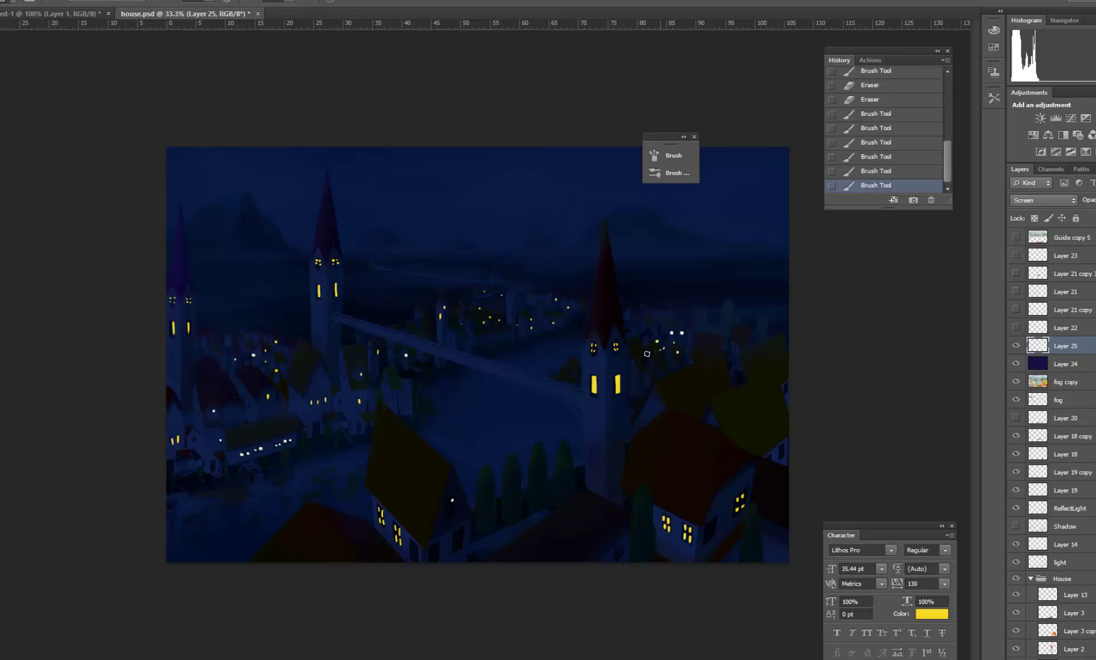
click(641, 345)
click(705, 331)
click(738, 316)
click(723, 325)
Step: Scatter more yellow lights near the spire and in the distant town
click(662, 317)
click(686, 313)
click(643, 320)
click(659, 322)
click(633, 315)
click(644, 335)
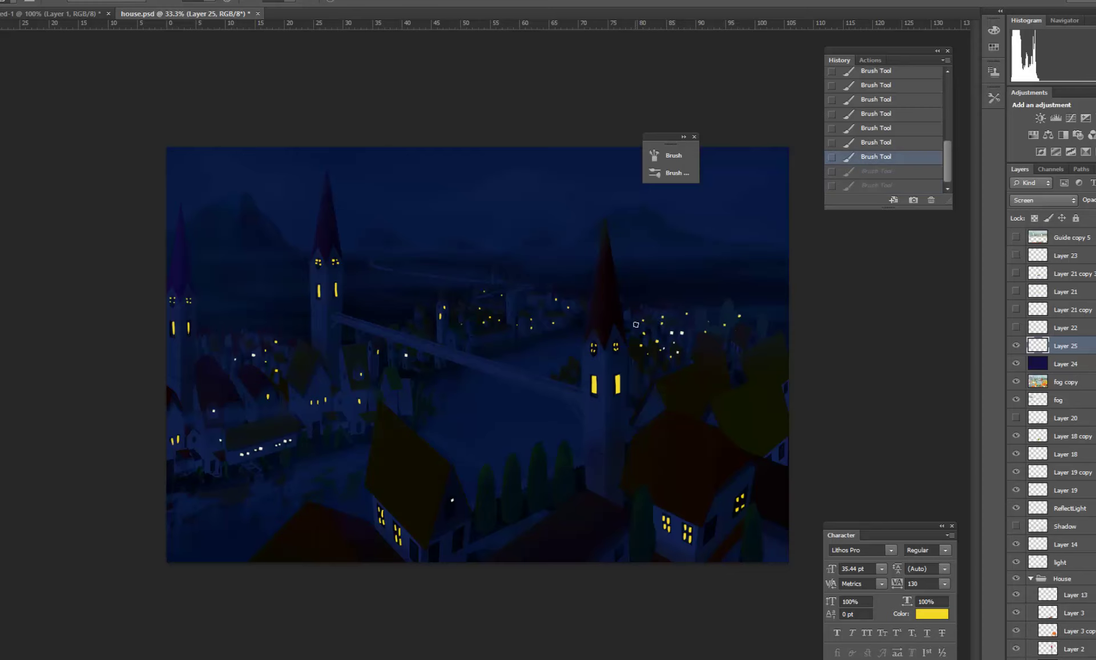
click(484, 285)
click(499, 282)
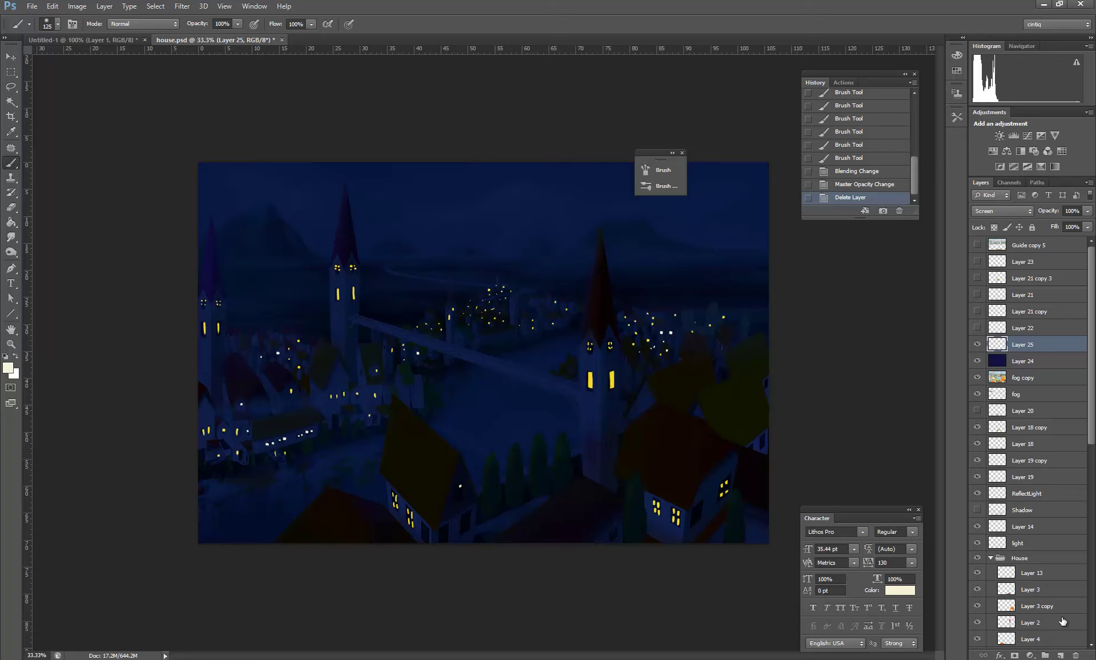
Step: Add a new empty layer and name Layer 25 'light'
click(1061, 655)
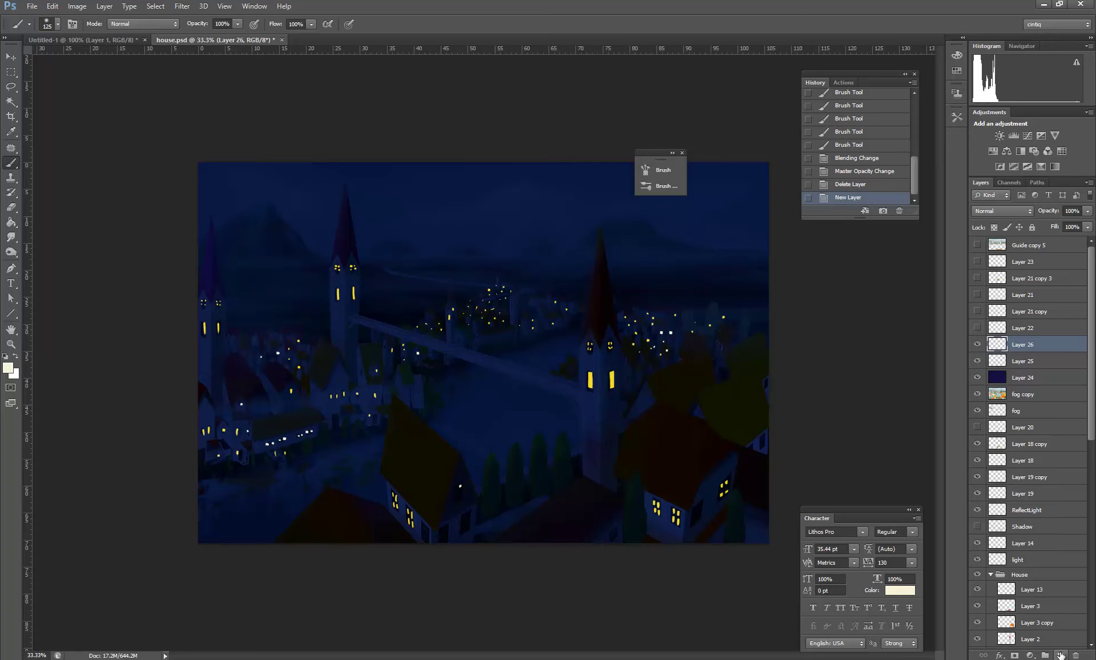
double_click(1022, 362)
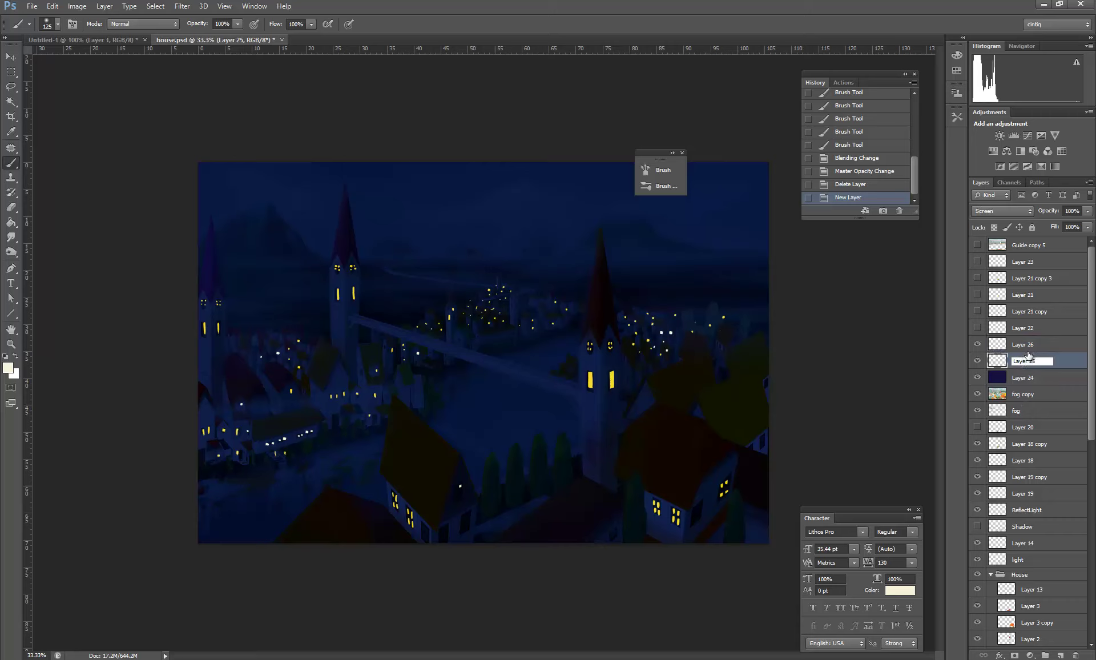
text(light)
key(Return)
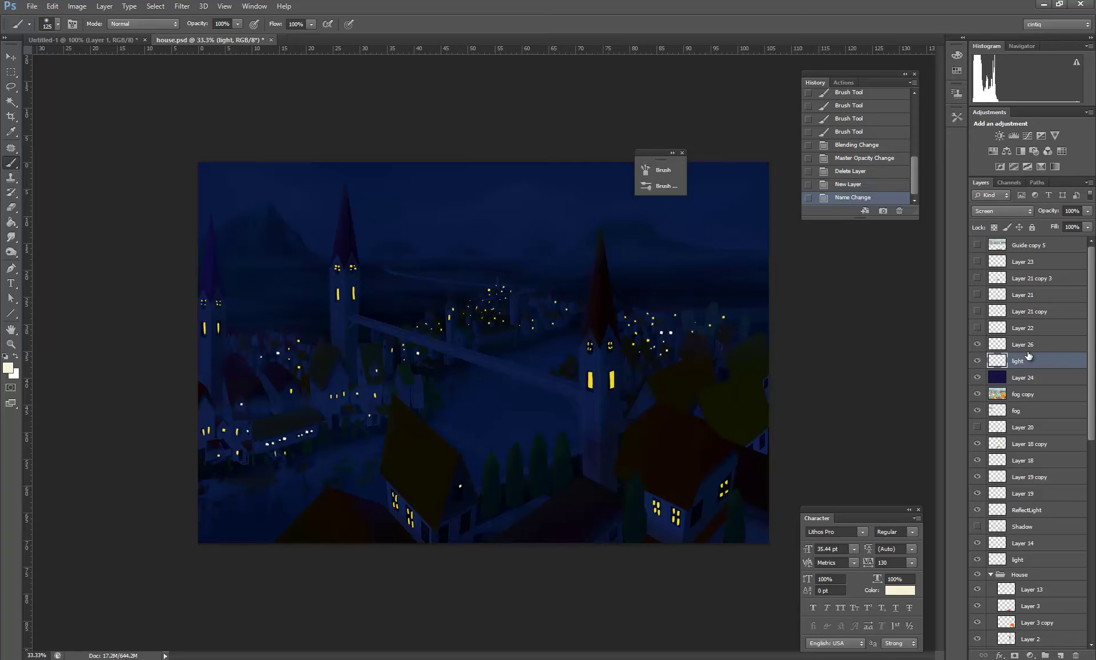
Step: Rename Layer 26 to 'ray'
double_click(1023, 344)
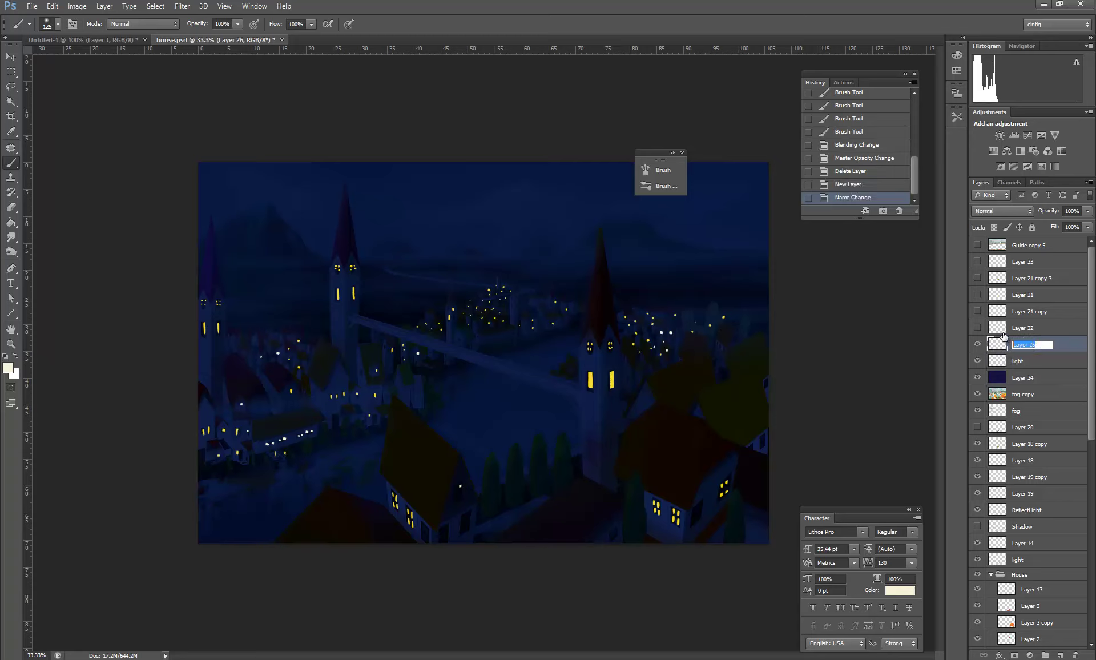
text(ay)
key(Return)
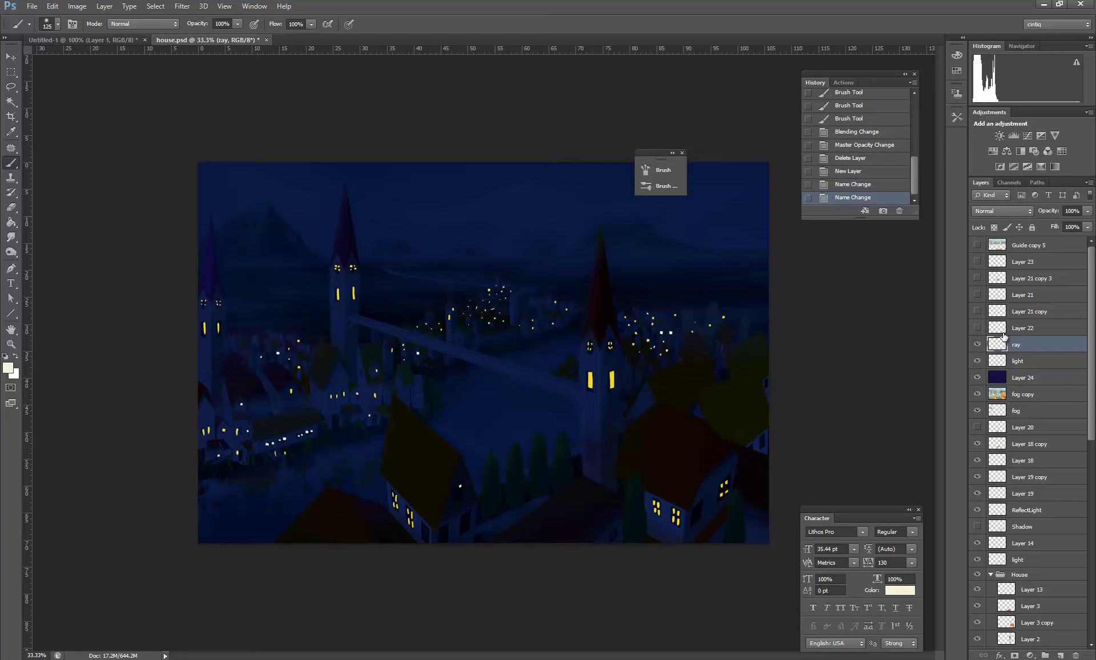
Step: Sample the church window's yellow and choose the Soft Round Pressure Opacity brush
alt+click(589, 376)
right_click(591, 379)
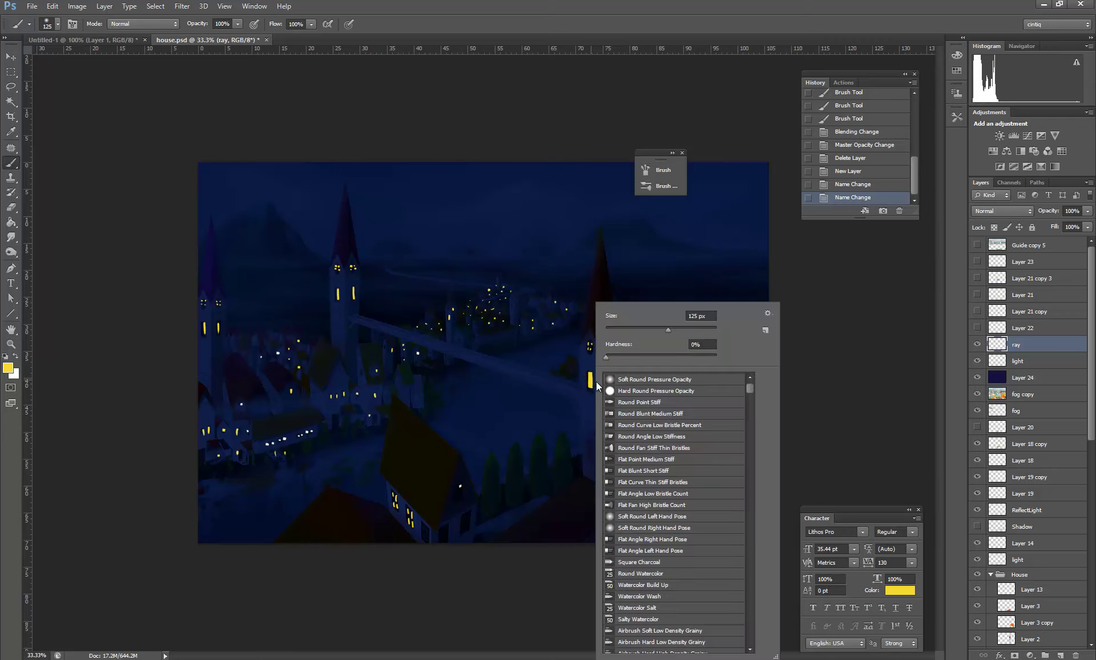
click(608, 381)
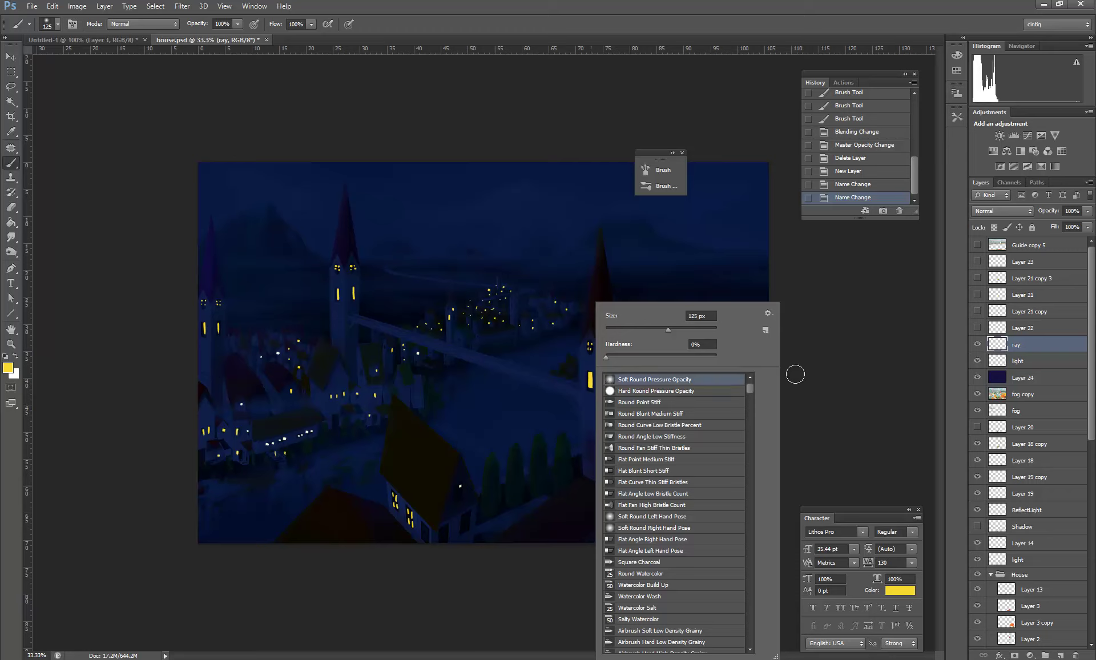
Step: Paint a soft yellow glow over the right tower's two tall windows with a 150 px brush
click(589, 382)
key(bracketright)
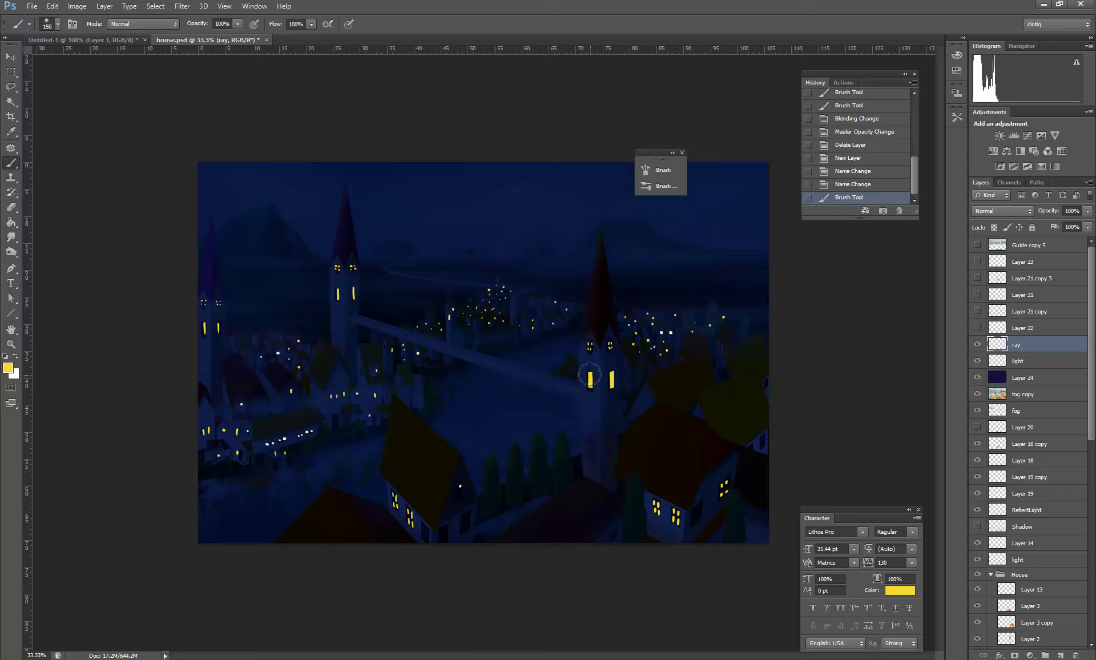
click(611, 378)
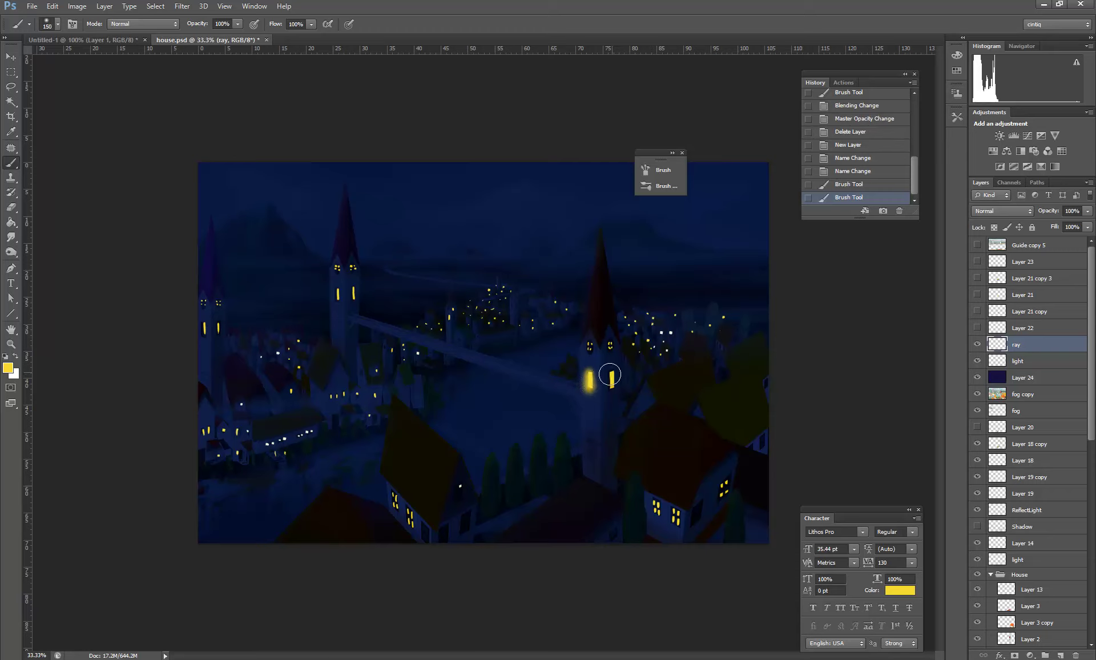
drag(611, 376, 611, 383)
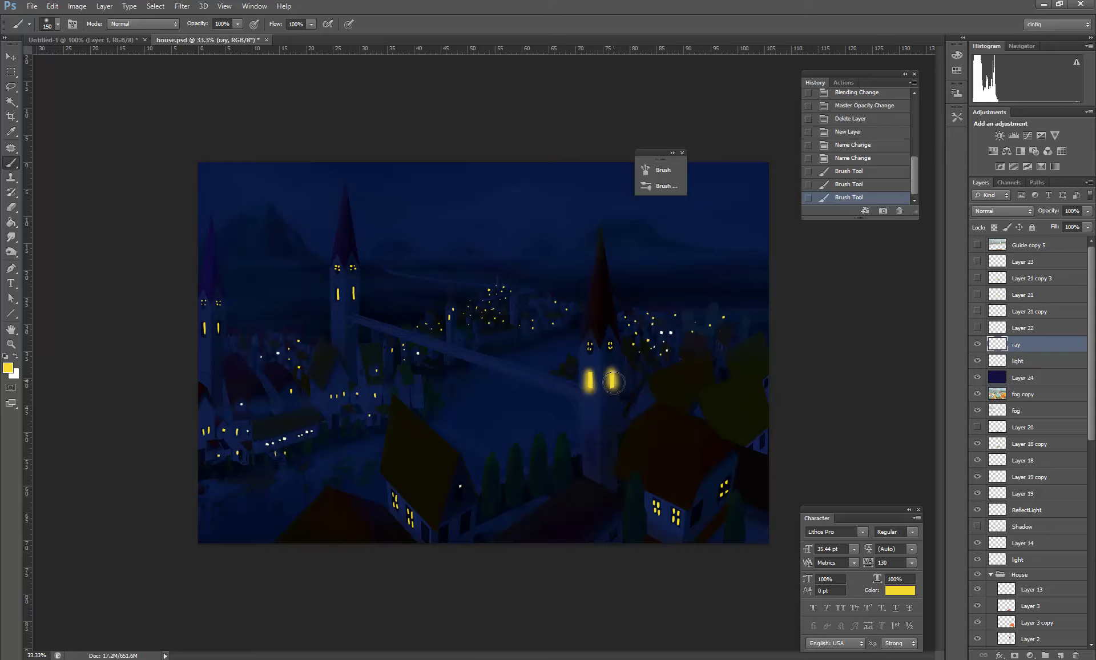
drag(613, 381, 612, 384)
key(ctrl+z)
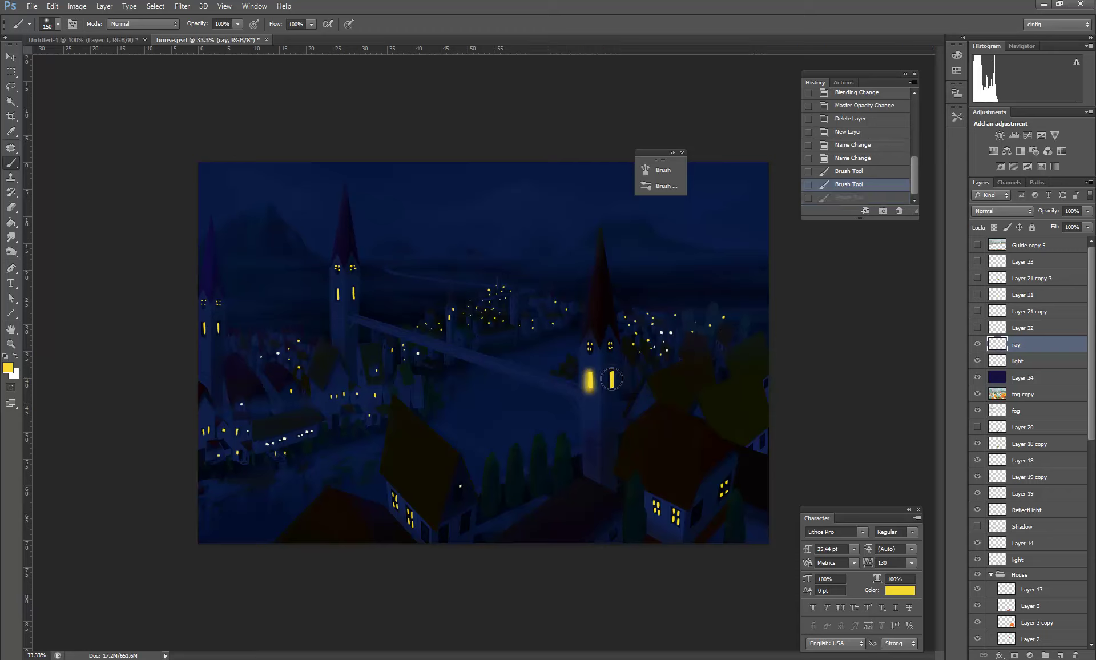
click(612, 386)
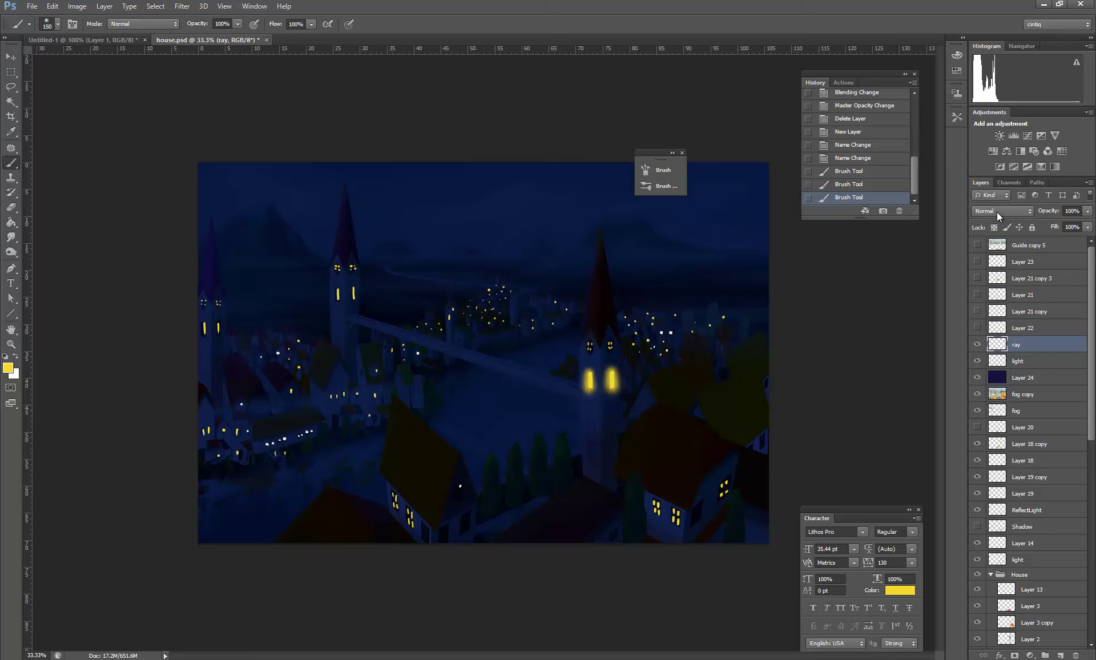
Step: Set the ray layer to Overlay and try a near-white stroke below the windows, then undo it
click(998, 215)
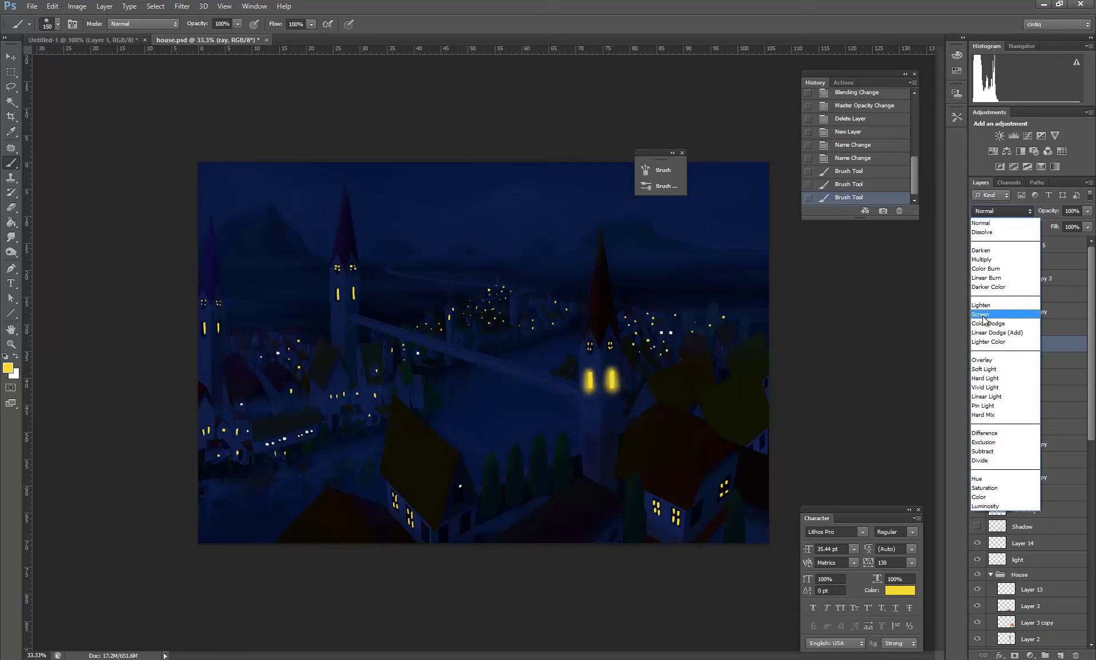
click(986, 360)
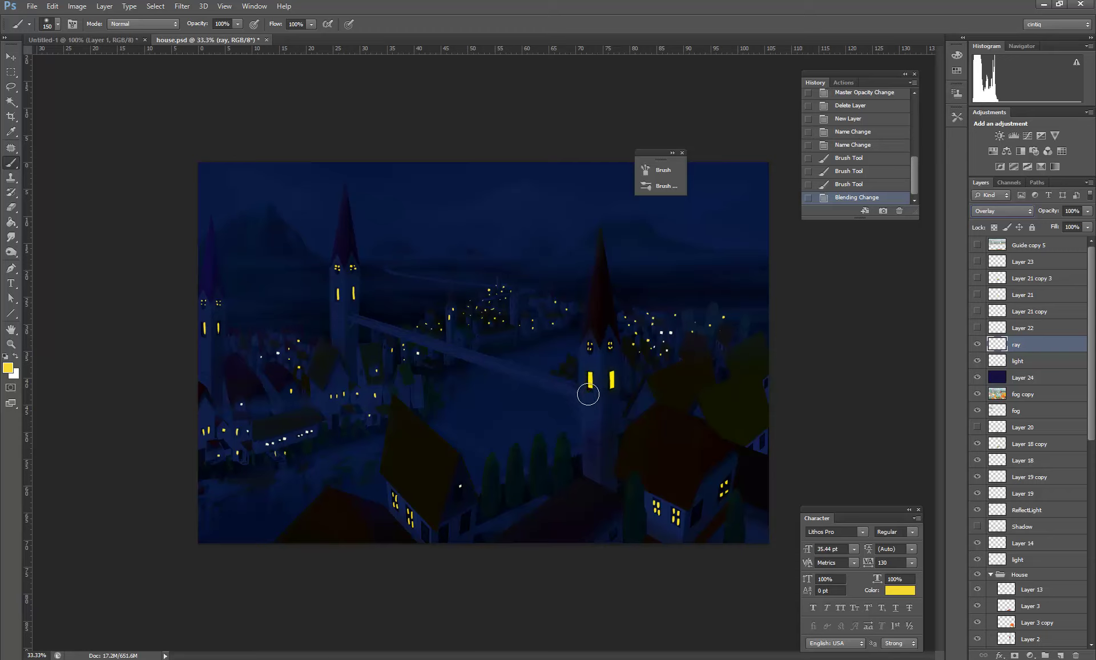
alt+click(671, 333)
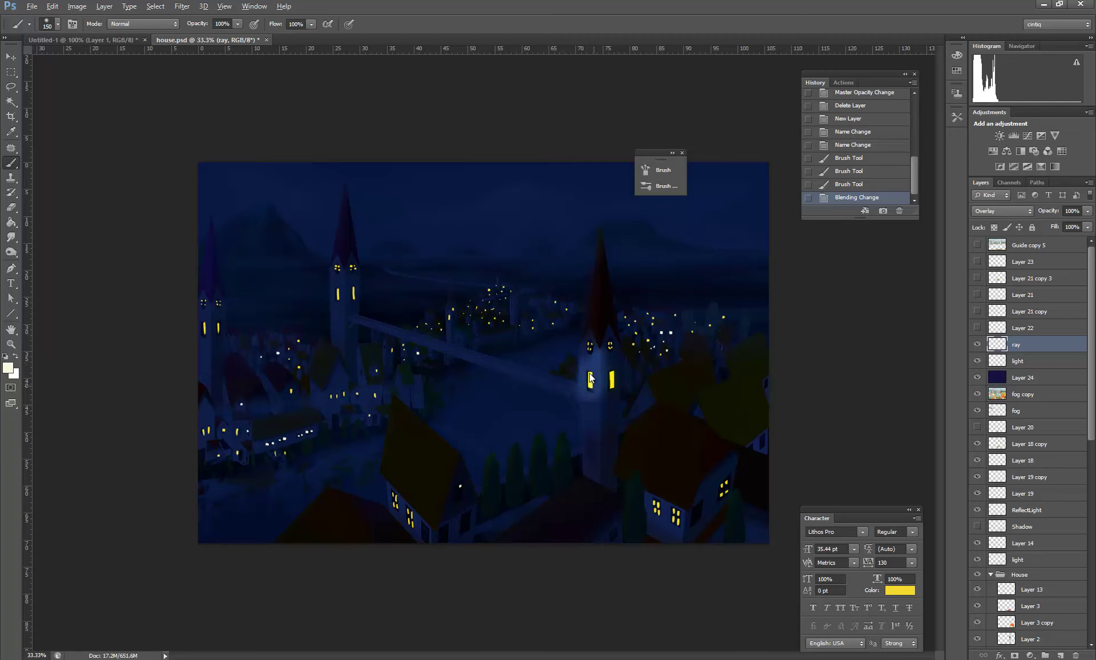
drag(591, 379, 588, 397)
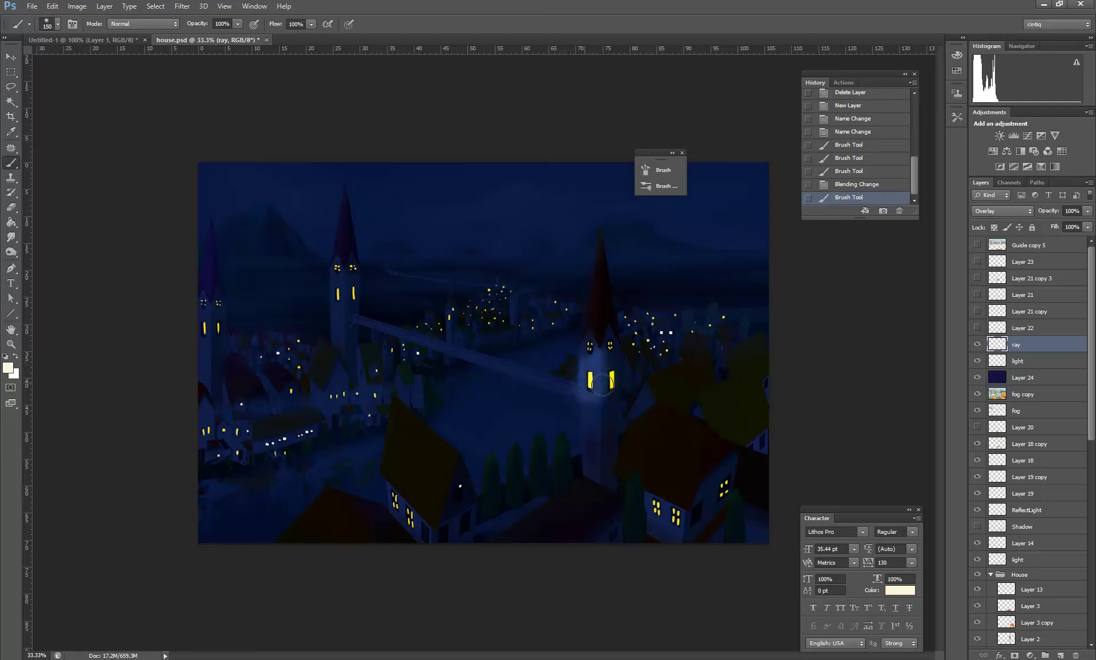
key(ctrl+z)
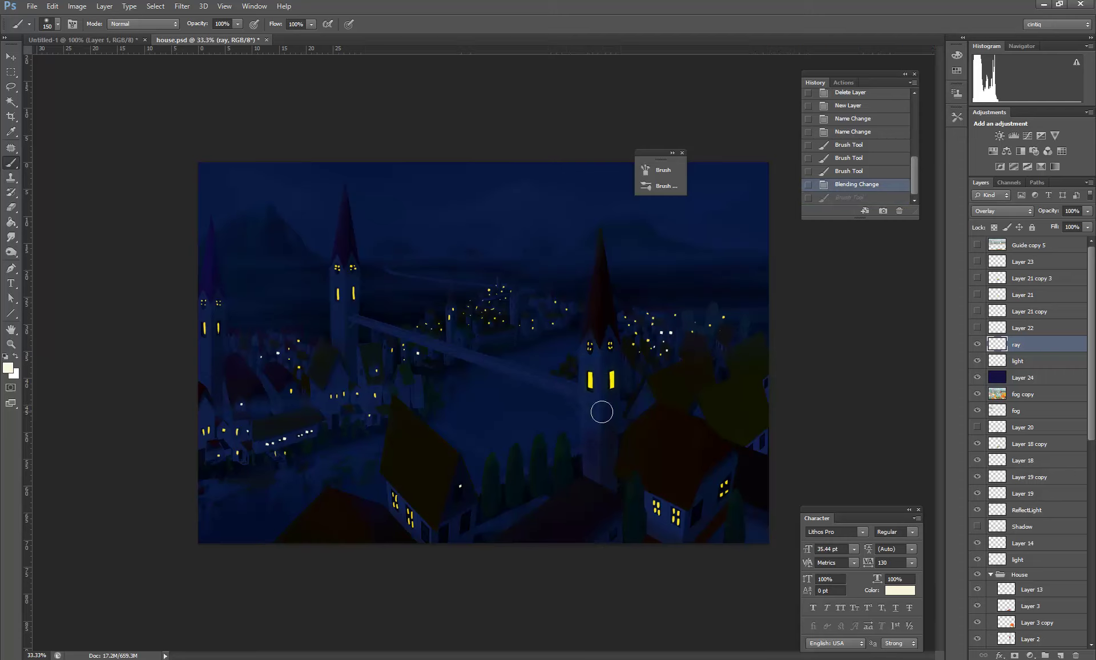
Step: Switch the ray layer to Screen at 71% opacity and resample the window yellow
click(992, 211)
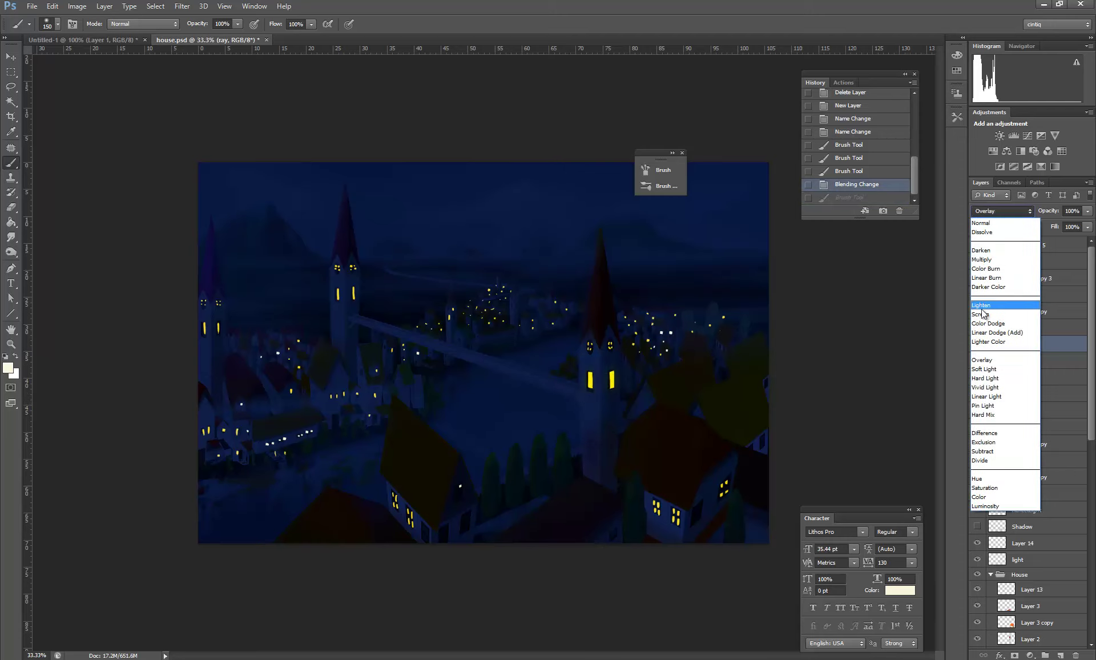
click(982, 318)
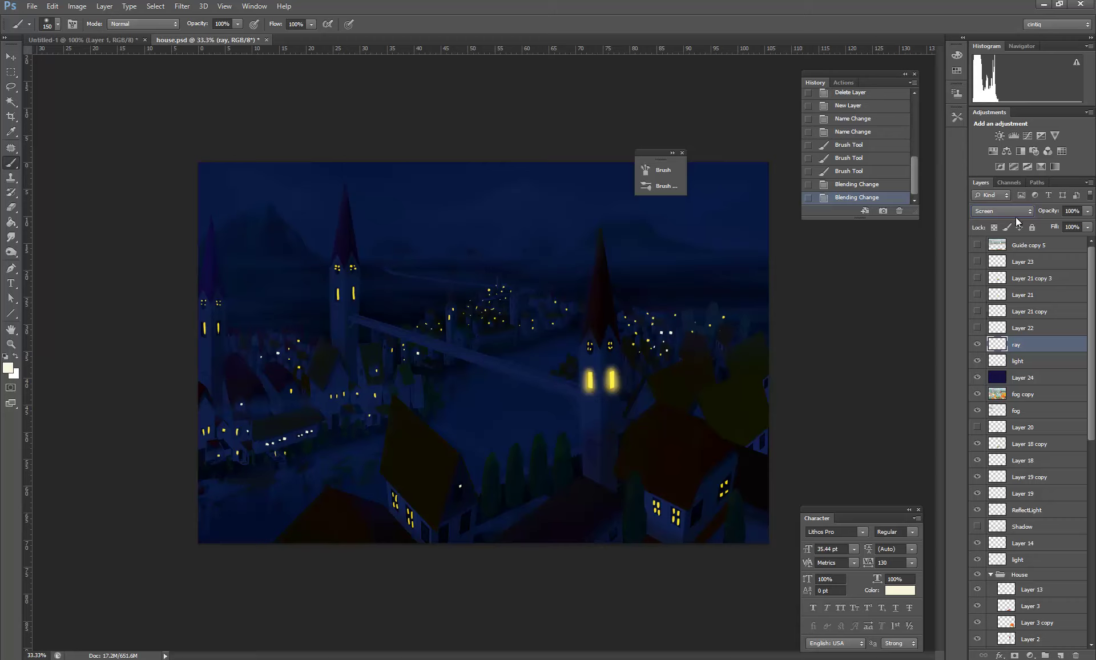
drag(1050, 213, 1043, 217)
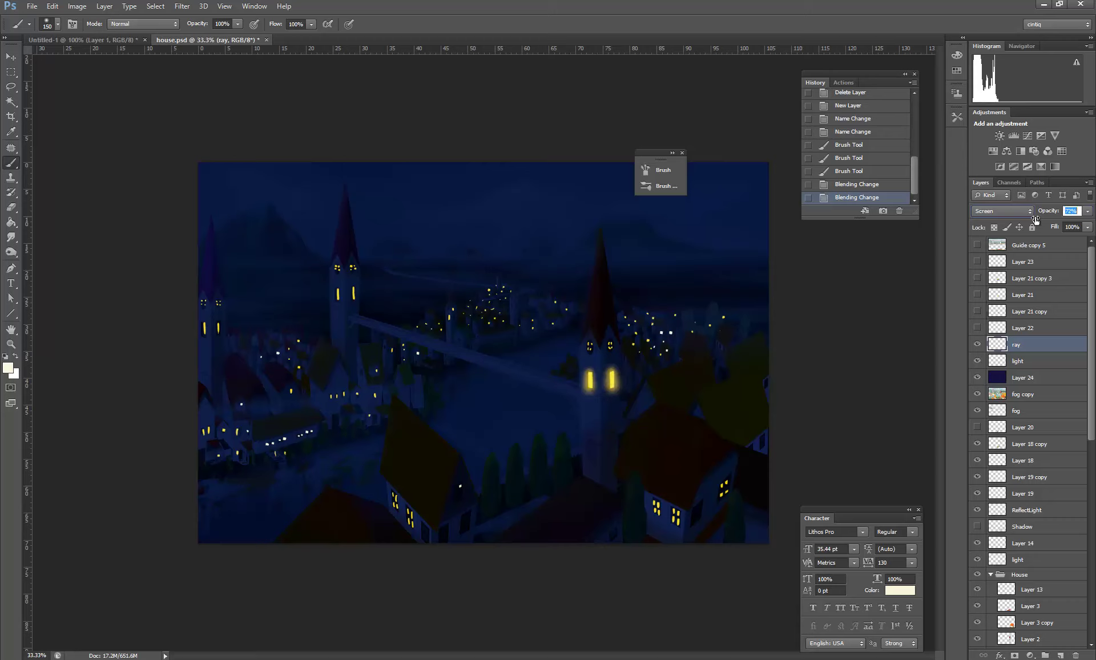
key(Return)
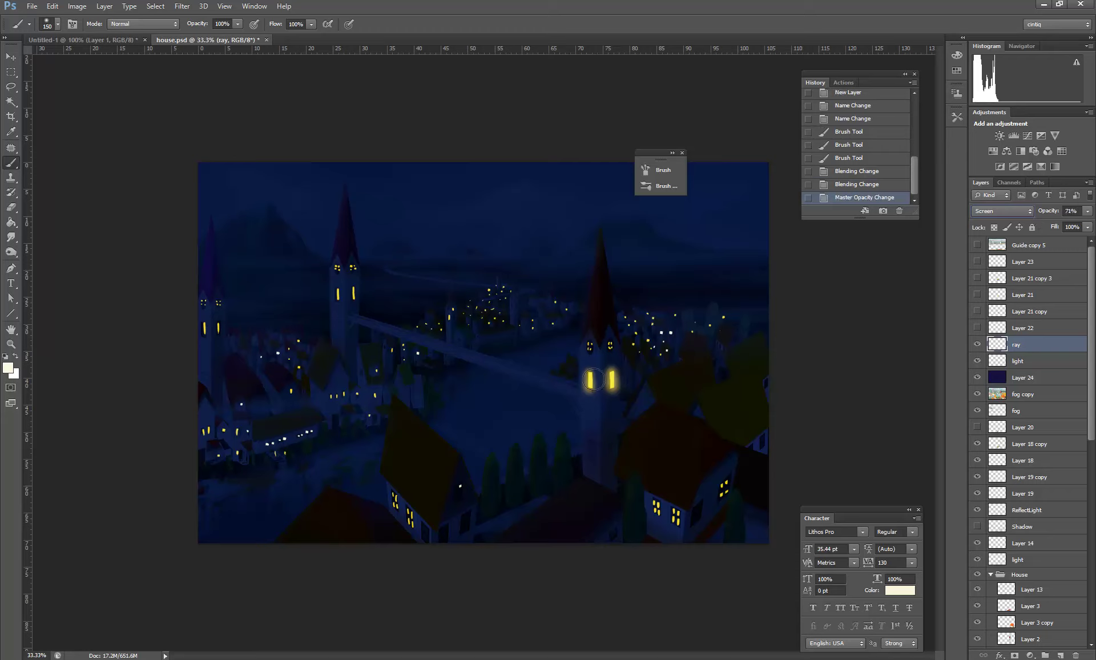
alt+click(591, 379)
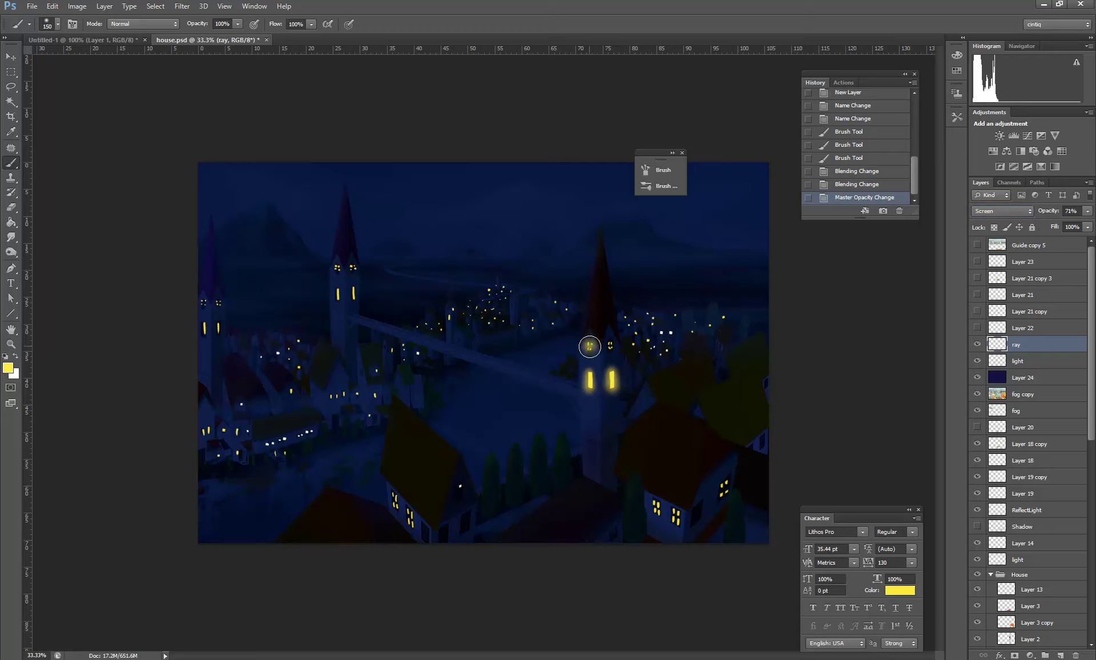
Step: Glow the right tower's small upper windows, shrinking the brush to 100 px
click(589, 345)
click(610, 345)
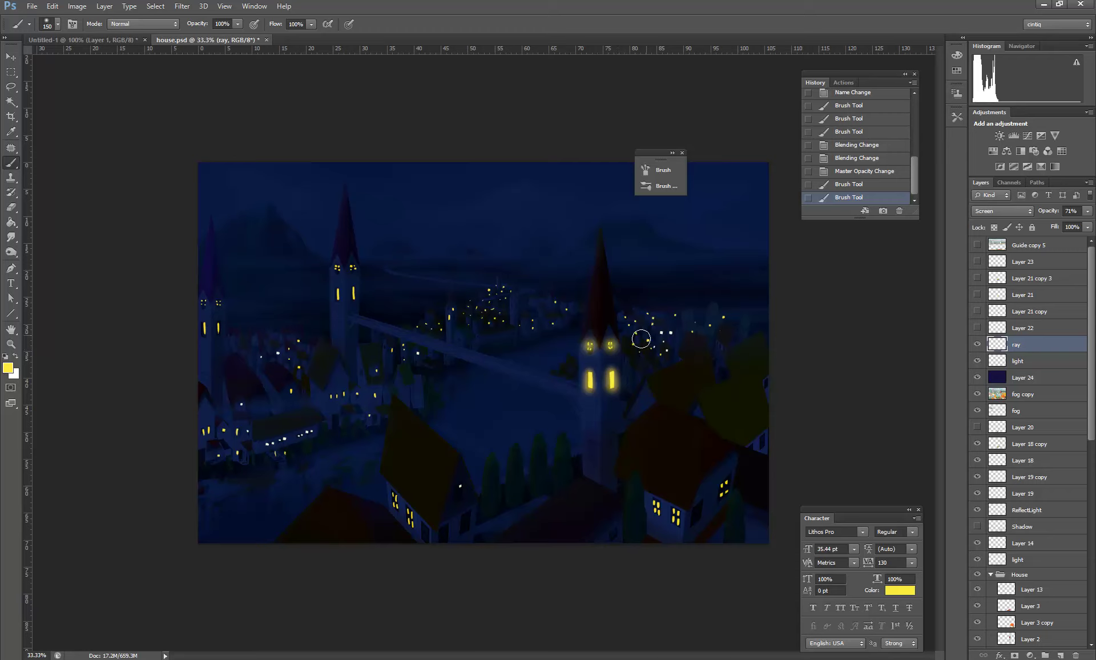
key(bracketleft)
key(bracketleft)
click(633, 344)
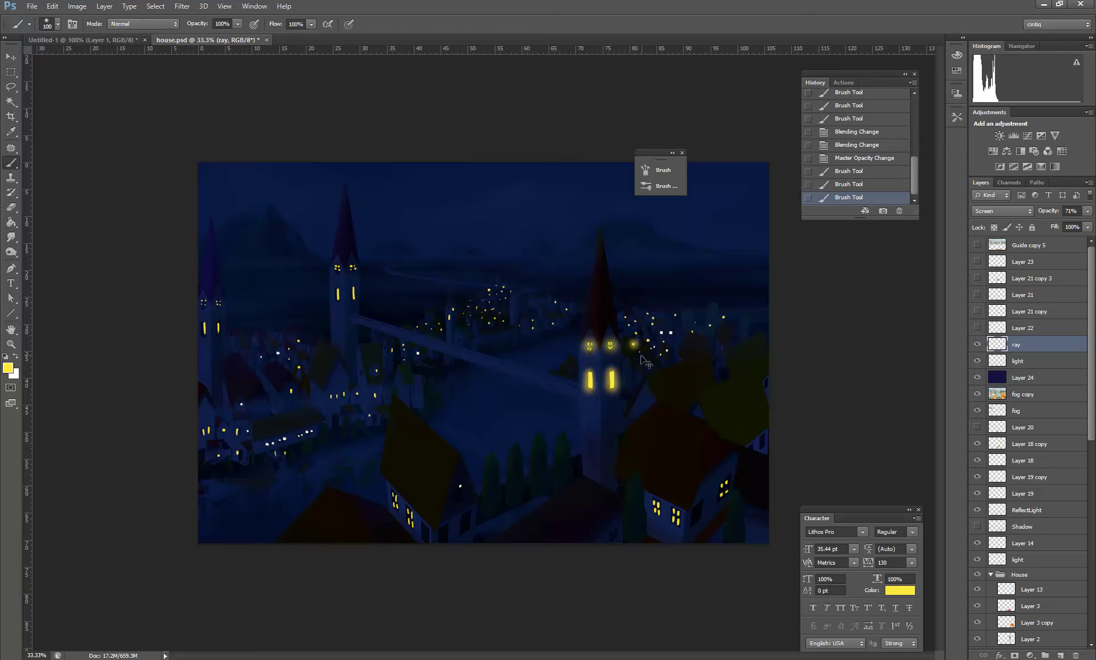
key(ctrl+z)
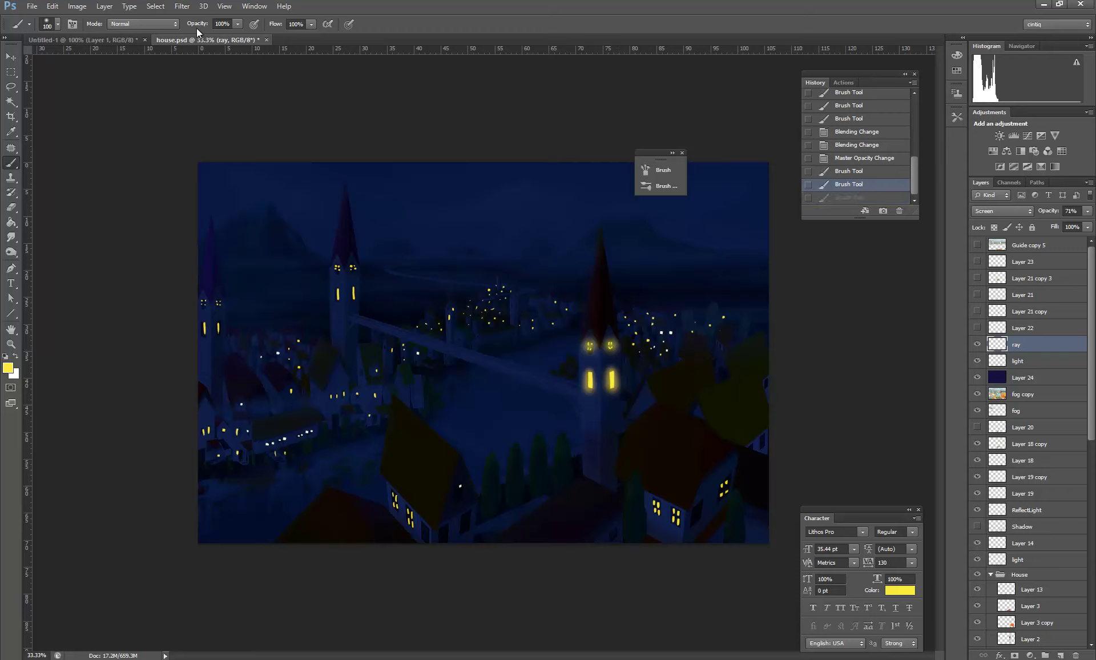
Step: Lower brush opacity to 77% and glow the left tower's windows
drag(199, 29, 188, 29)
drag(353, 287, 338, 299)
click(336, 268)
click(353, 268)
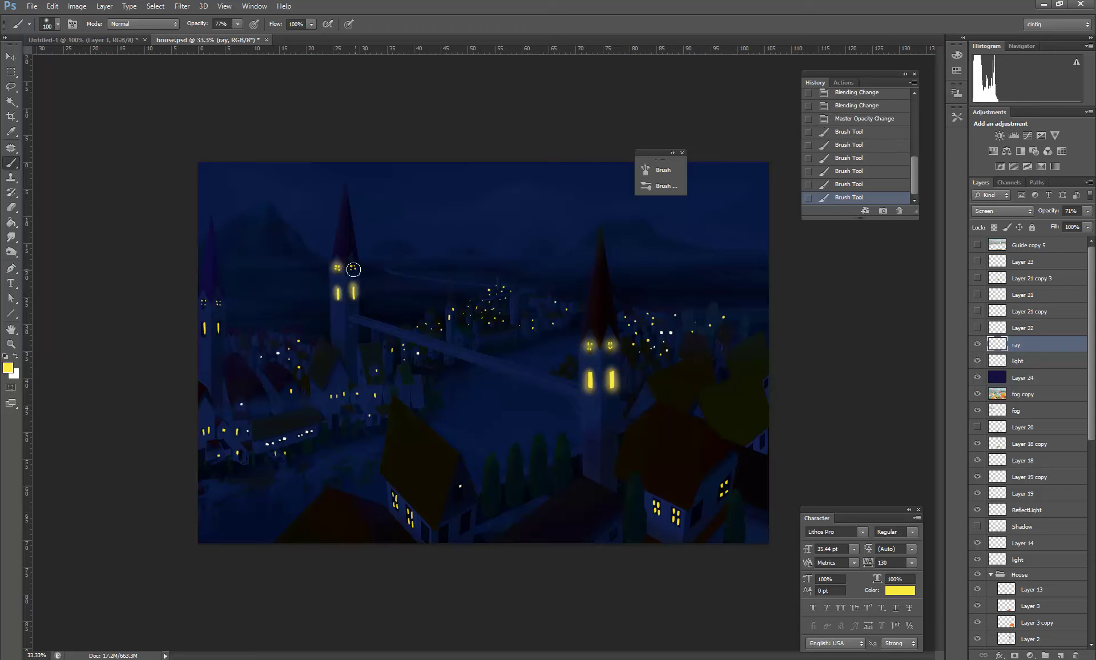
Step: Dab glows on town lights near the bridge and right side with a 90 px brush
click(419, 326)
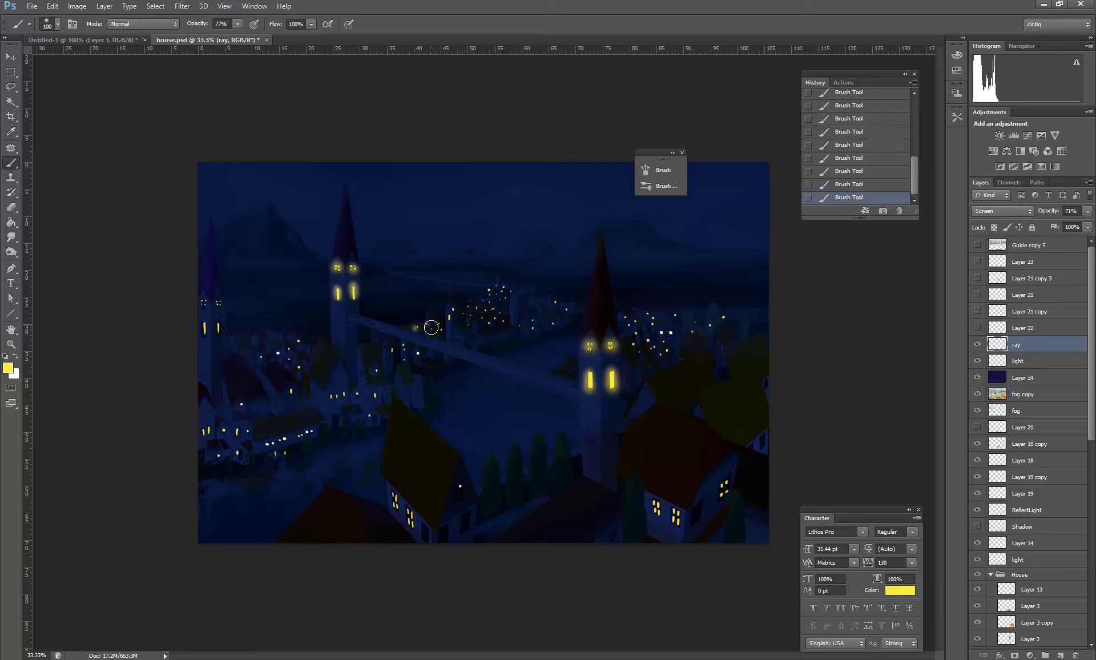
key(ctrl+z)
click(419, 327)
click(532, 327)
key(bracketleft)
click(649, 341)
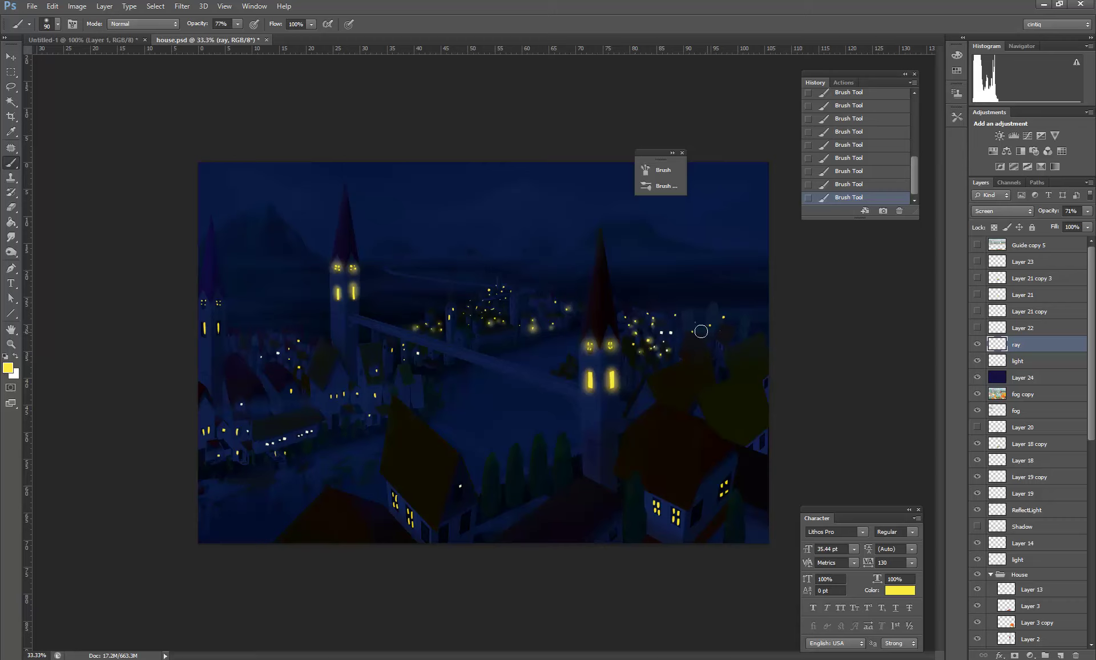
Step: Glow over the lower-right and lower-left houses' windows with 150-175 px brushes
key(bracketright)
key(bracketright)
key(bracketright)
drag(655, 506, 675, 516)
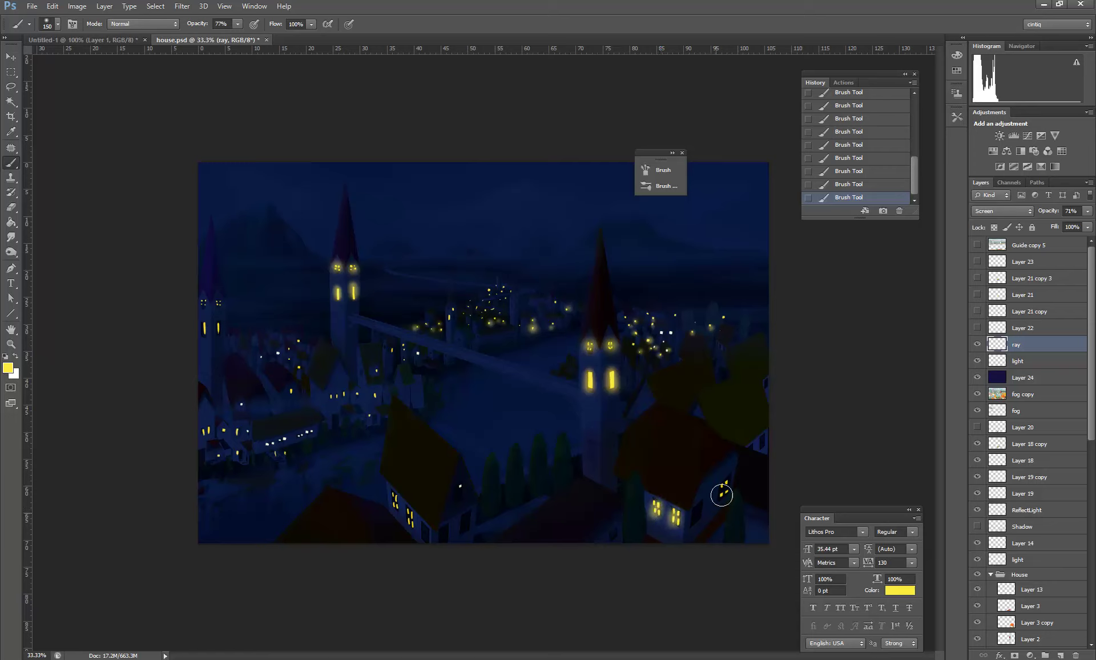
key(bracketright)
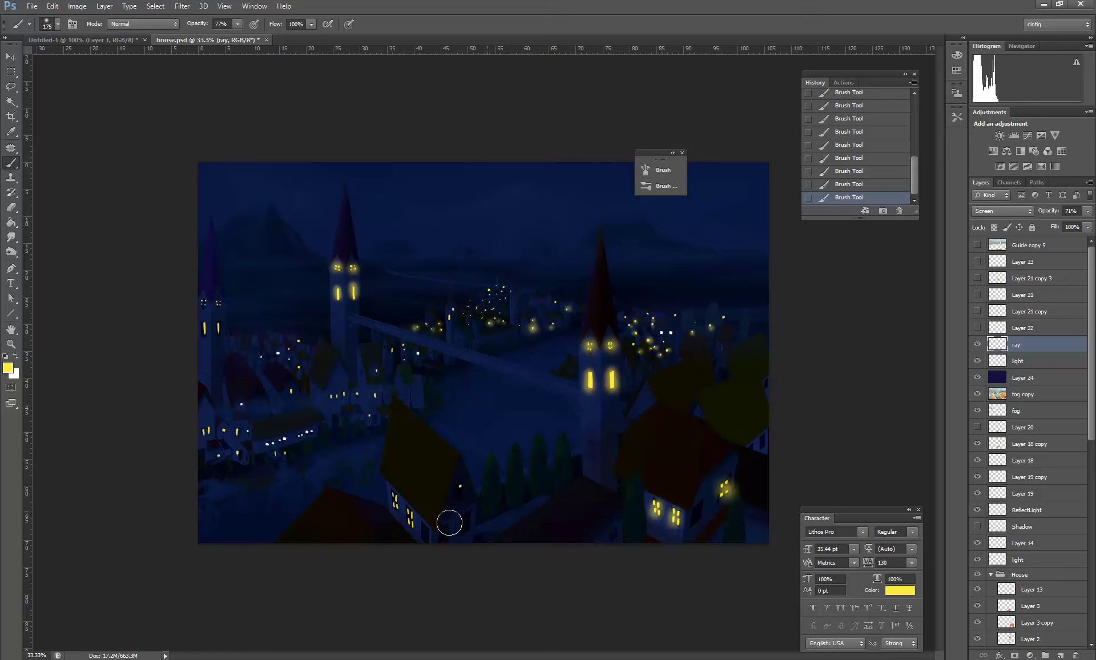
drag(408, 517, 392, 501)
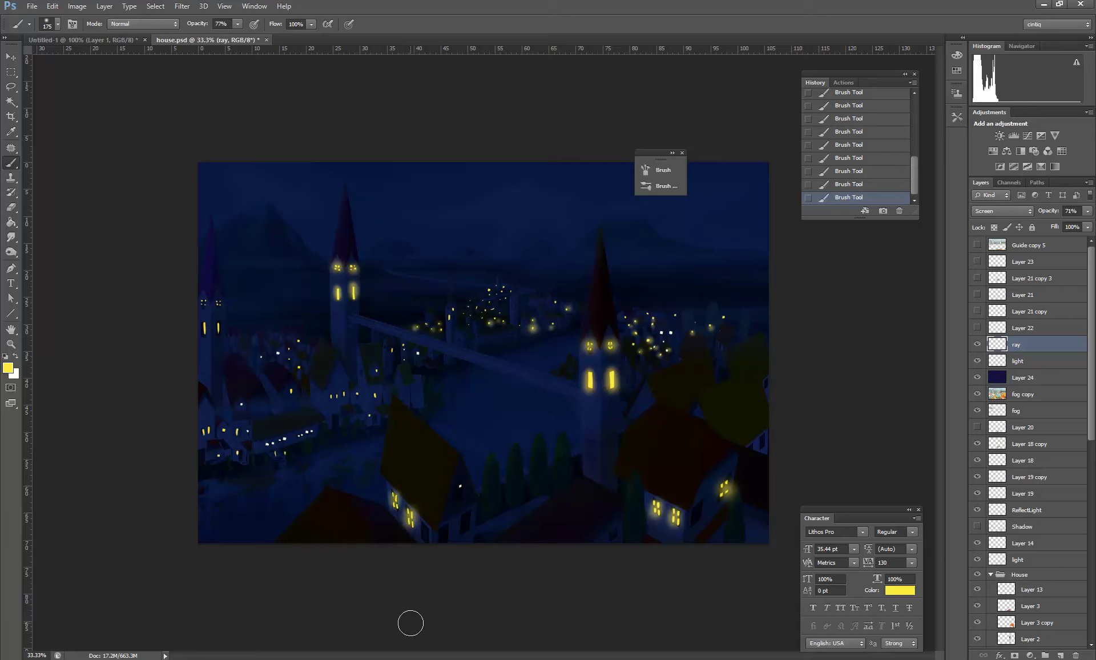
key(bracketleft)
key(bracketleft)
key(bracketleft)
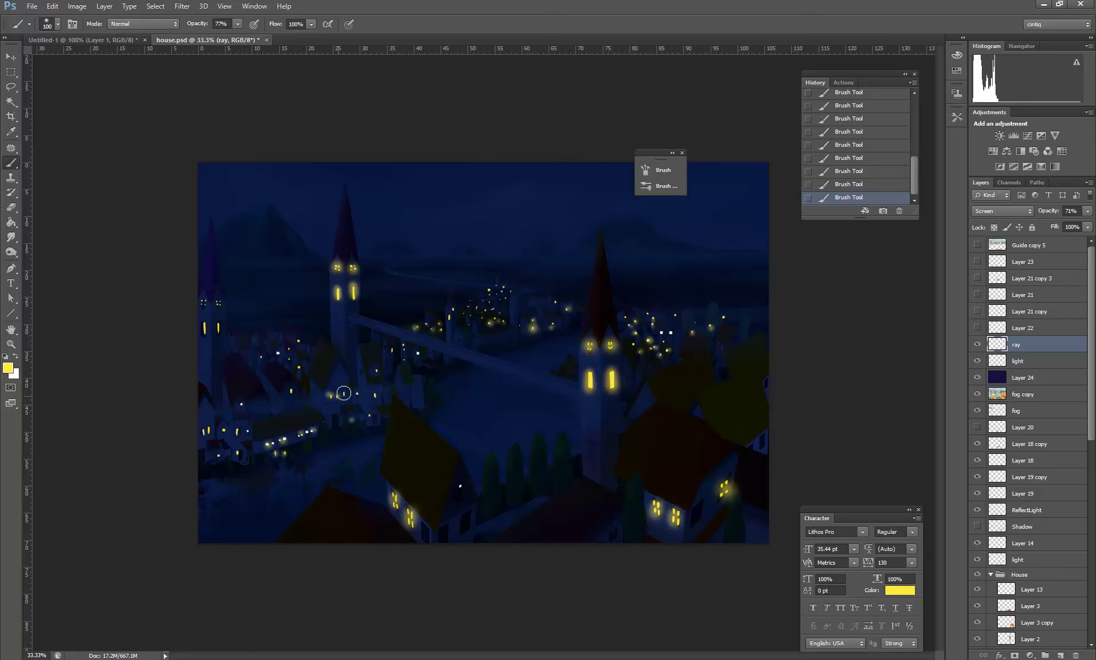
Step: Add small glowing window dots across the town and the lower-left lights at 100 px
click(358, 393)
click(391, 349)
click(377, 371)
click(206, 430)
click(220, 456)
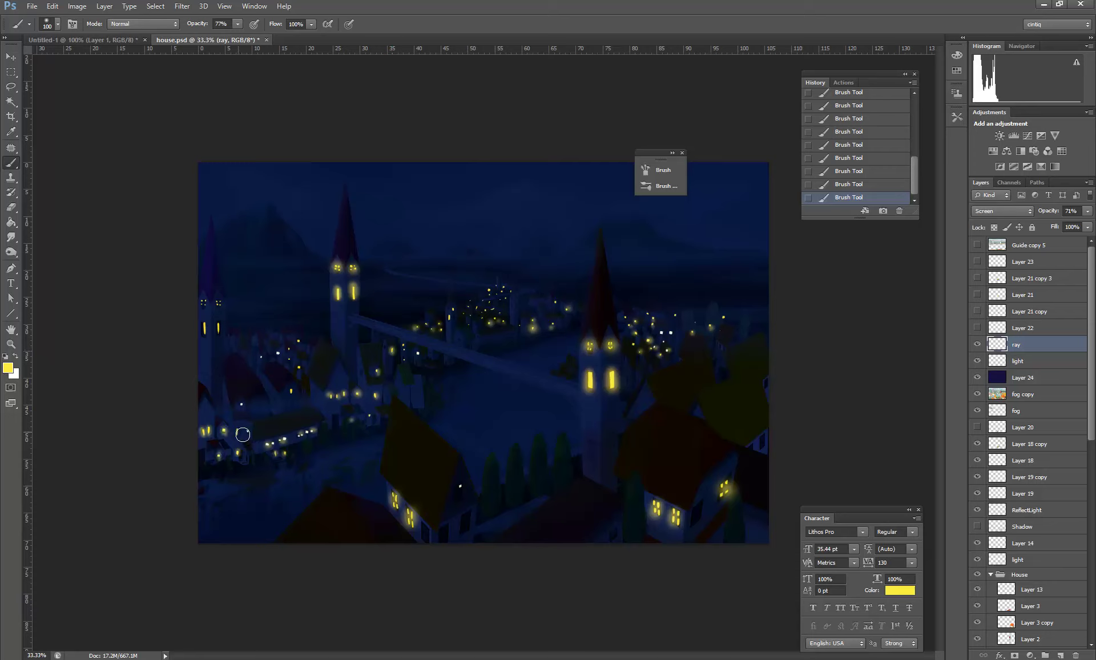
Step: Paint thin yellow reflection streaks on the water at lower left
key(bracketleft)
key(bracketleft)
mouse_move(223, 491)
mouse_down()
mouse_move(223, 511)
mouse_move(242, 511)
mouse_up()
mouse_move(278, 474)
mouse_down()
mouse_move(278, 501)
mouse_move(316, 472)
mouse_up()
Step: Paint a pale cream reflection streak and soft olive glow dabs below the front house's windows
alt+click(308, 431)
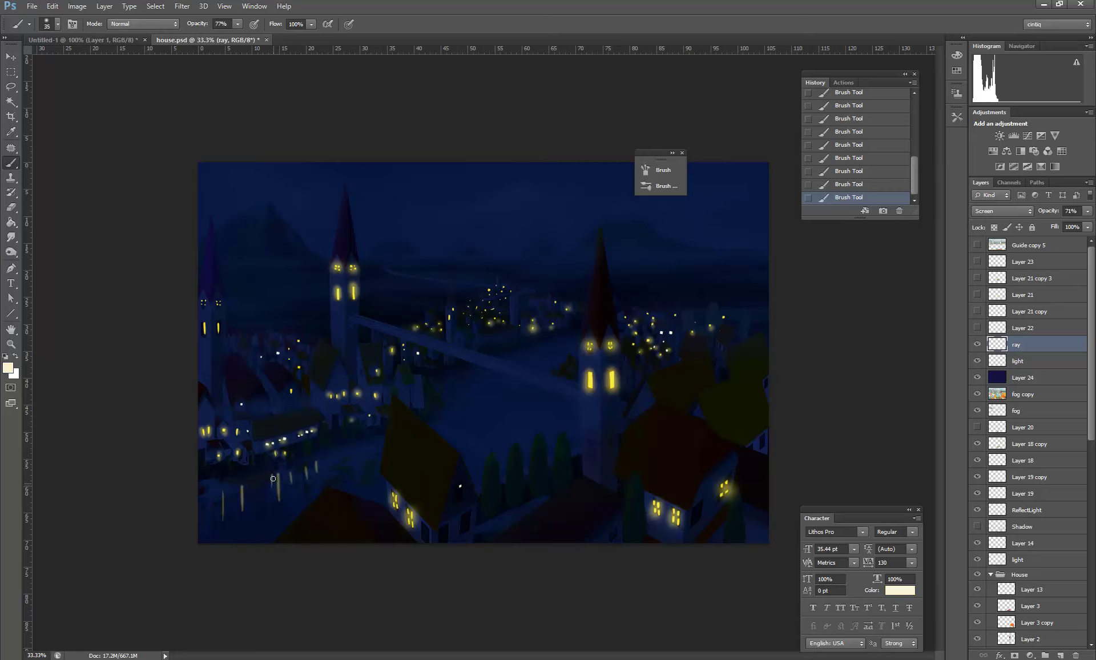
drag(272, 472, 272, 481)
alt+click(399, 347)
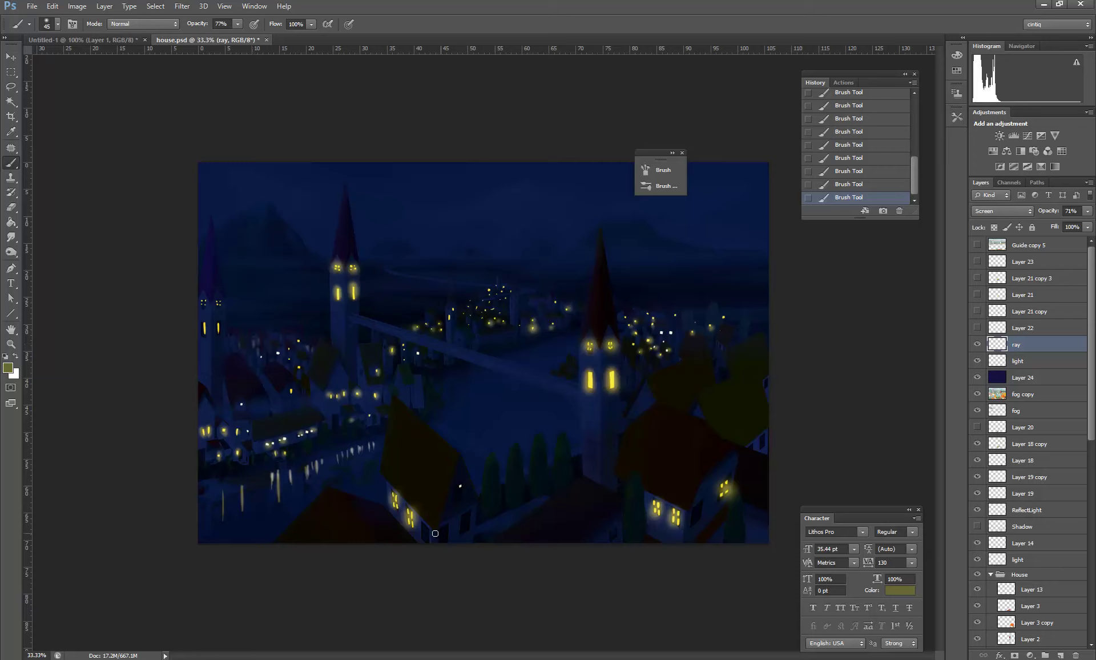
click(394, 528)
key(bracketright)
key(bracketright)
key(bracketright)
key(bracketright)
key(bracketright)
key(bracketright)
key(ctrl+alt+z)
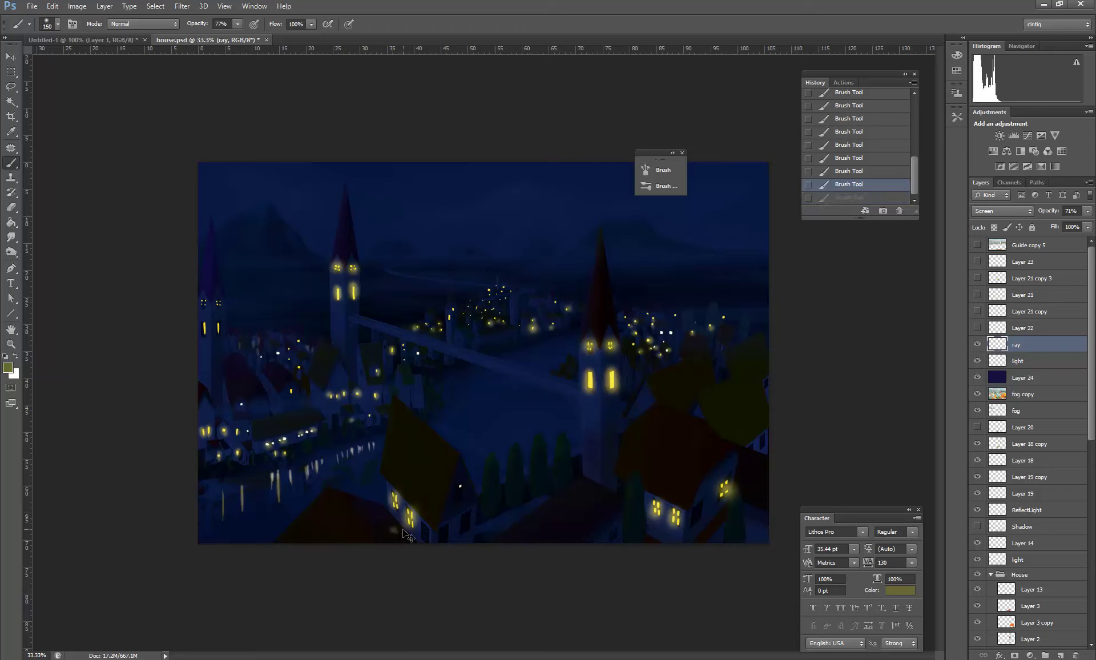
key(ctrl+alt+z)
key(ctrl+shift+z)
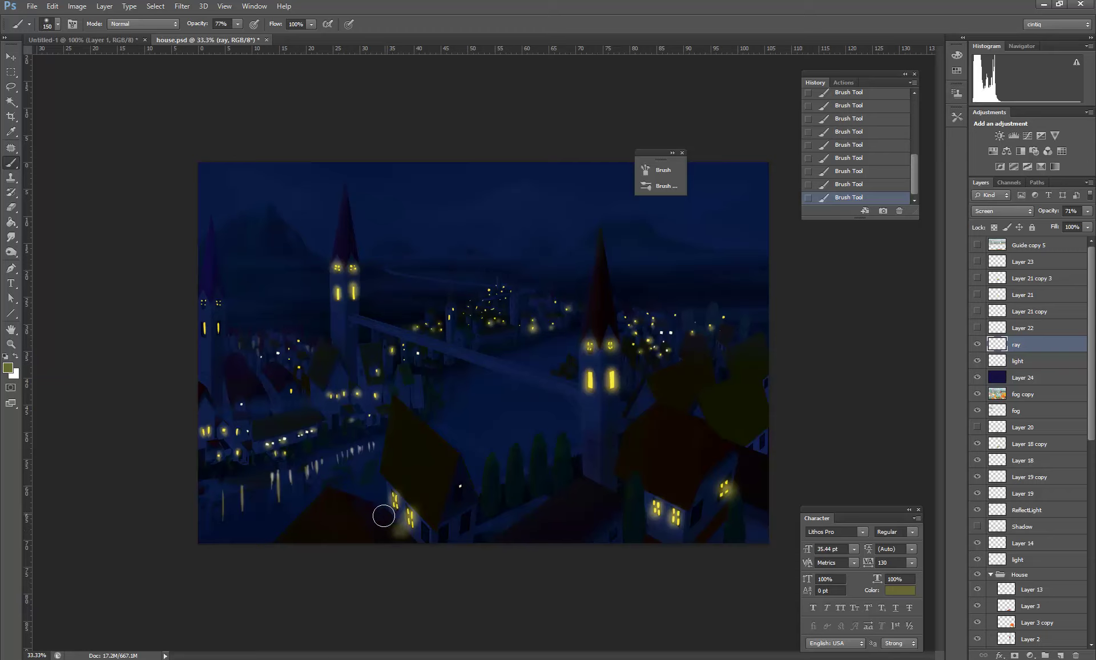
key(ctrl+shift+z)
key(bracketright)
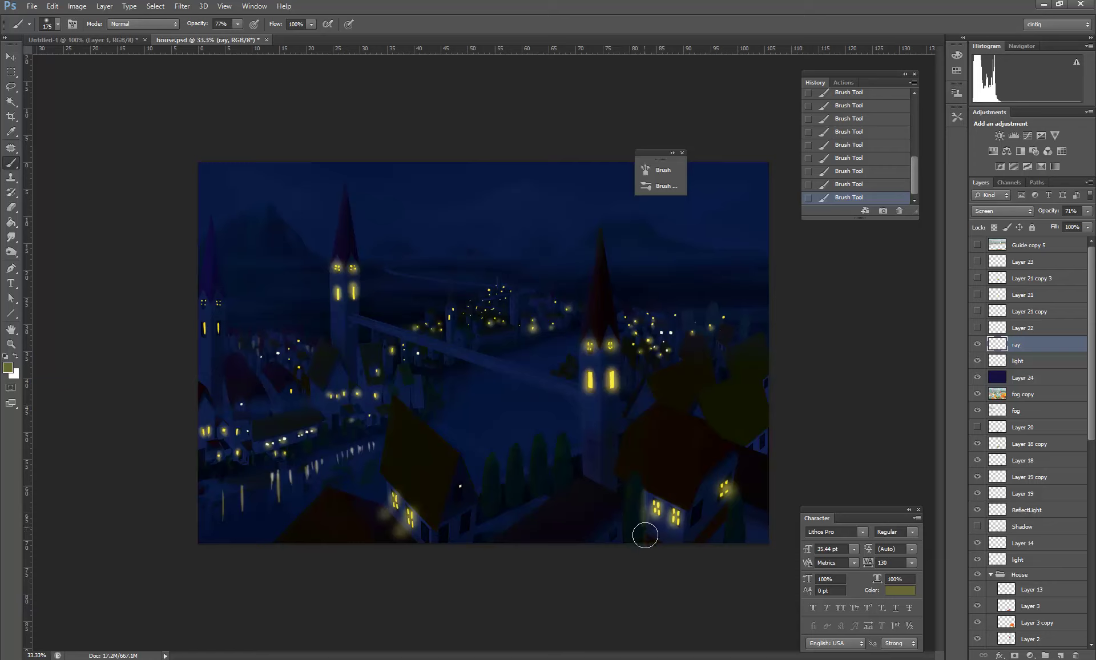
key(bracketleft)
key(bracketleft)
key(bracketleft)
key(bracketleft)
Step: Draw a straight bright yellow beam along the bridge on the ray layer, then add a new layer
alt+click(592, 374)
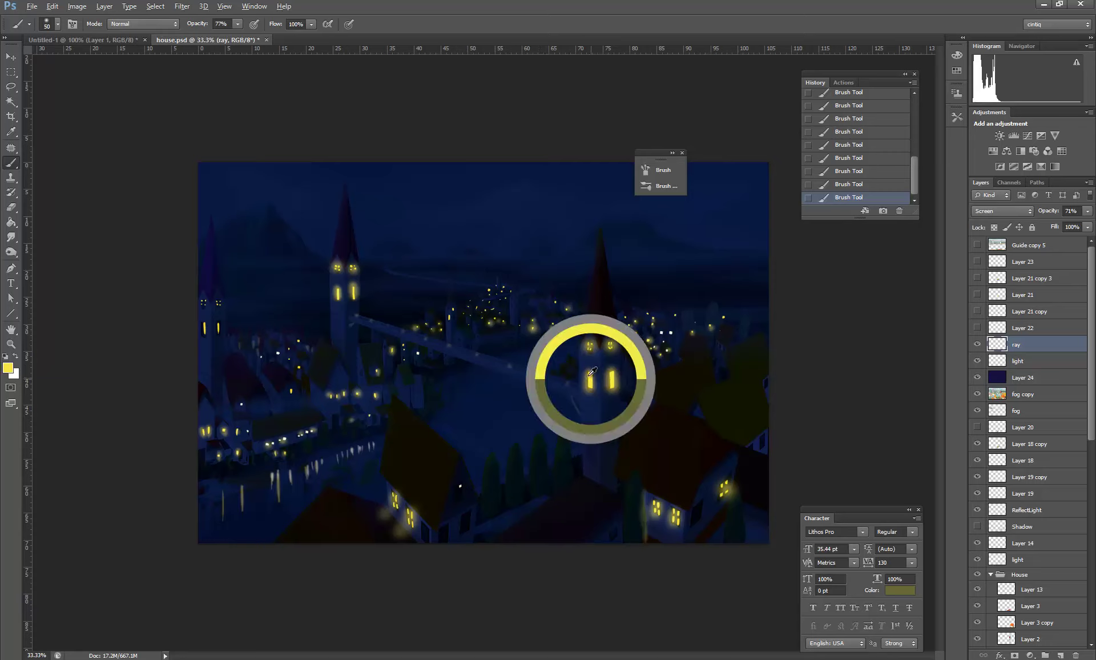
key(alt+bracketleft)
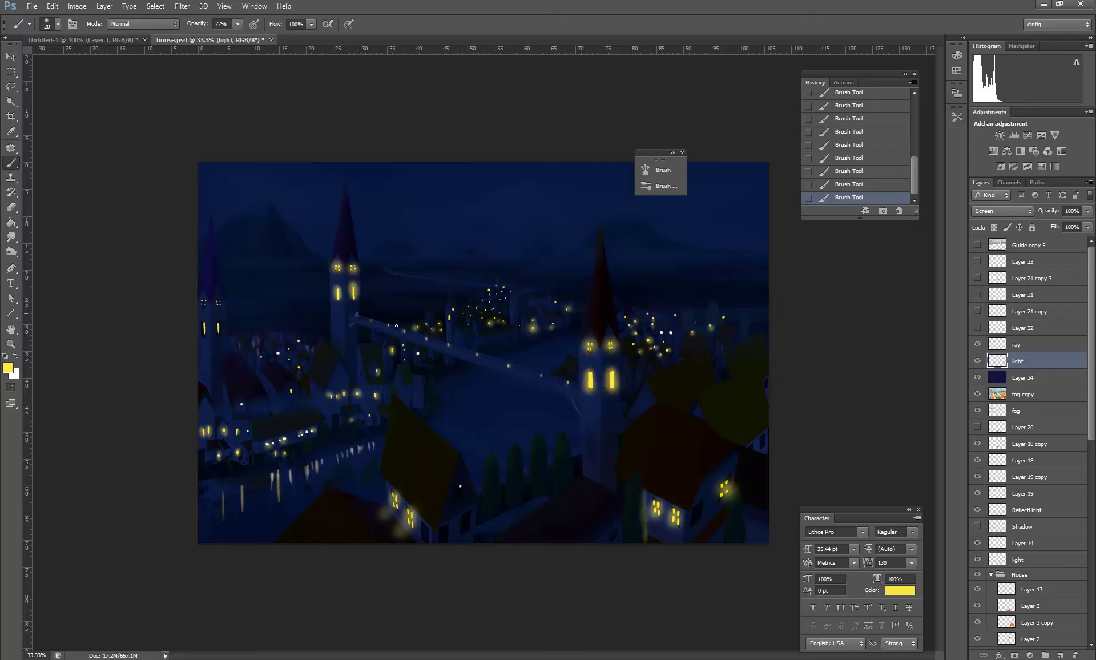
click(1010, 347)
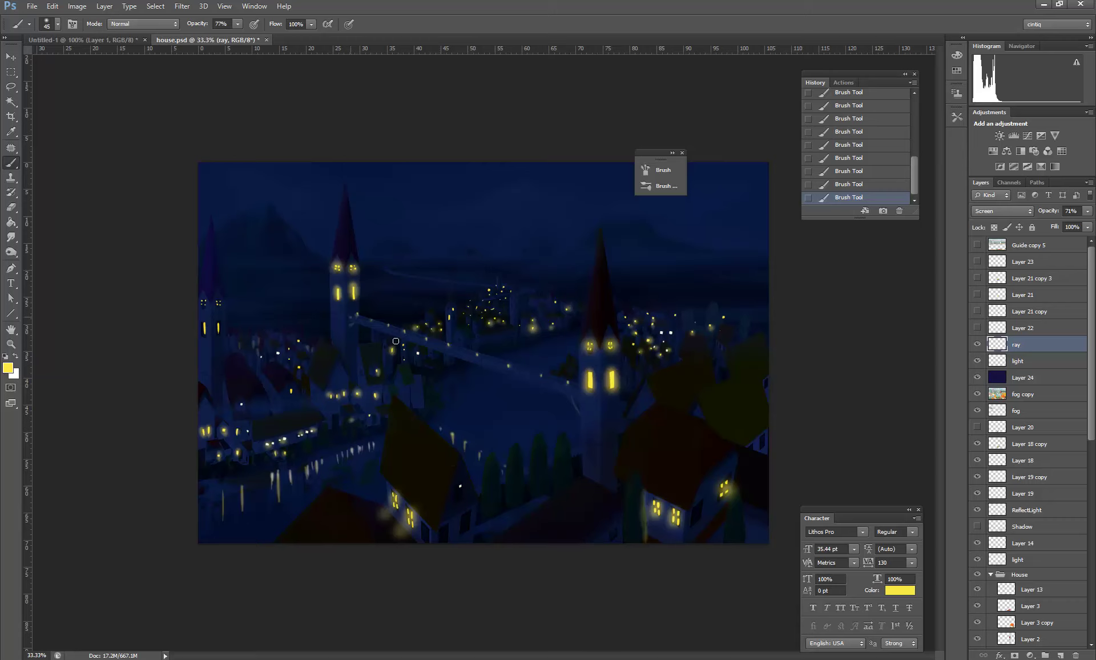
shift+click(575, 390)
key(ctrl+z)
shift+click(577, 389)
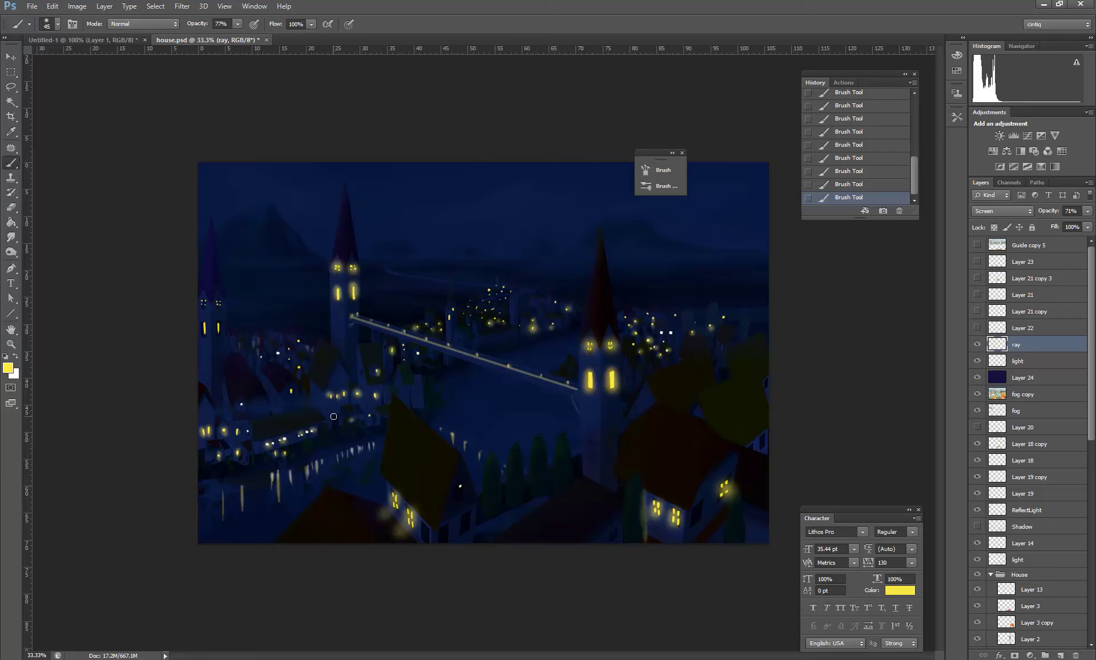
click(1060, 655)
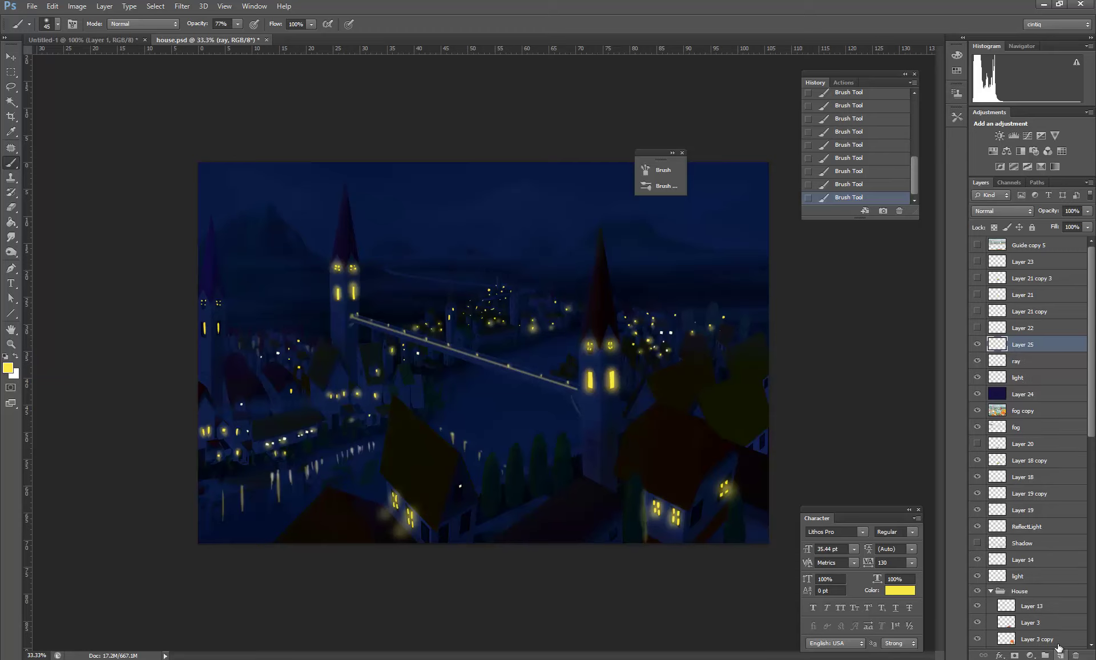
Step: Set Layer 25 to Overlay blending and sample a pale cream colour
click(982, 211)
click(991, 355)
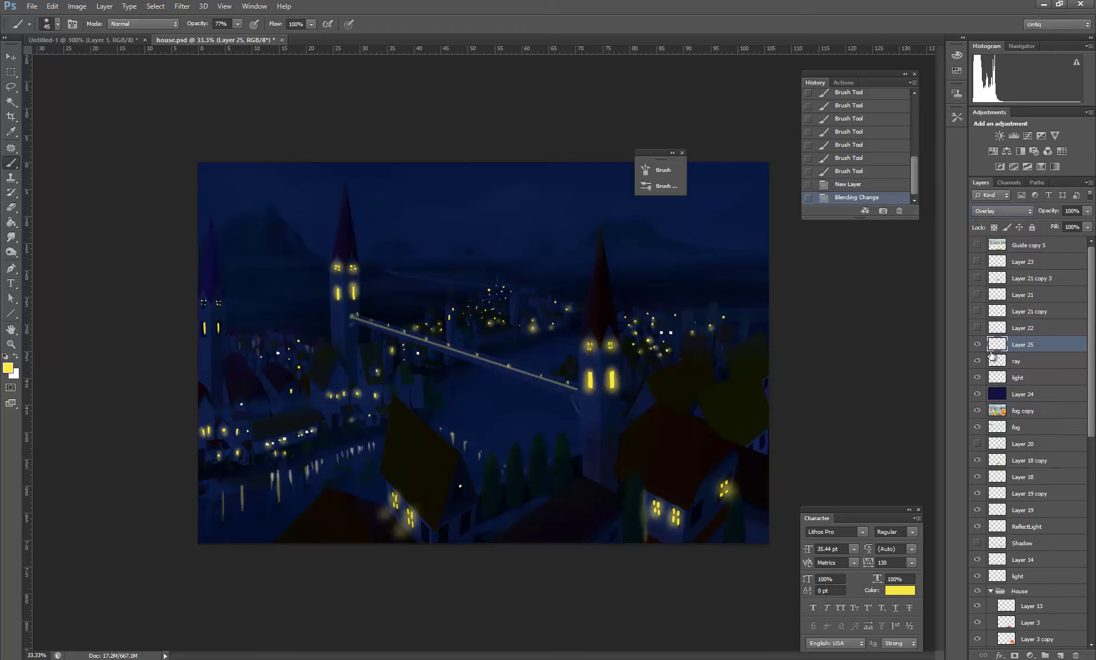
alt+click(666, 331)
Step: Brighten the right tower and its upper windows with large cream strokes
click(593, 390)
key(bracketright)
key(bracketright)
key(bracketright)
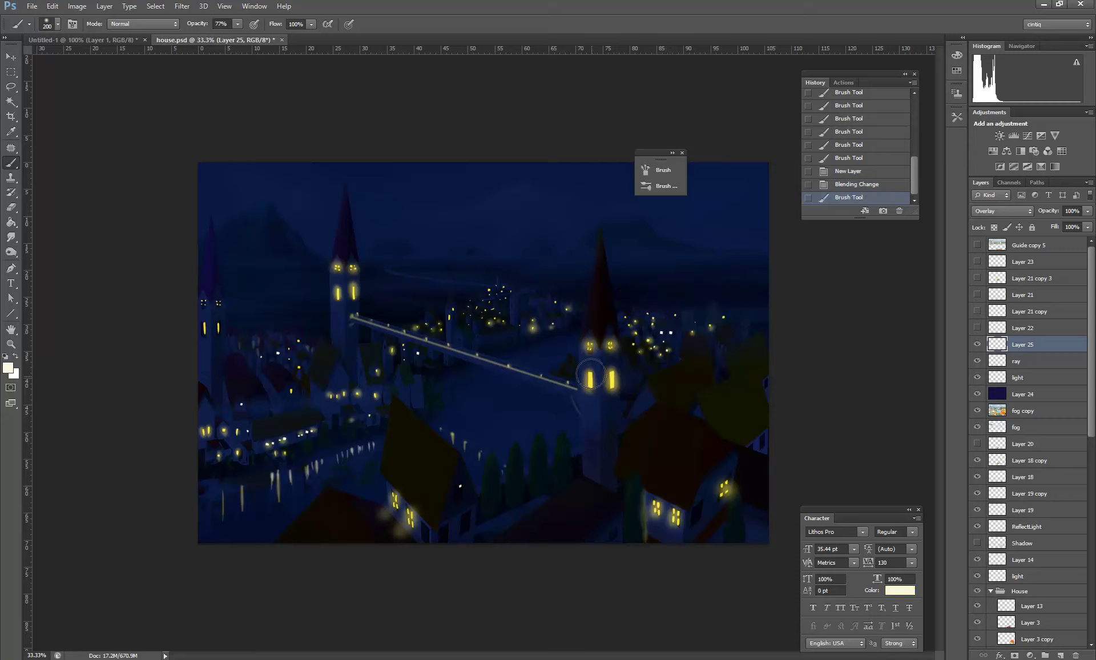
drag(591, 402, 594, 380)
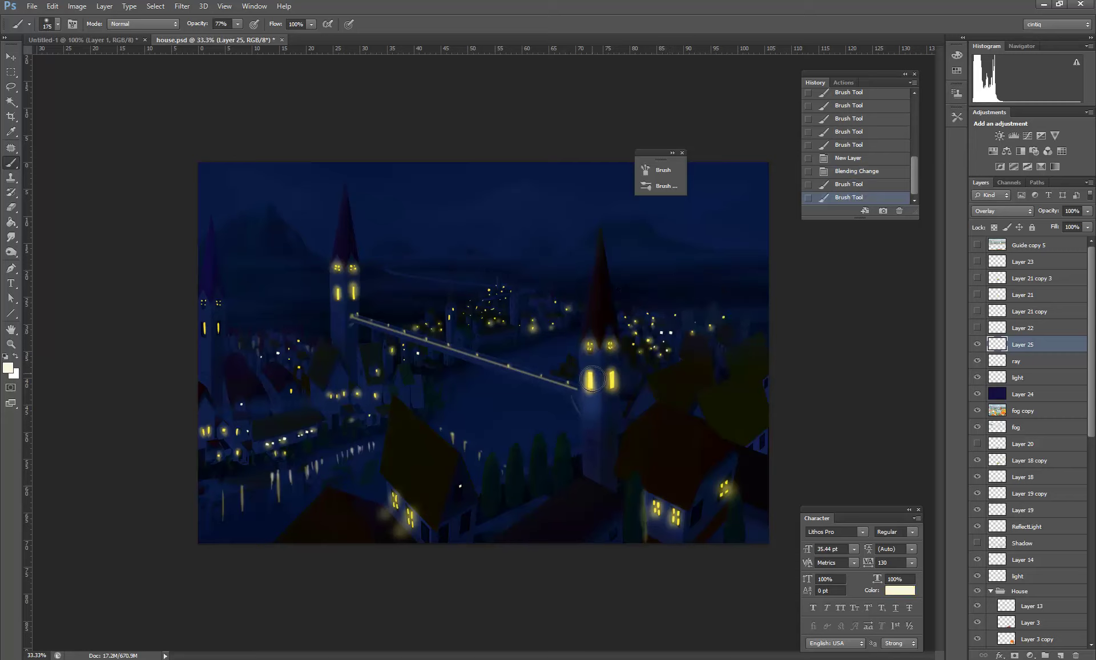
mouse_move(598, 451)
mouse_down()
mouse_move(625, 413)
mouse_move(612, 346)
mouse_up()
drag(623, 440, 605, 456)
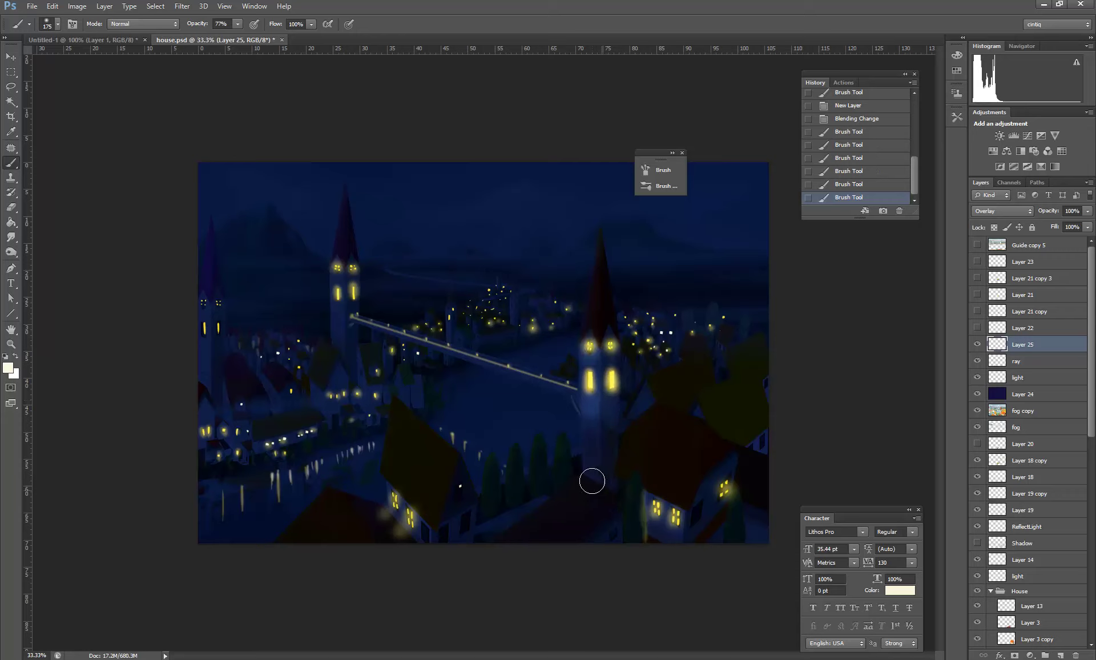
Step: Brighten the left tower's windows and the glows around the houses' lit windows
mouse_move(335, 289)
mouse_down()
mouse_move(354, 292)
mouse_move(351, 268)
mouse_up()
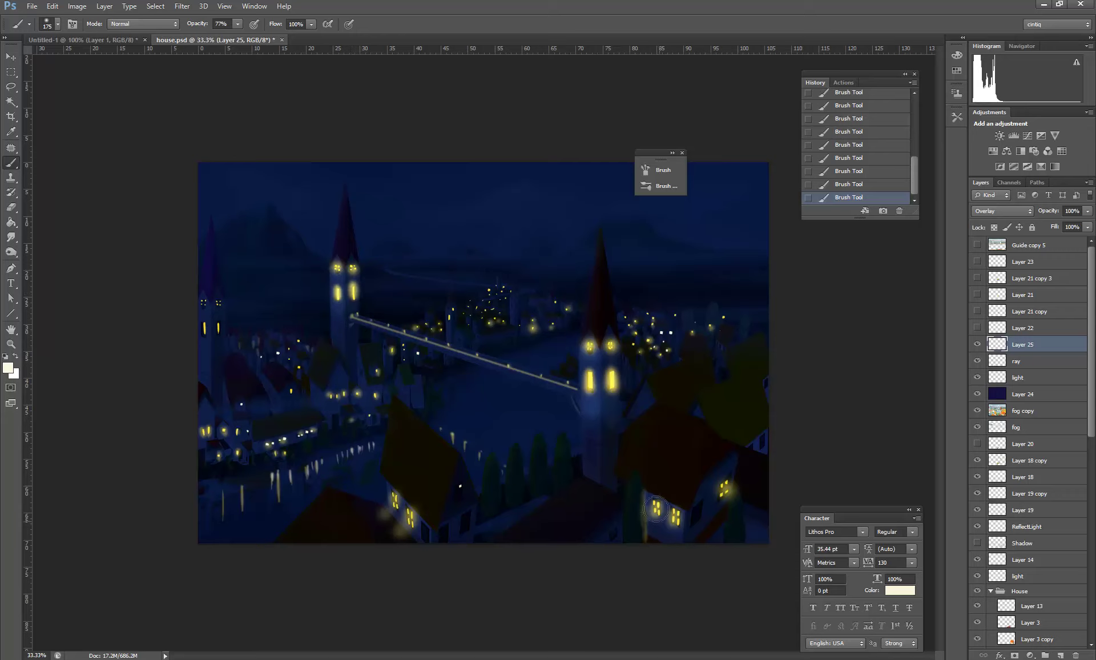
drag(659, 506, 673, 524)
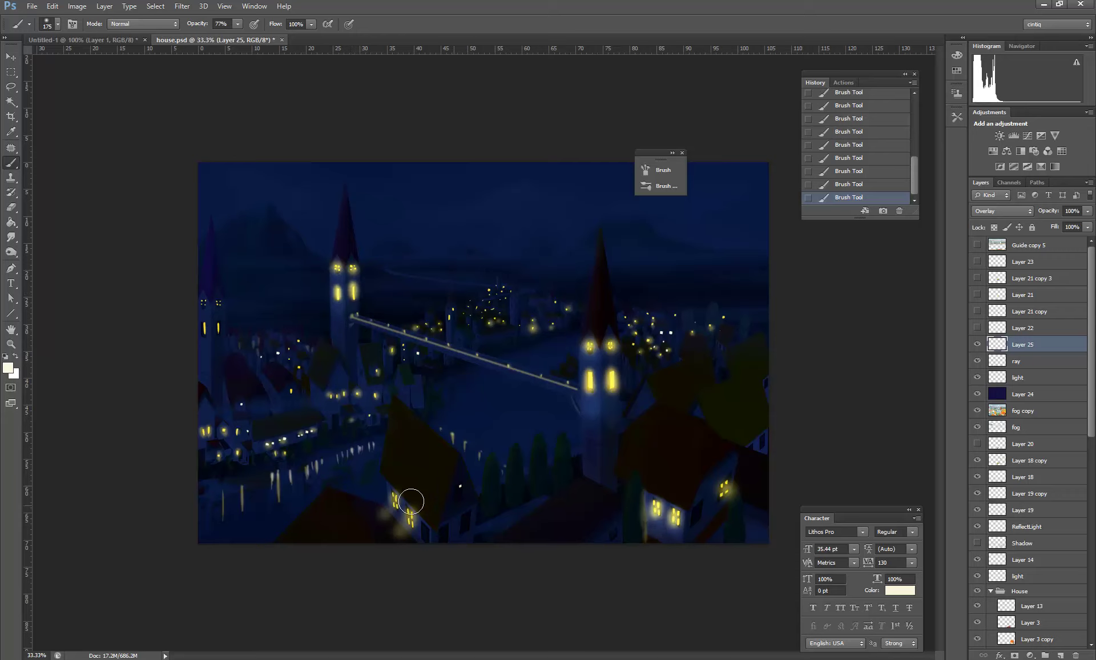
key(bracketleft)
key(bracketleft)
key(bracketleft)
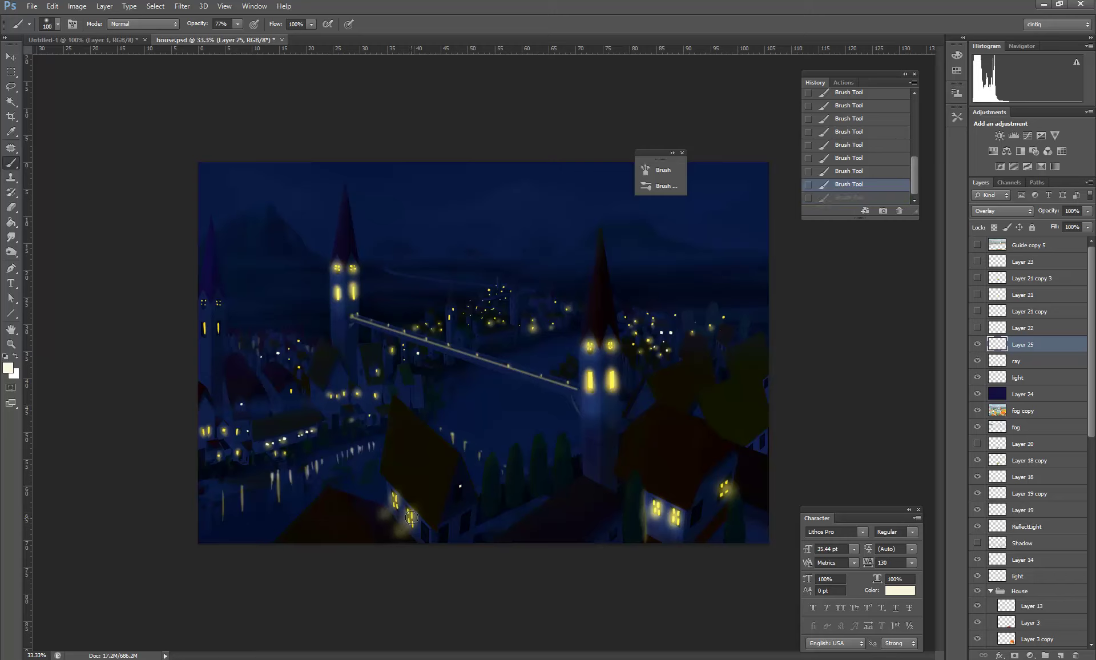
drag(391, 534, 397, 505)
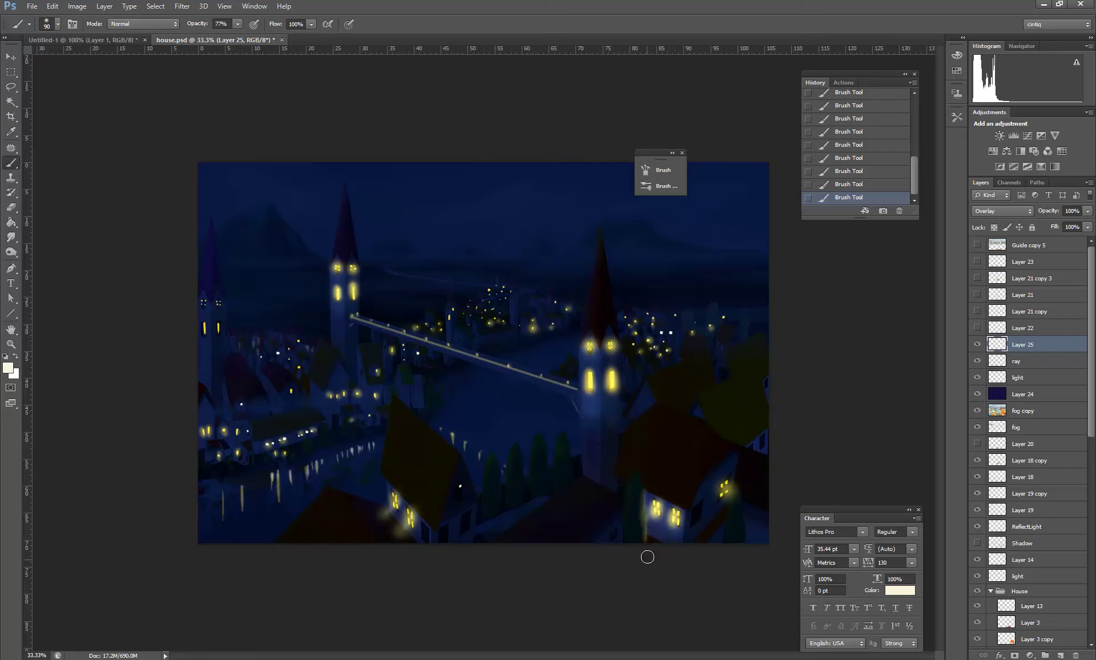
key(bracketright)
key(bracketright)
click(723, 489)
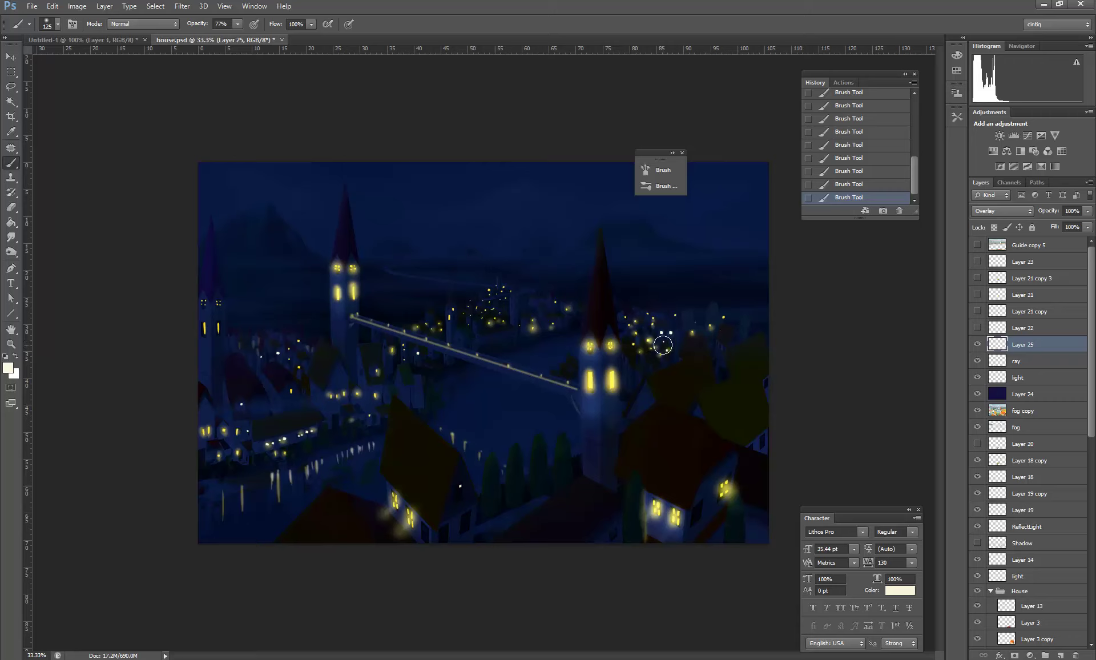
Step: Rename Layer 24 to 'Dark'
click(1016, 395)
double_click(1022, 394)
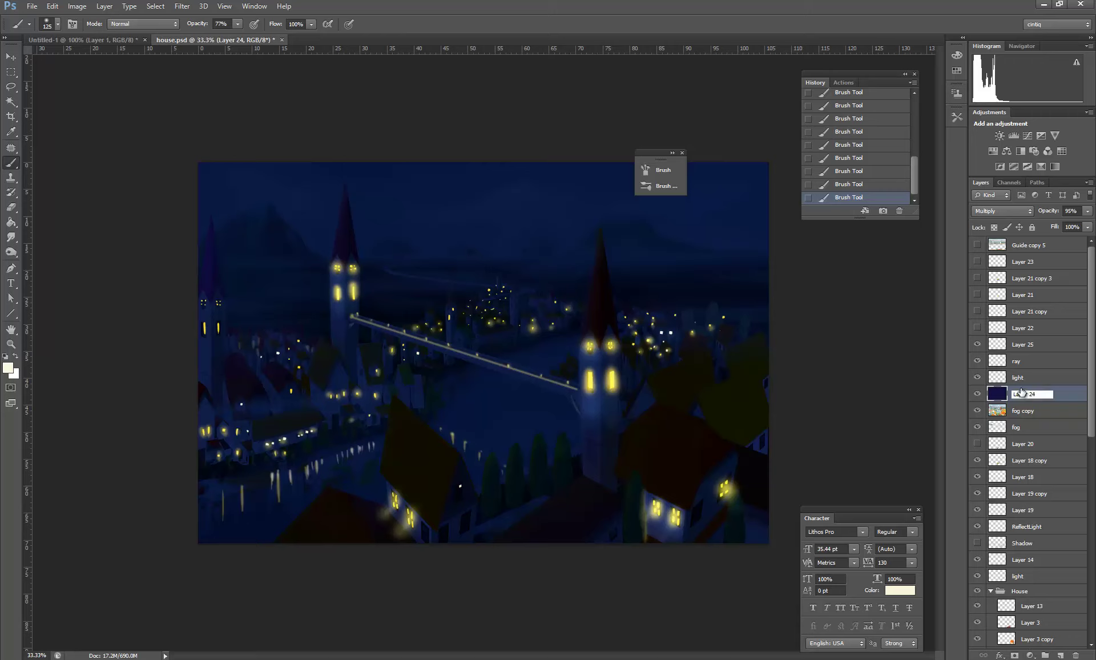
key(ctrl+a)
text(D)
key(Return)
Step: Toggle the light, ray and Layer 25 layers off and on to compare the glow
click(1020, 382)
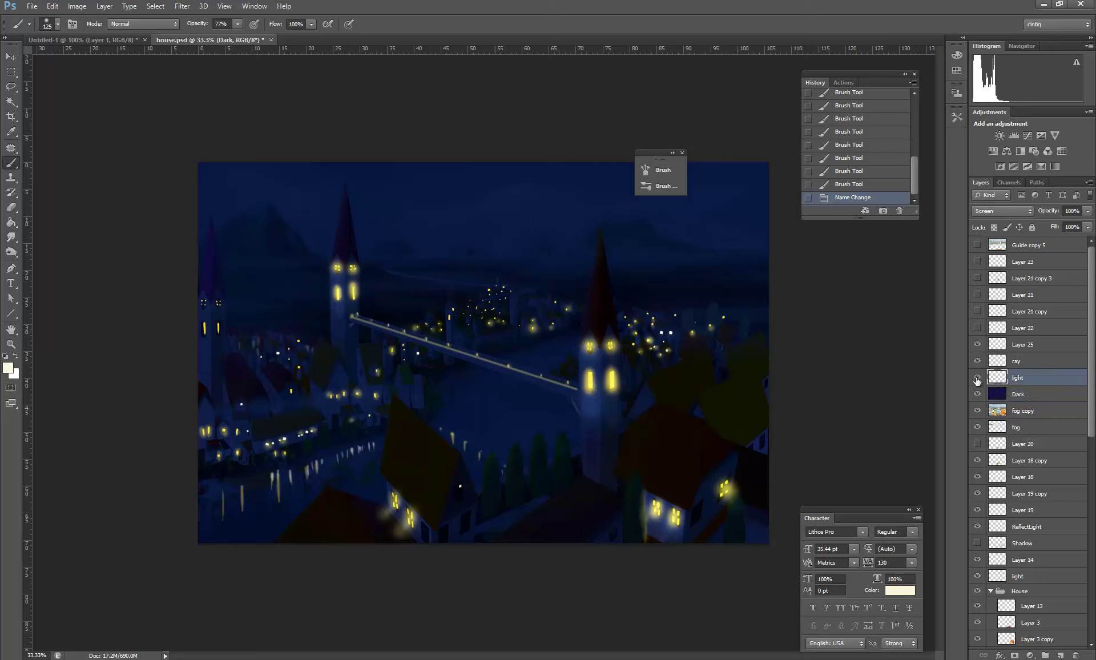
click(977, 378)
click(977, 378)
click(977, 361)
click(977, 361)
click(1018, 361)
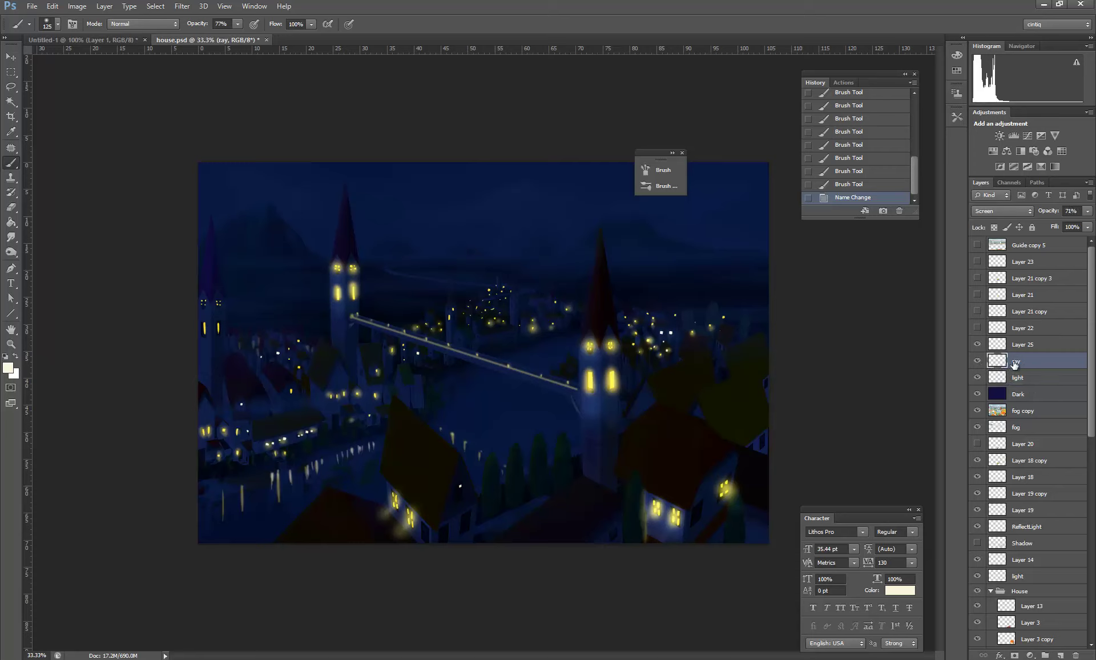
click(1017, 345)
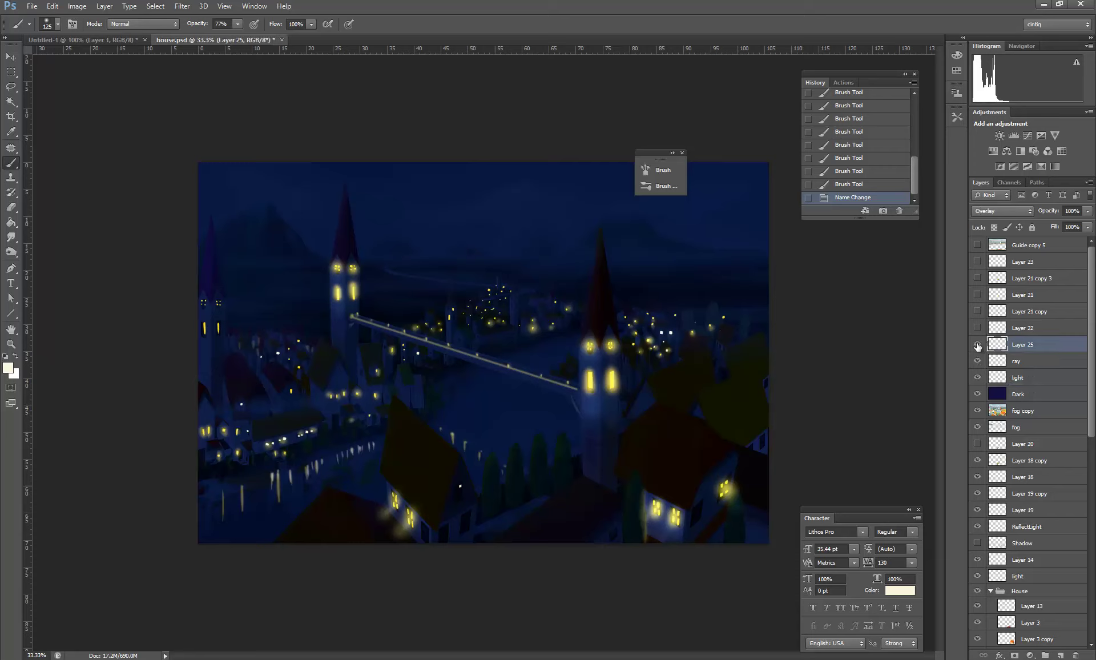
click(977, 345)
click(977, 345)
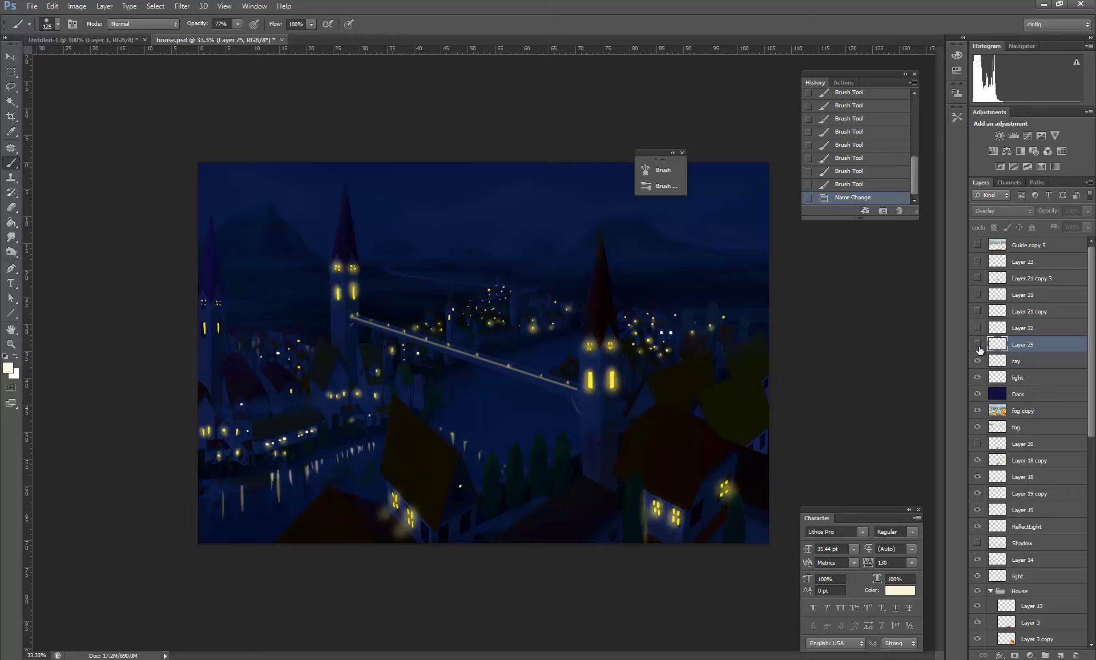
click(978, 345)
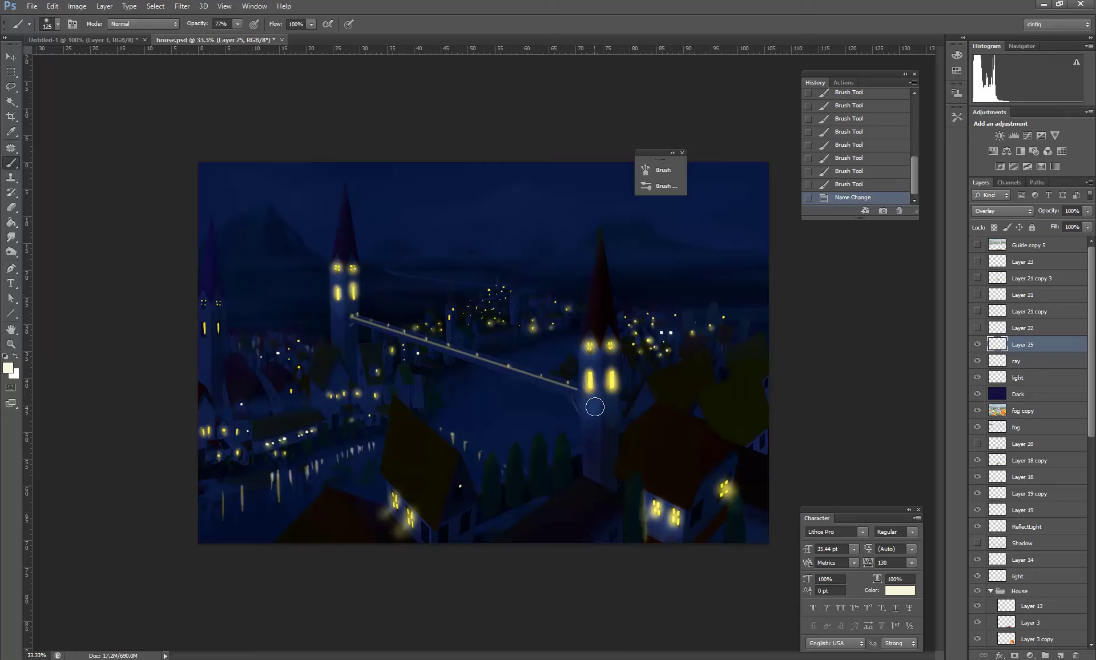
Step: Paint faint highlights along the bridge toward the right church with a smaller brush
mouse_move(576, 397)
mouse_down()
mouse_move(562, 384)
mouse_move(577, 384)
mouse_up()
key(bracketleft)
key(bracketleft)
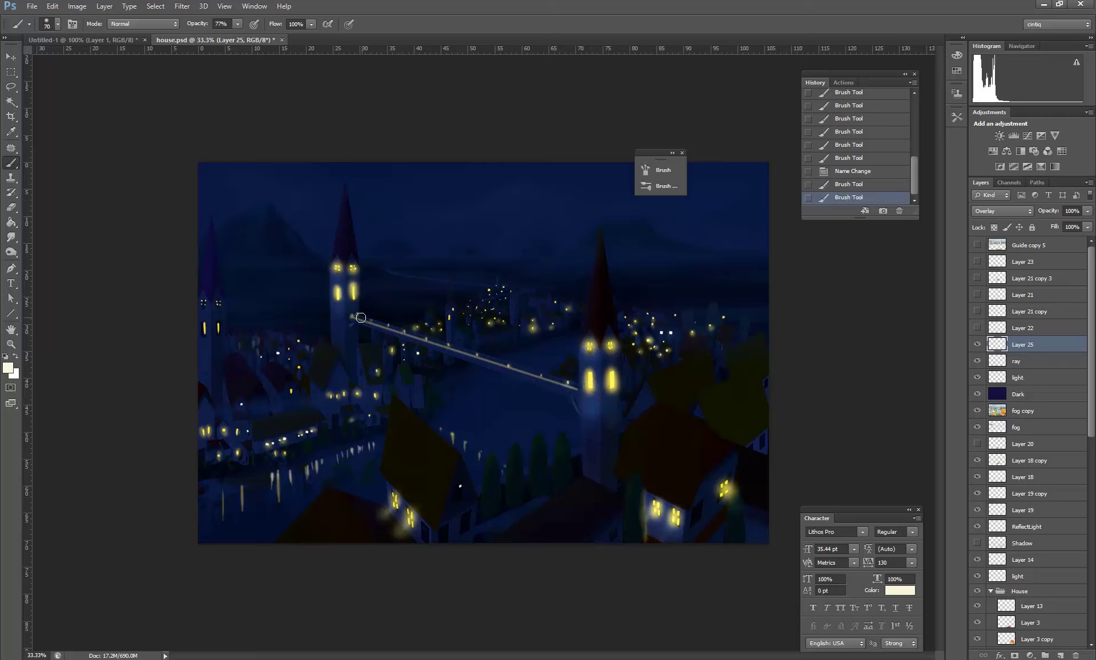
click(354, 314)
shift+click(577, 390)
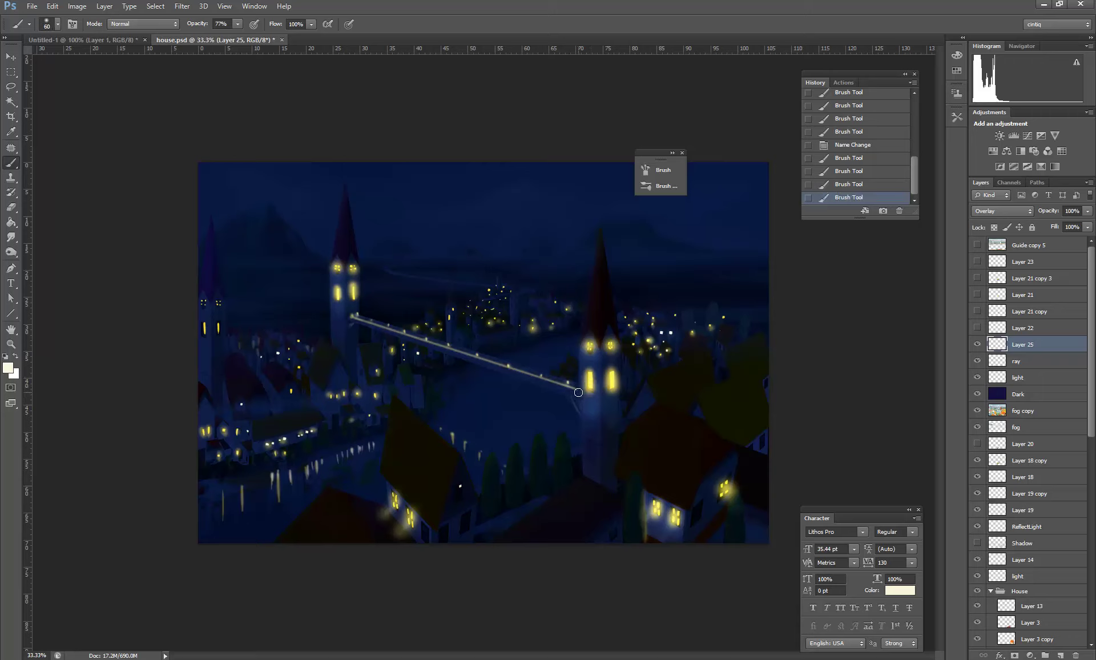
click(545, 490)
Step: Brighten the lower-left street, then show Layer 22 and Layer 21 copy's cloud and yellow ship
click(368, 446)
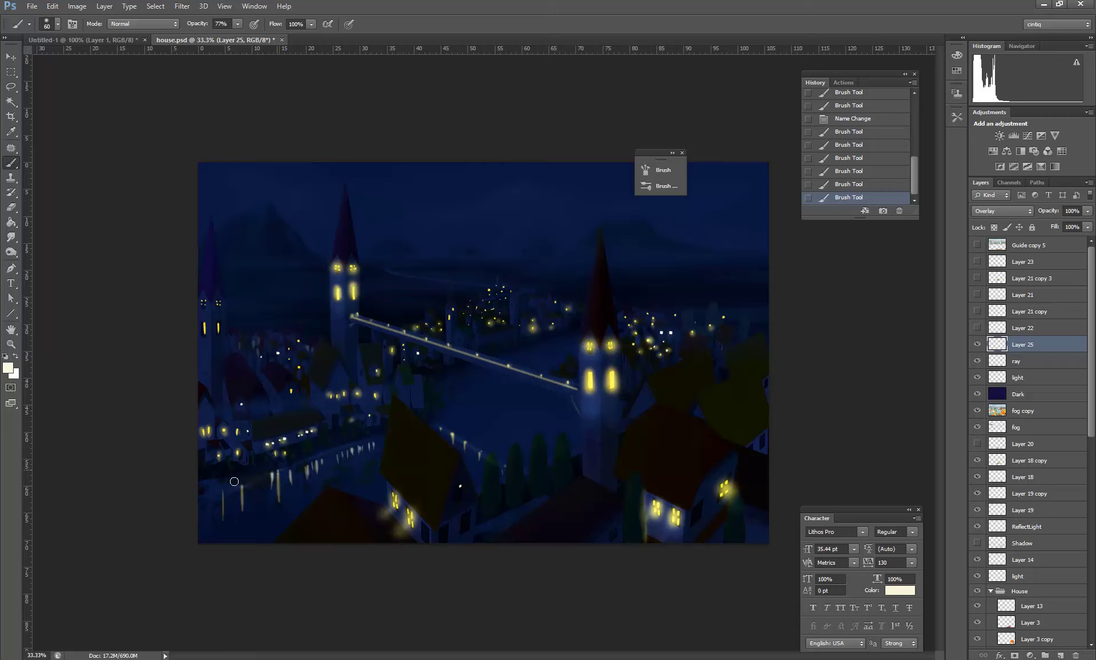
drag(266, 443, 298, 442)
click(370, 447)
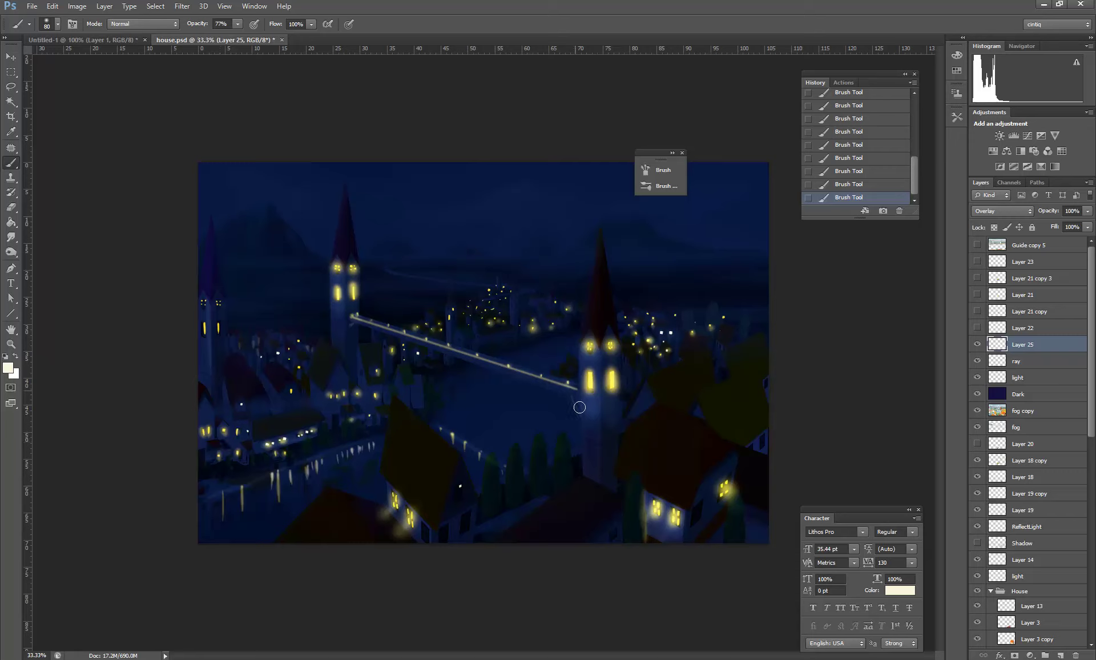
click(978, 328)
click(977, 311)
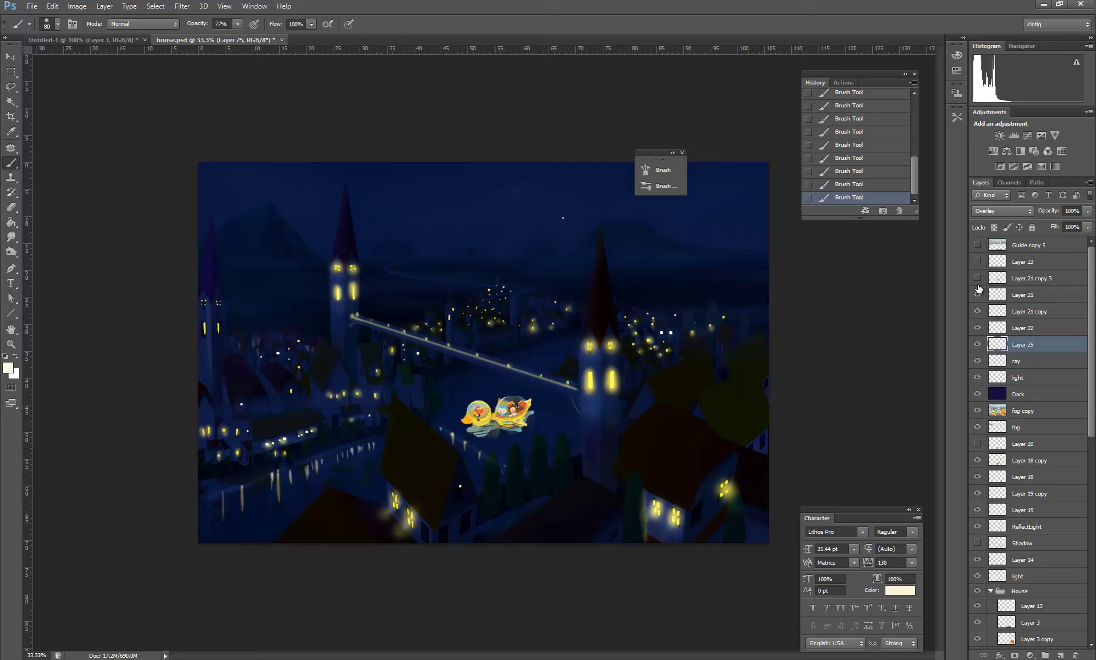
Step: Show Layer 21 copy 3, then dab bright yellow glowing dots on both antenna tips on the ray layer
click(977, 278)
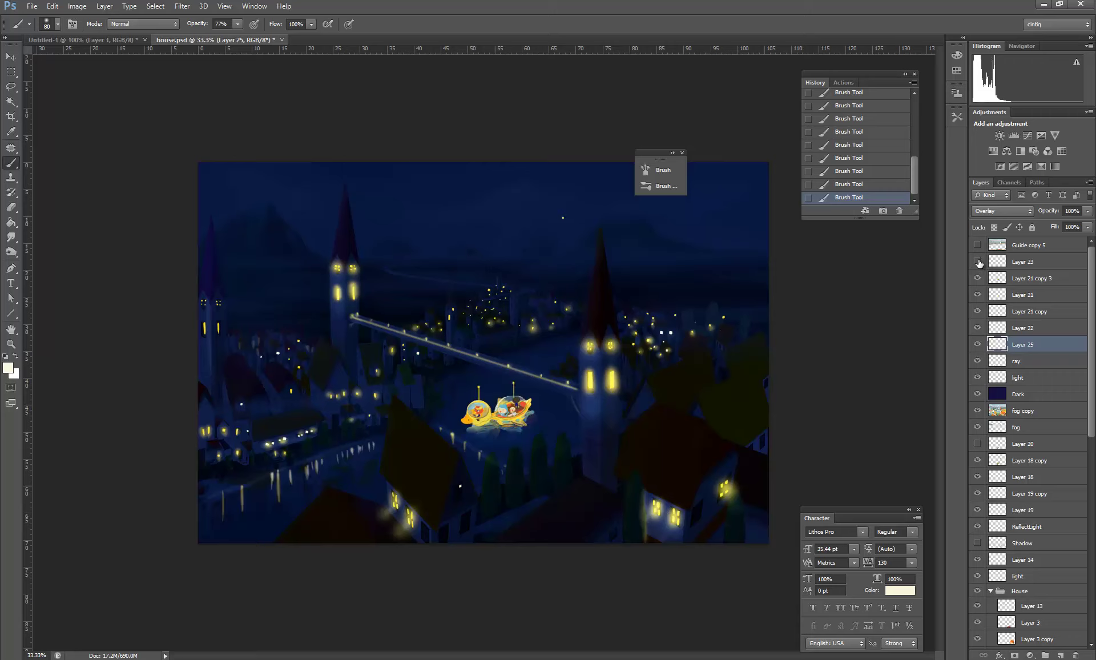
click(1022, 377)
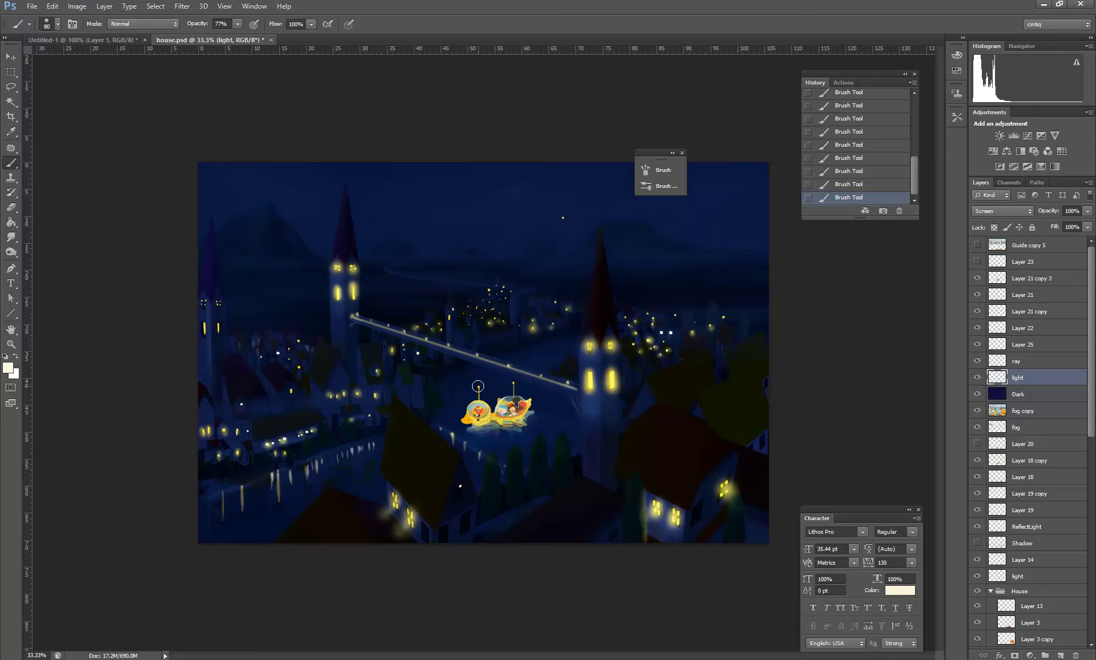
key(ctrl+z)
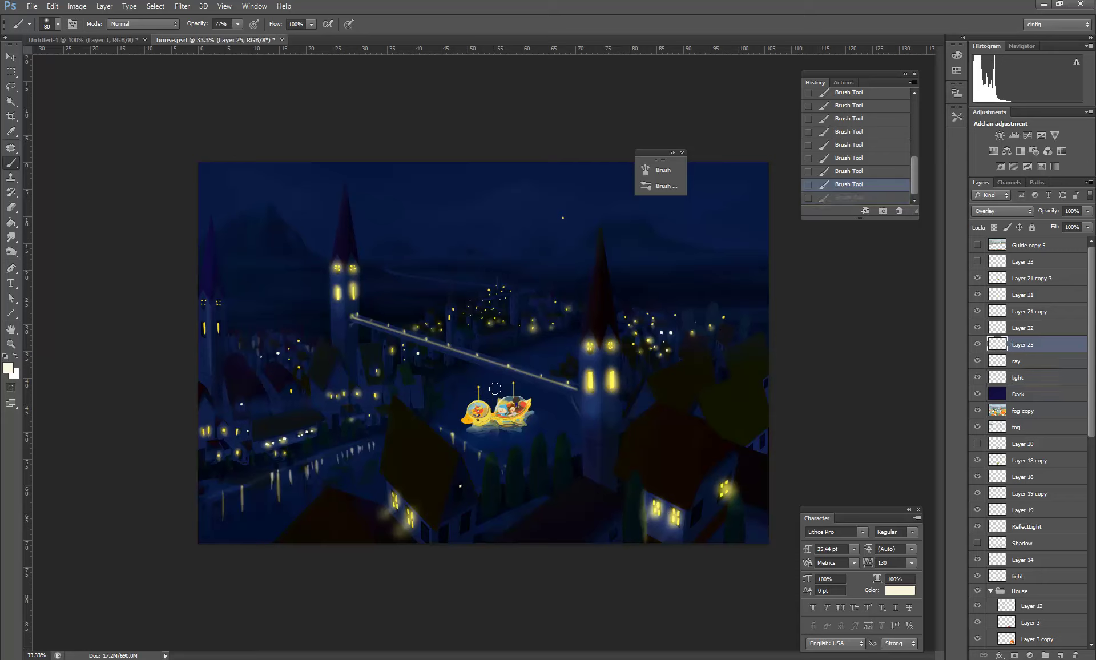
click(1016, 361)
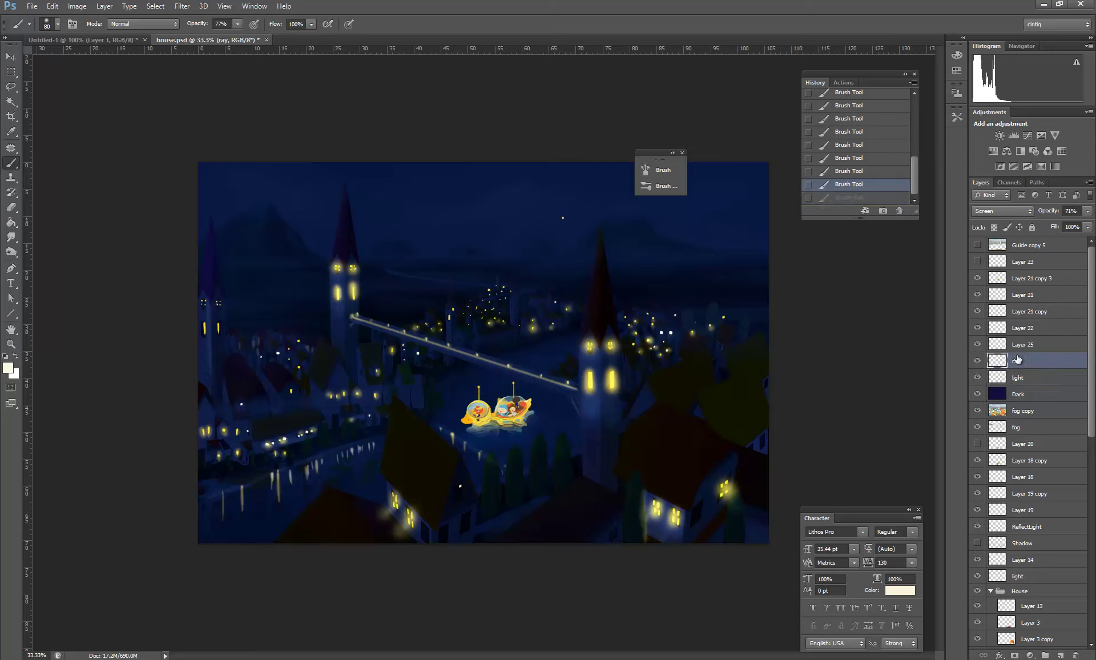
click(479, 388)
alt+click(489, 412)
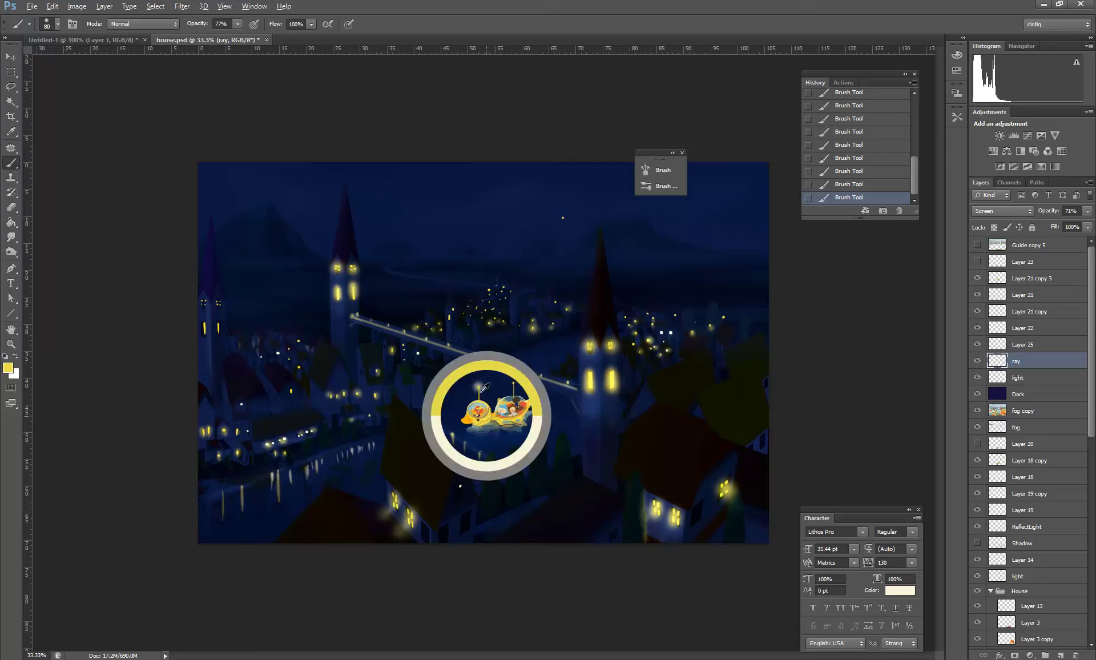
click(512, 384)
key(bracketright)
key(bracketright)
click(478, 387)
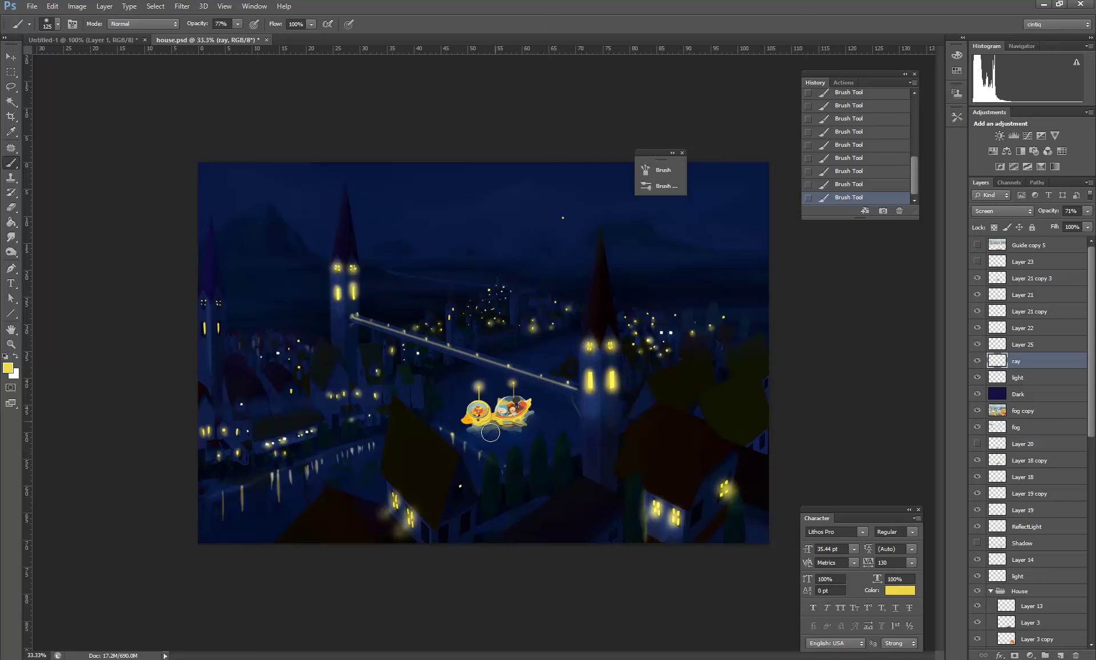
Step: Test a broad glow stroke at the ship's front, then undo it and return to the ray layer
key(bracketleft)
key(bracketleft)
key(bracketleft)
key(ctrl+z)
key(bracketright)
key(bracketright)
key(bracketright)
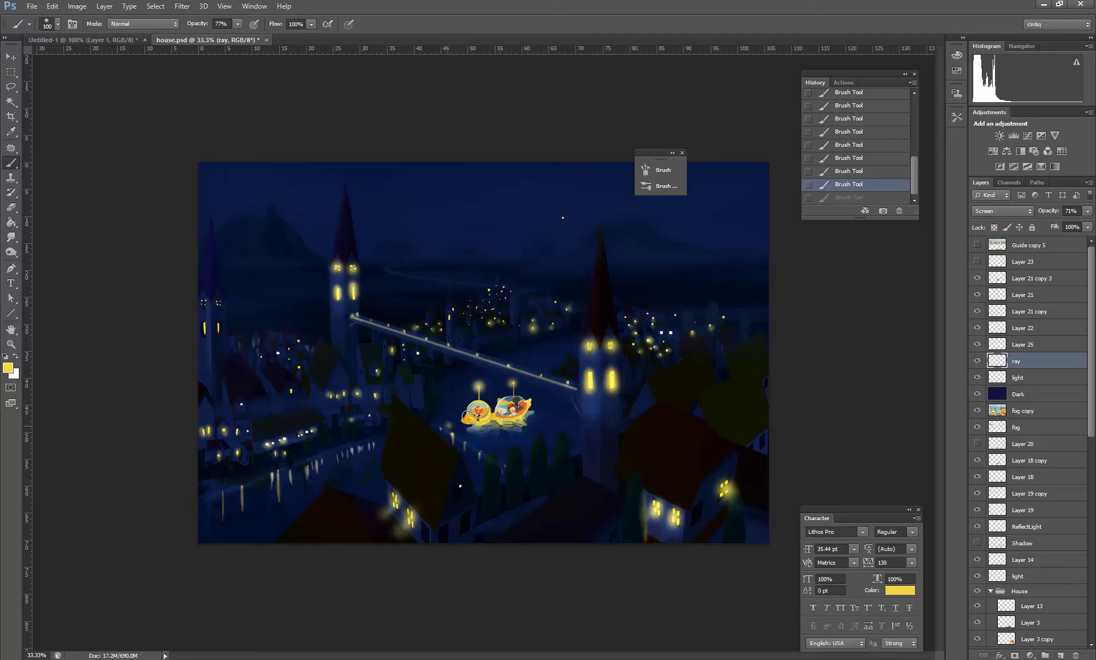
drag(468, 416, 463, 420)
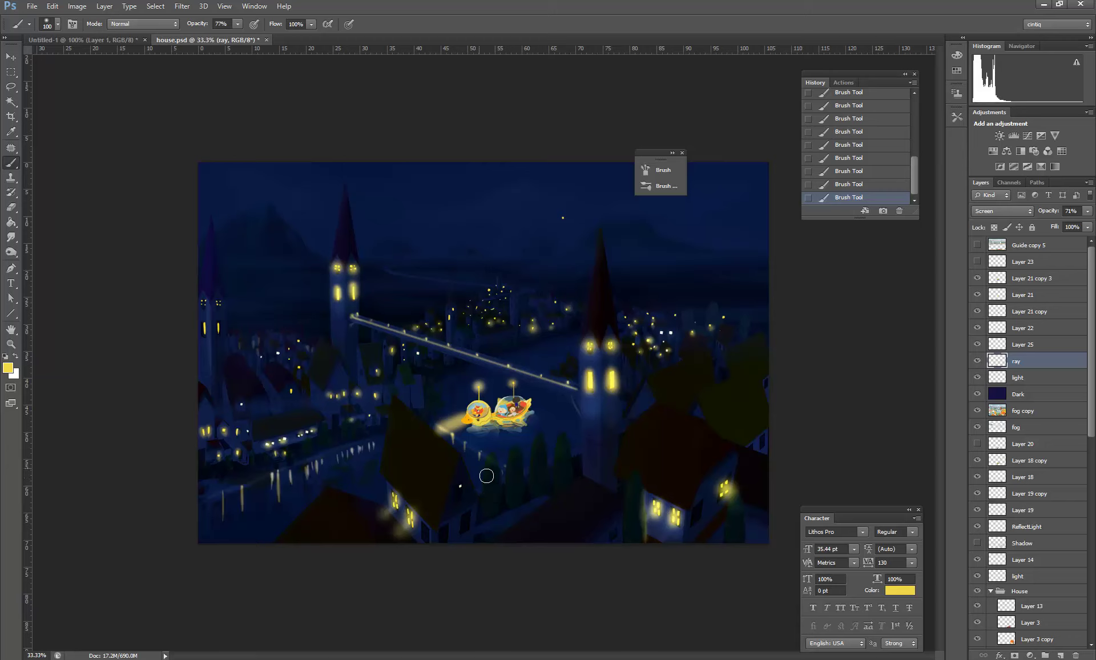
click(1030, 344)
key(bracketleft)
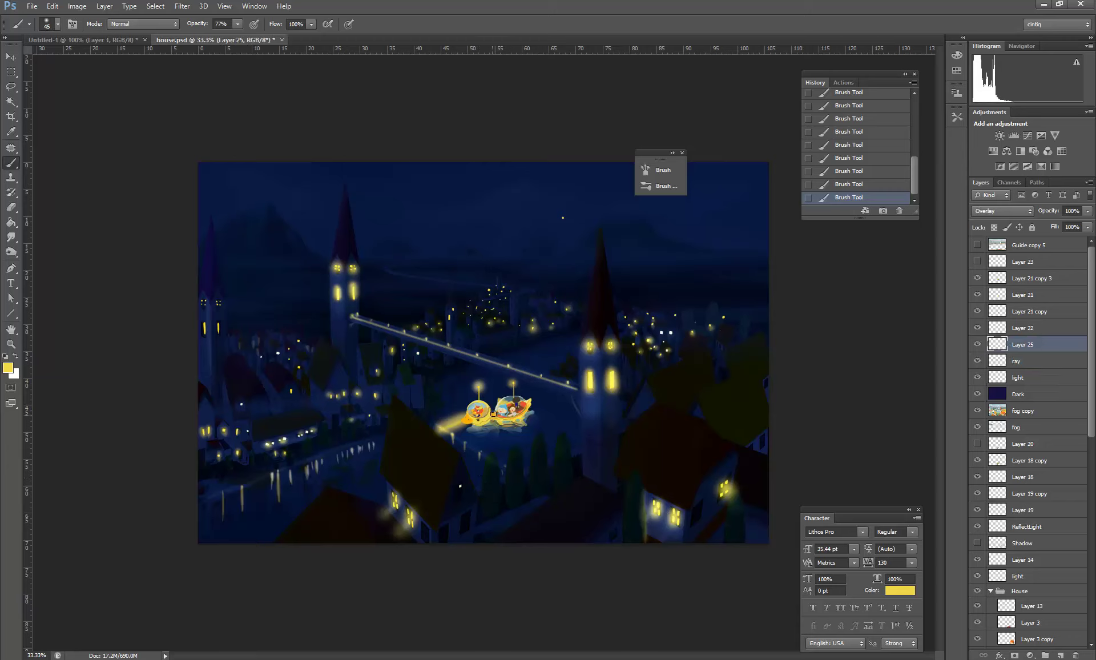
key(ctrl+z)
Step: Sample a gold colour from the ship and paint a soft gold glow at its front
alt+click(419, 353)
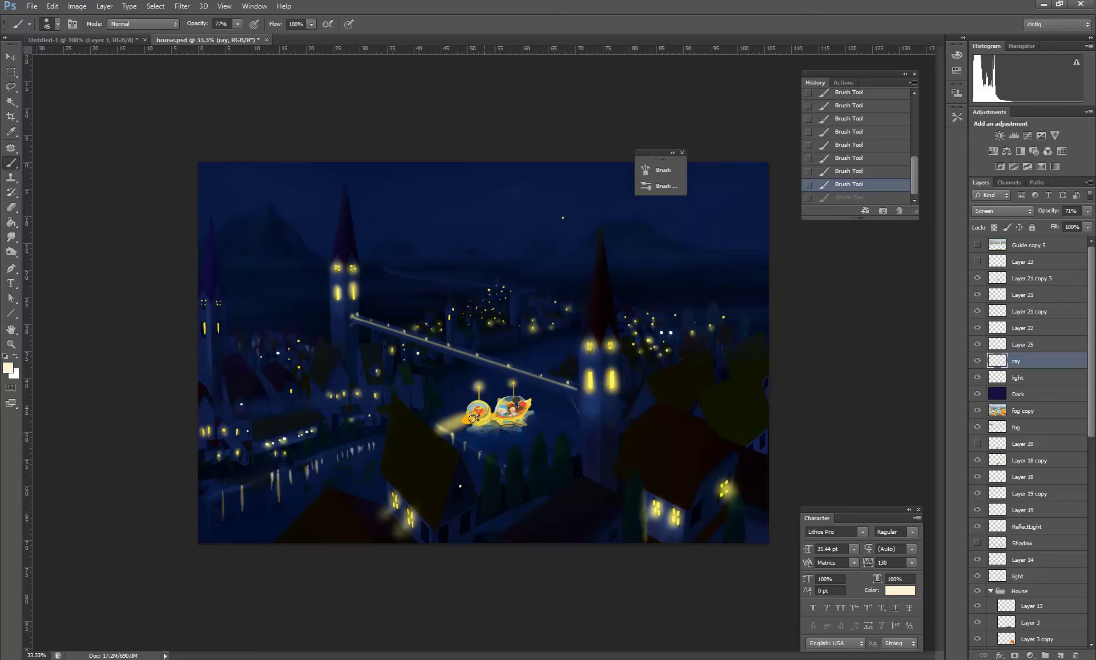
mouse_move(448, 426)
mouse_down()
mouse_move(482, 429)
mouse_move(469, 415)
mouse_up()
key(ctrl+z)
key(ctrl+z)
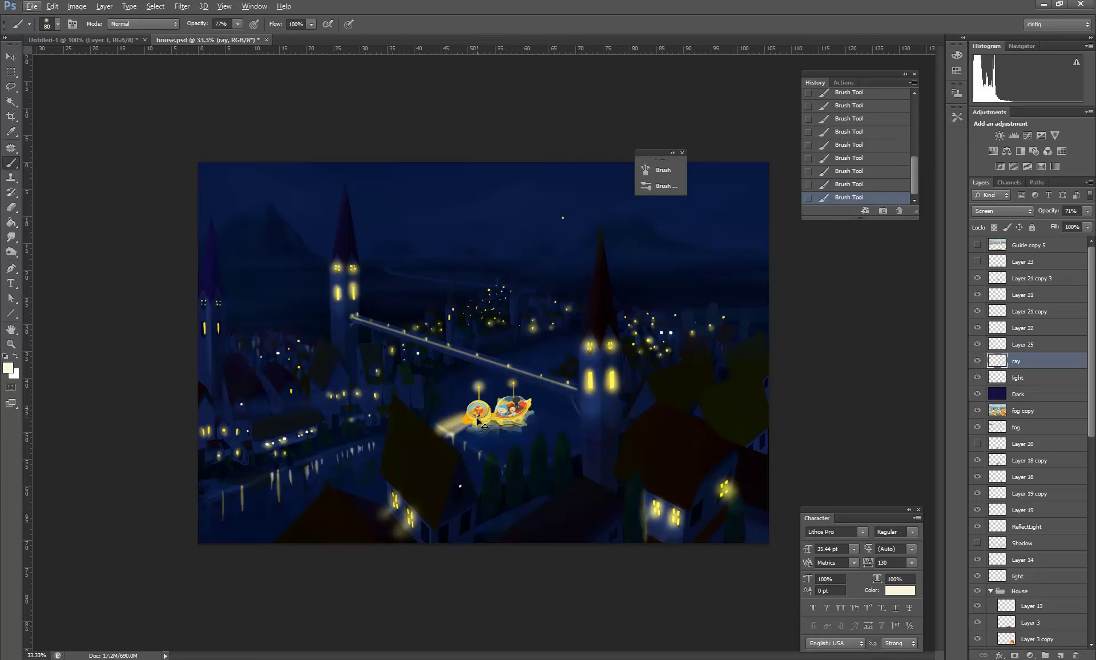
key(ctrl+alt+z)
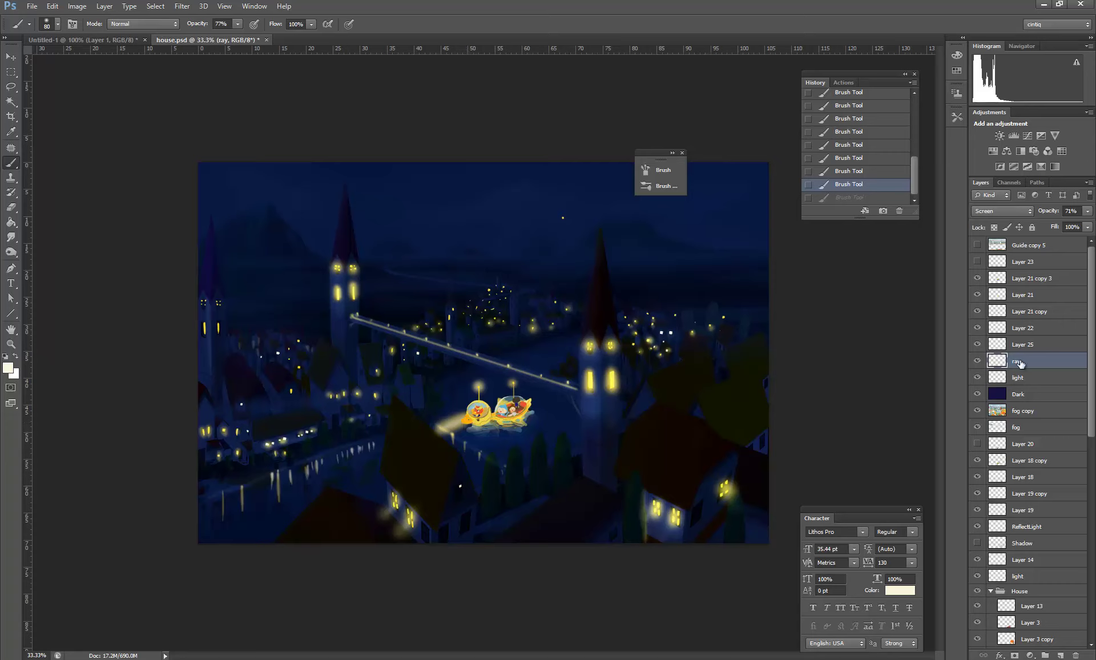
alt+click(485, 413)
drag(478, 422, 480, 420)
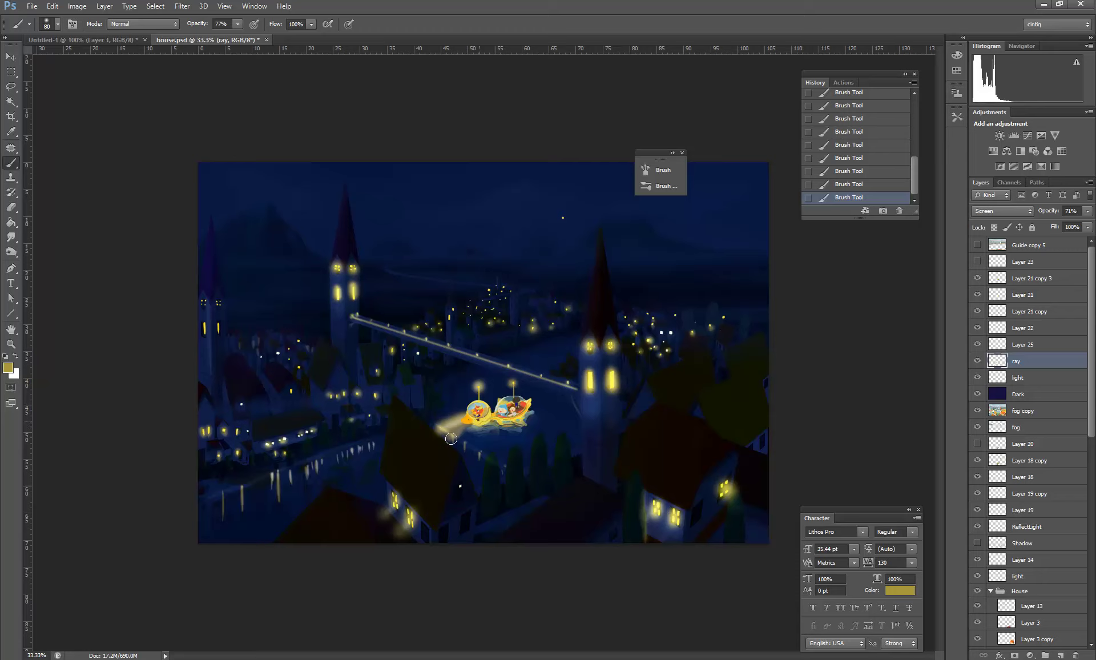
key(ctrl+alt+z)
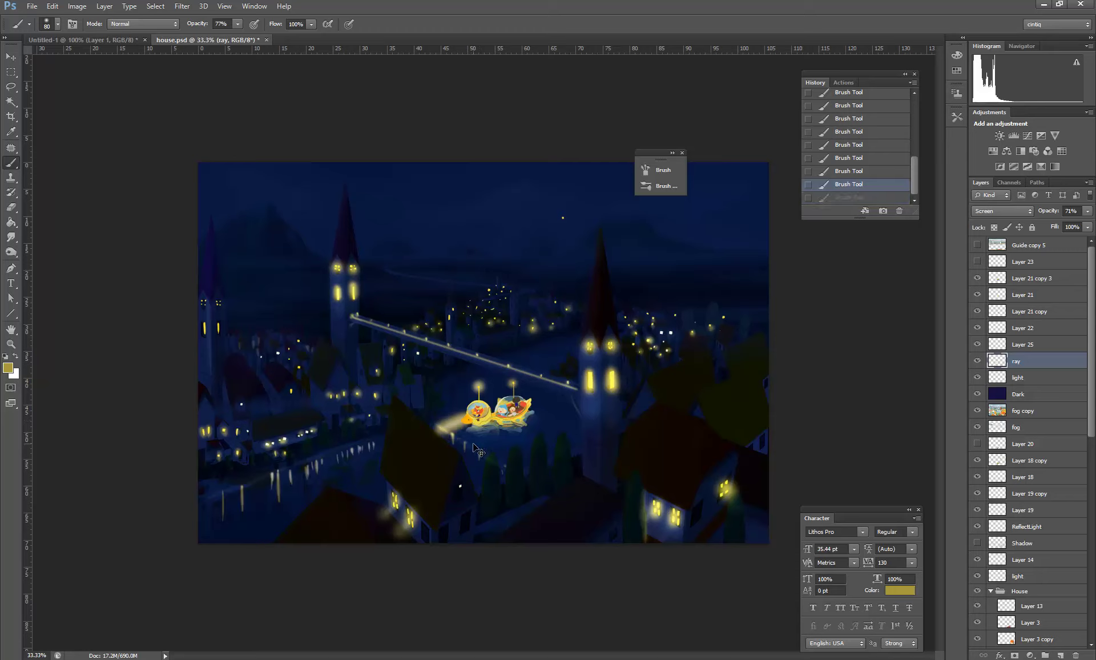
key(ctrl+alt+z)
key(ctrl+alt+z)
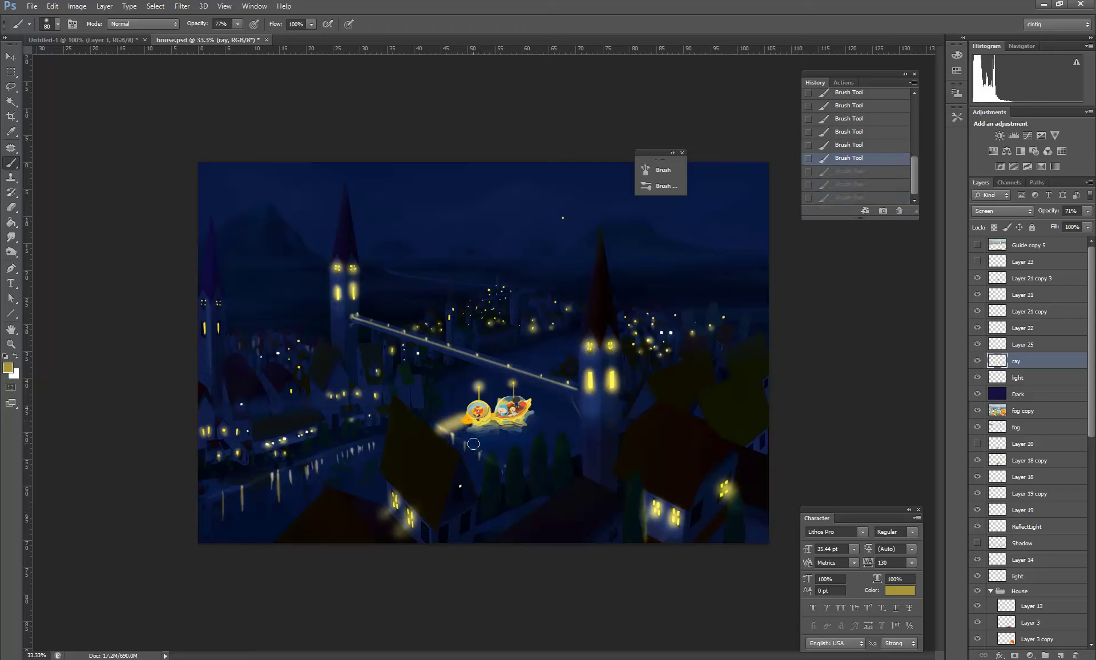
key(ctrl+shift+z)
key(ctrl+shift+z)
key(ctrl+shift+z)
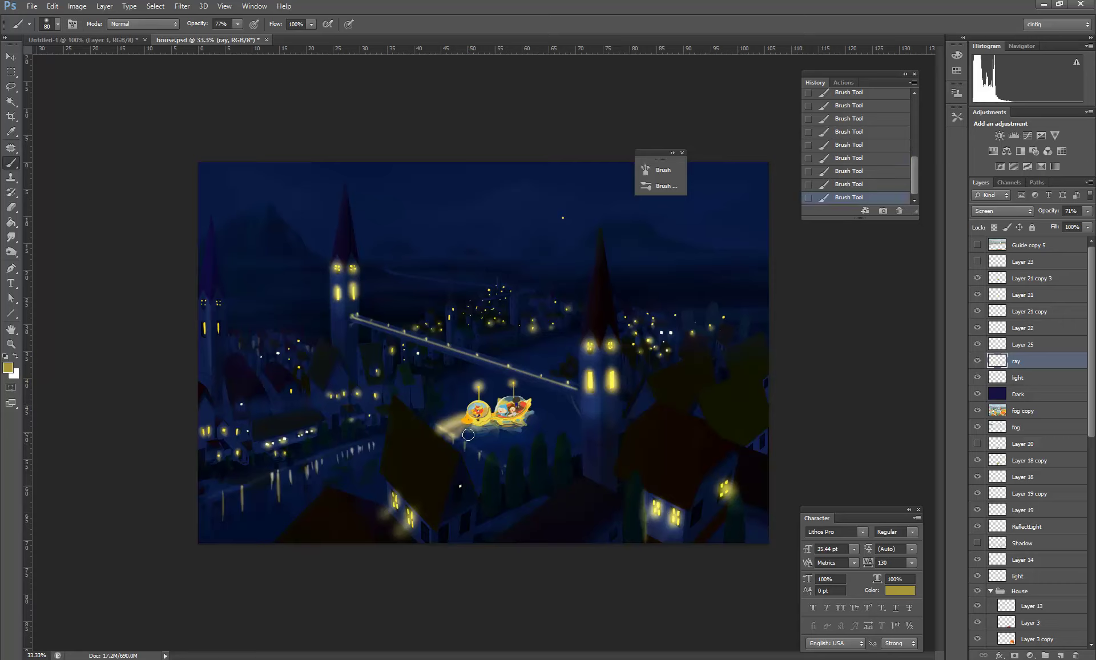
Step: Erase stray glow around the ship with a small eraser using a softer tip
key(e)
key(bracketleft)
key(bracketleft)
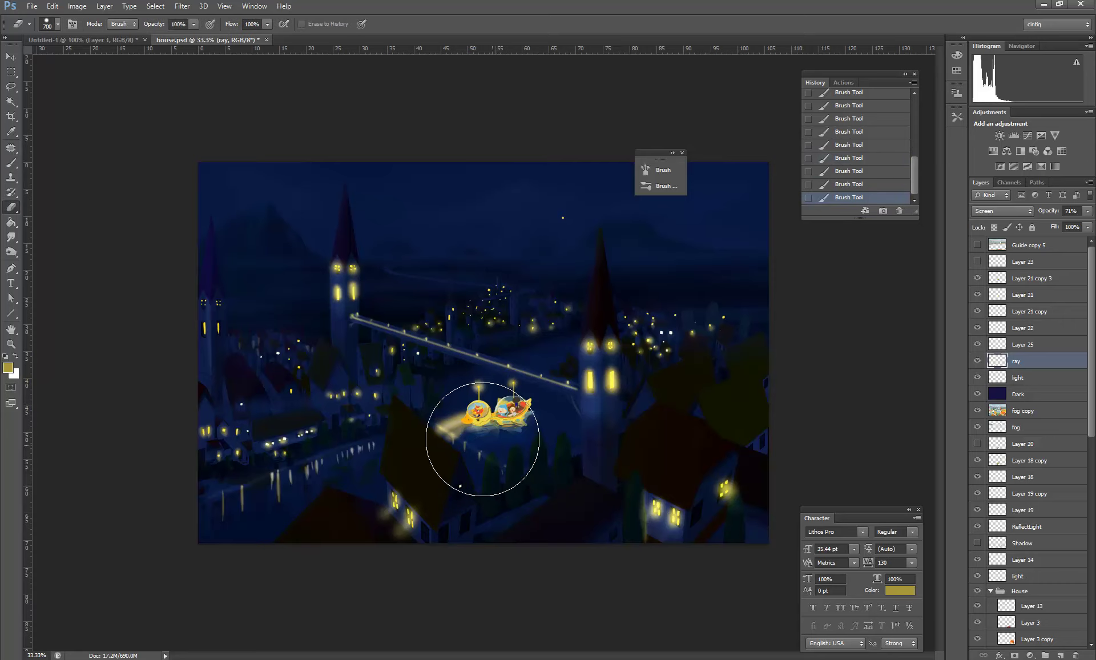
key(bracketleft)
key(bracketleft)
key(bracketleft)
key(bracketleft)
key(bracketleft)
key(bracketleft)
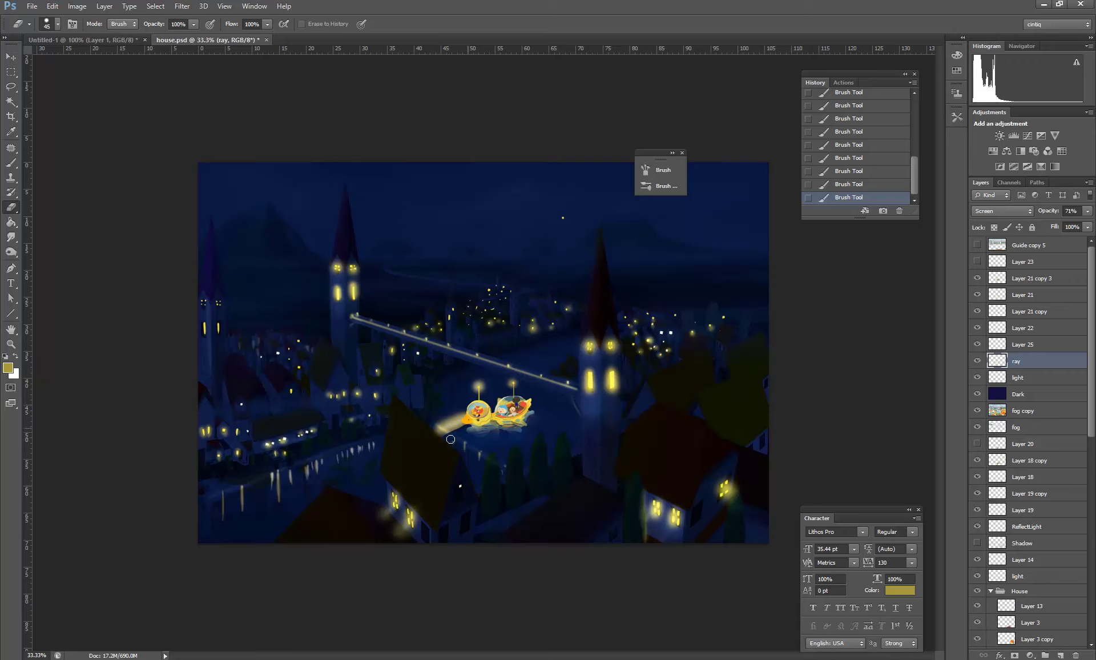
drag(450, 439, 548, 404)
key(ctrl+z)
right_click(575, 416)
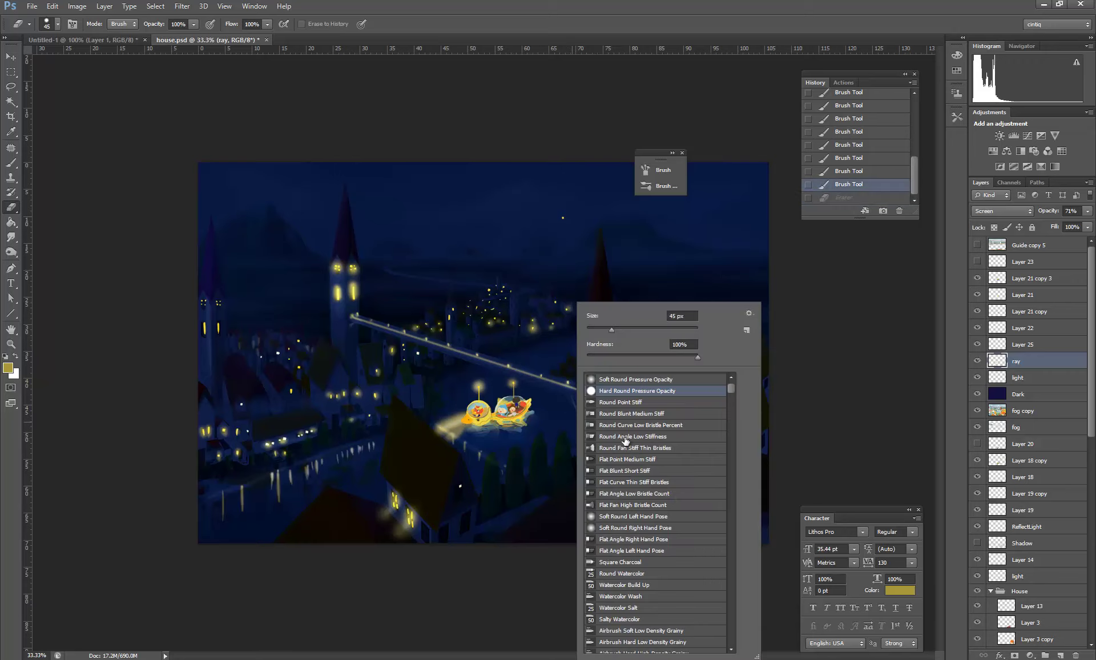
click(631, 379)
click(494, 415)
drag(494, 415, 462, 435)
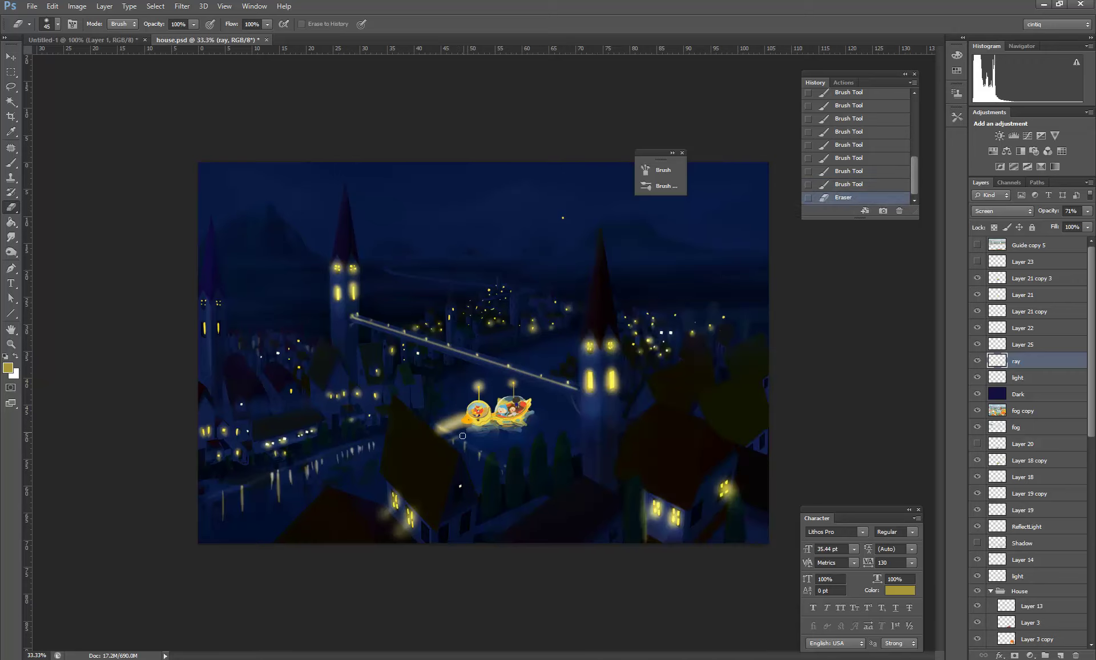
click(459, 440)
Step: Sample the dark night colour beside the ship and paint over leftover glow
key(b)
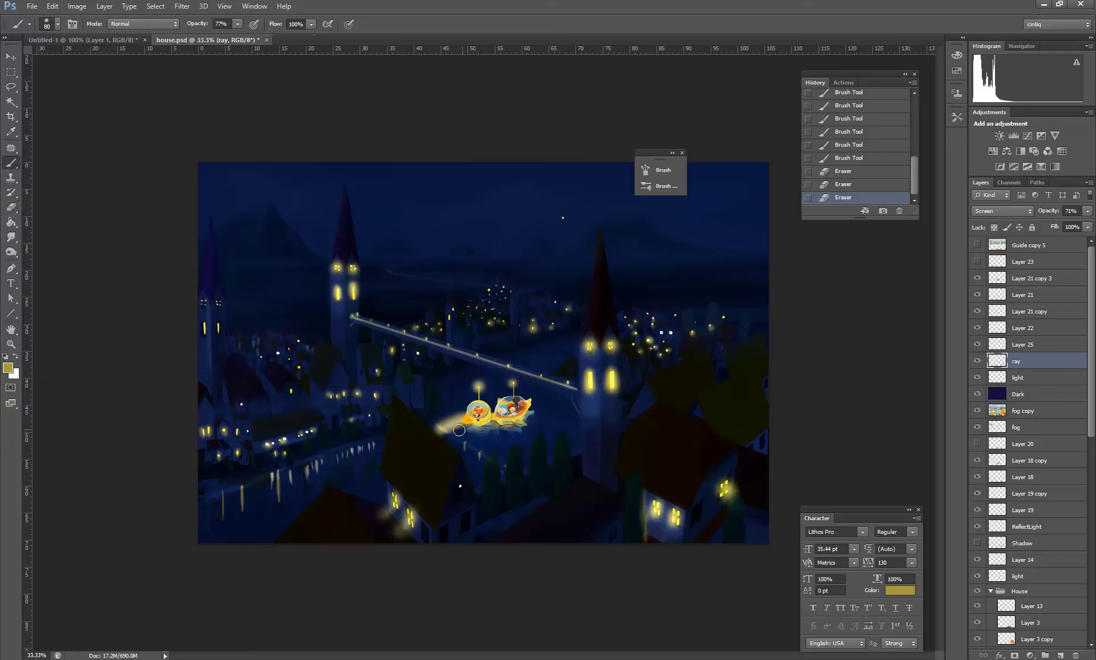
alt+click(469, 426)
key(bracketleft)
key(bracketleft)
click(473, 426)
mouse_move(449, 442)
mouse_down()
mouse_move(479, 443)
mouse_move(466, 490)
mouse_up()
Step: Erase the excess glow left of the ship with a slightly larger eraser
key(e)
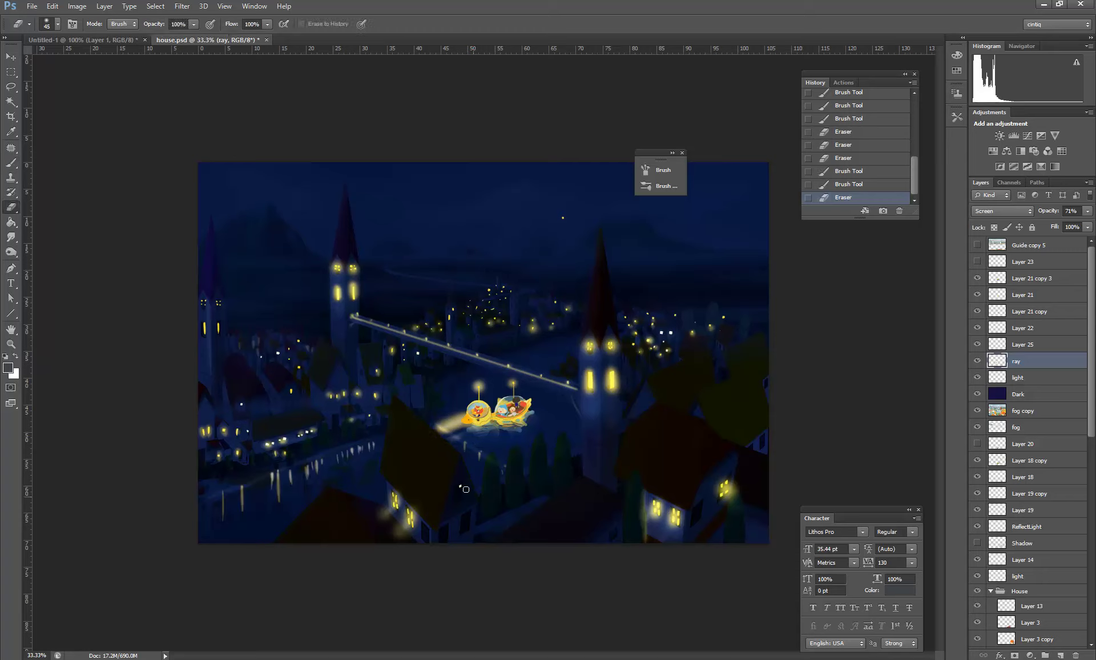
key(ctrl+z)
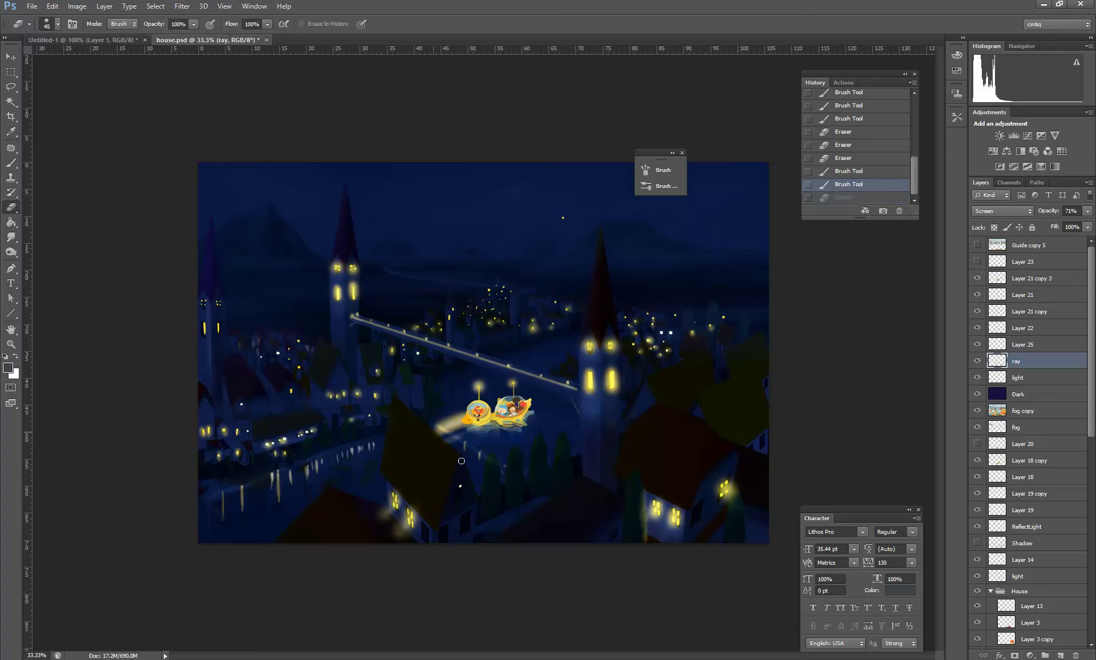
key(ctrl+z)
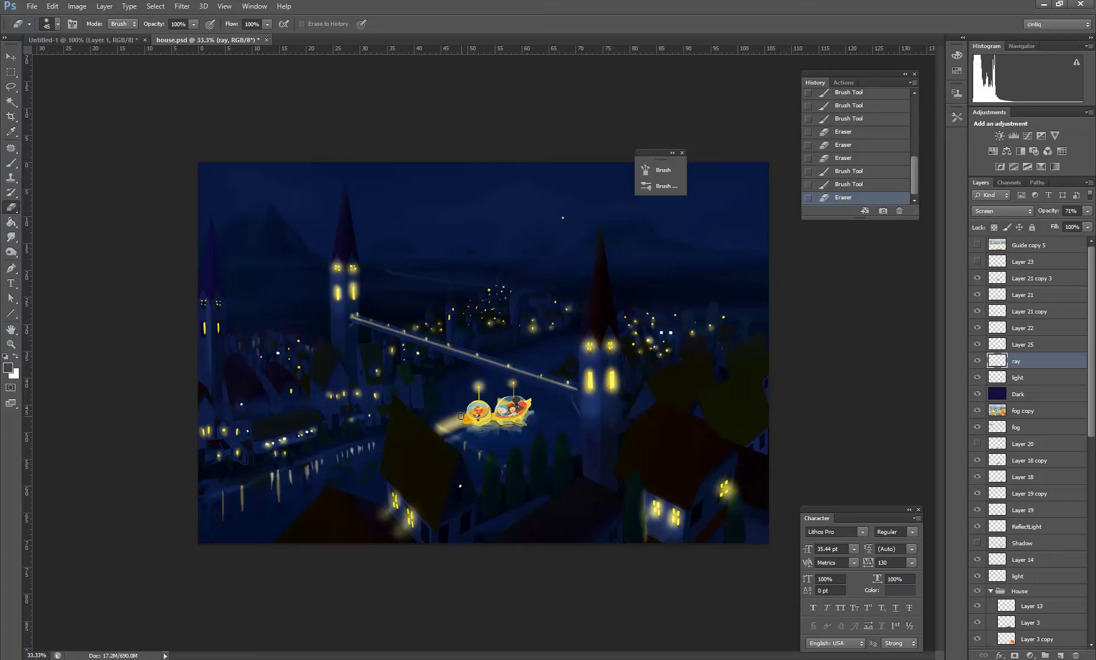
key(bracketright)
mouse_move(464, 411)
mouse_down()
mouse_move(436, 420)
mouse_move(475, 413)
mouse_up()
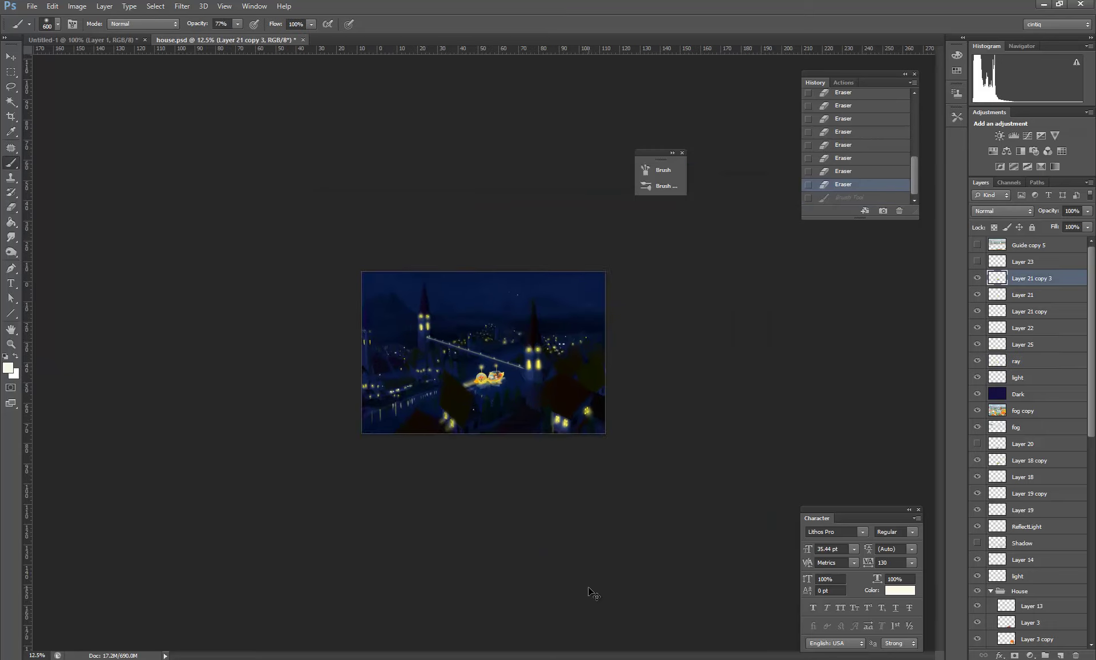
Step: Zoom in, select Layer 25 and set the foreground colour to near-white fcfcf8
key(ctrl+plus)
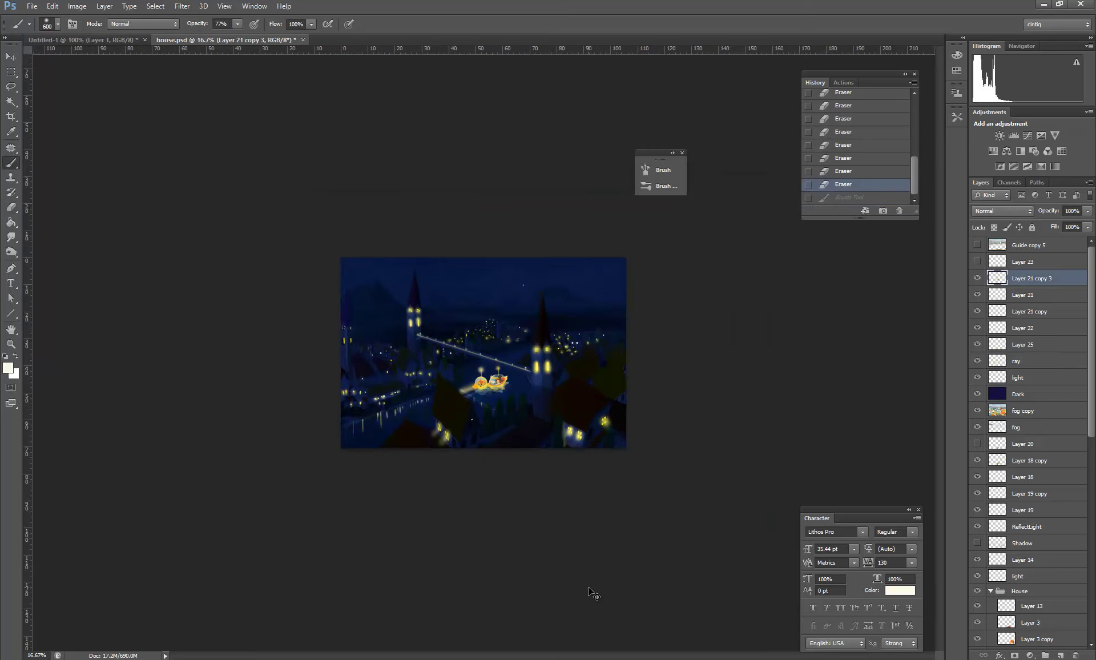
key(ctrl+plus)
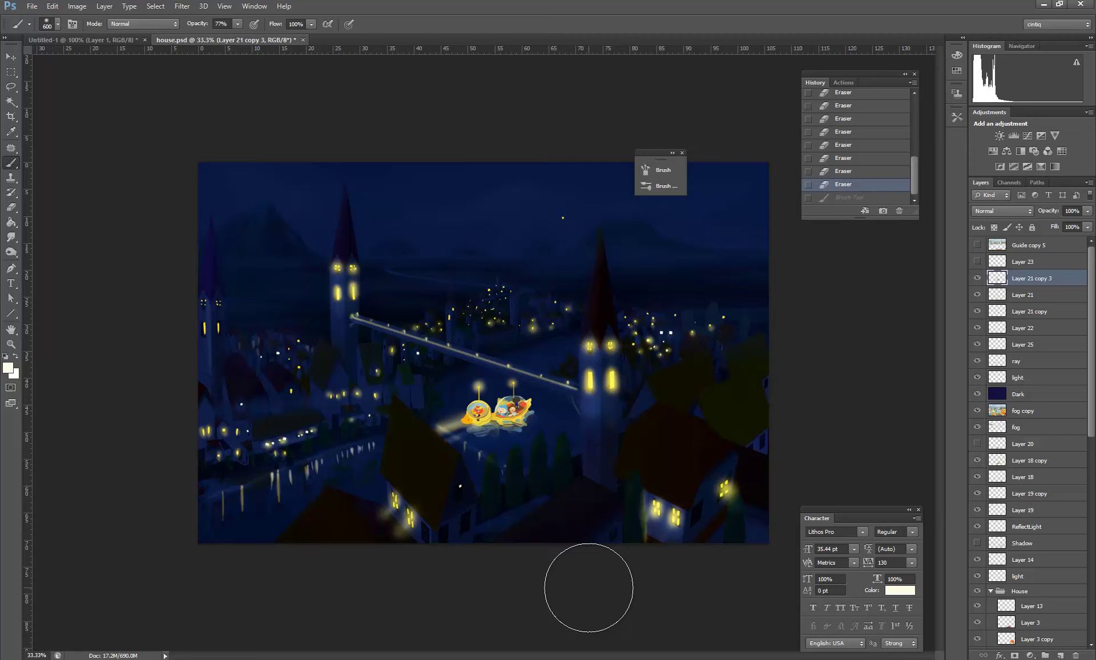
key(bracketleft)
key(bracketleft)
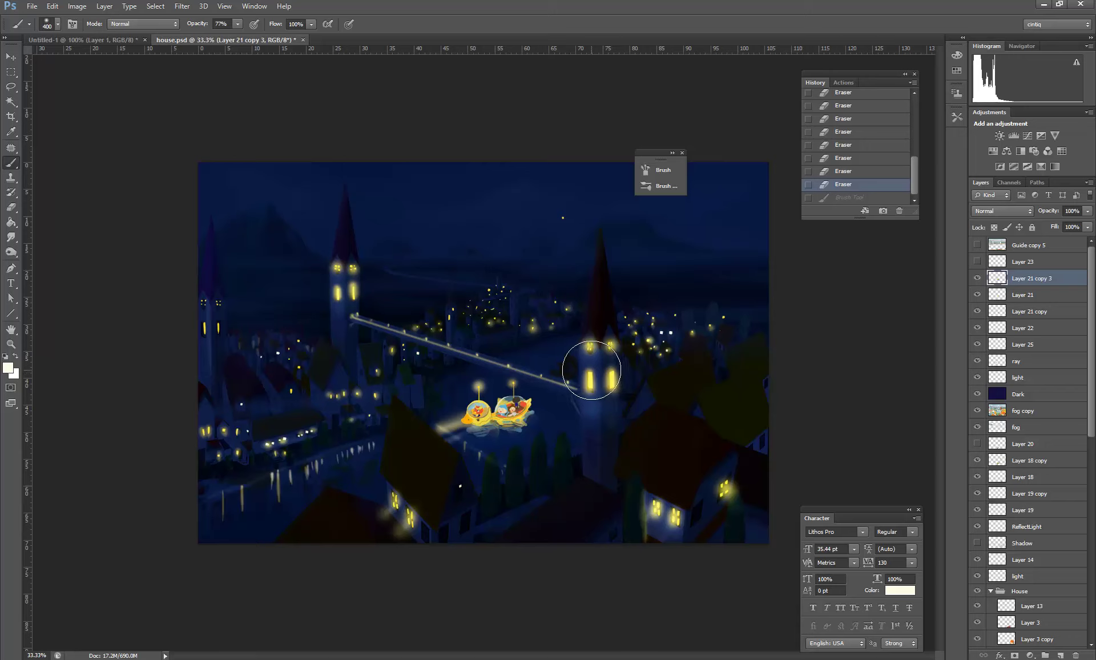
click(1016, 366)
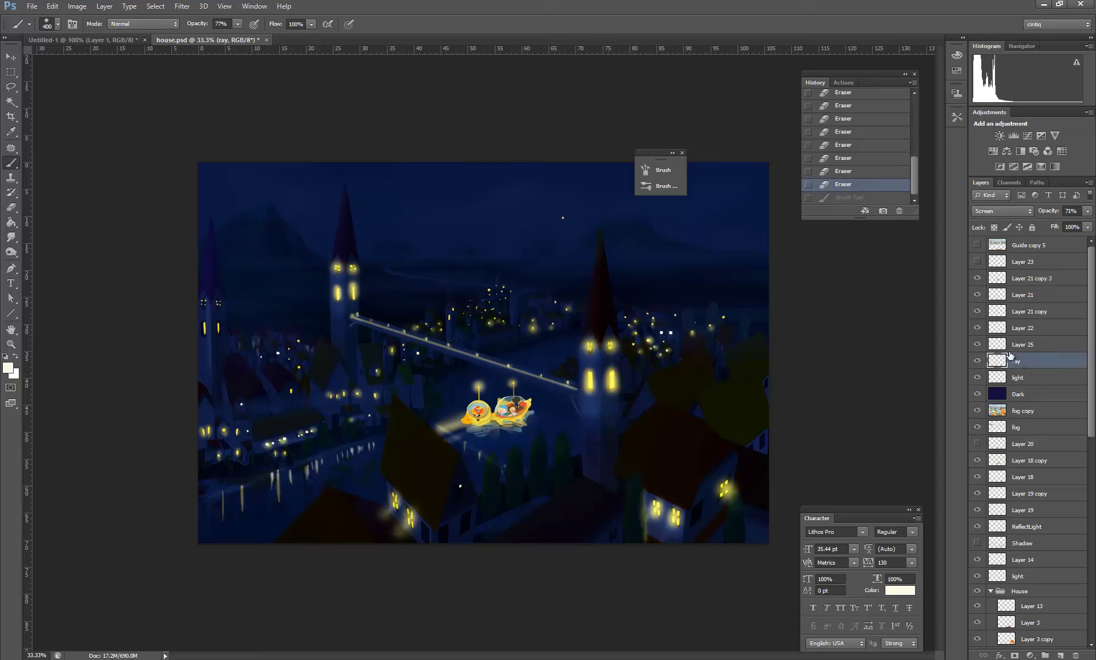
click(1020, 347)
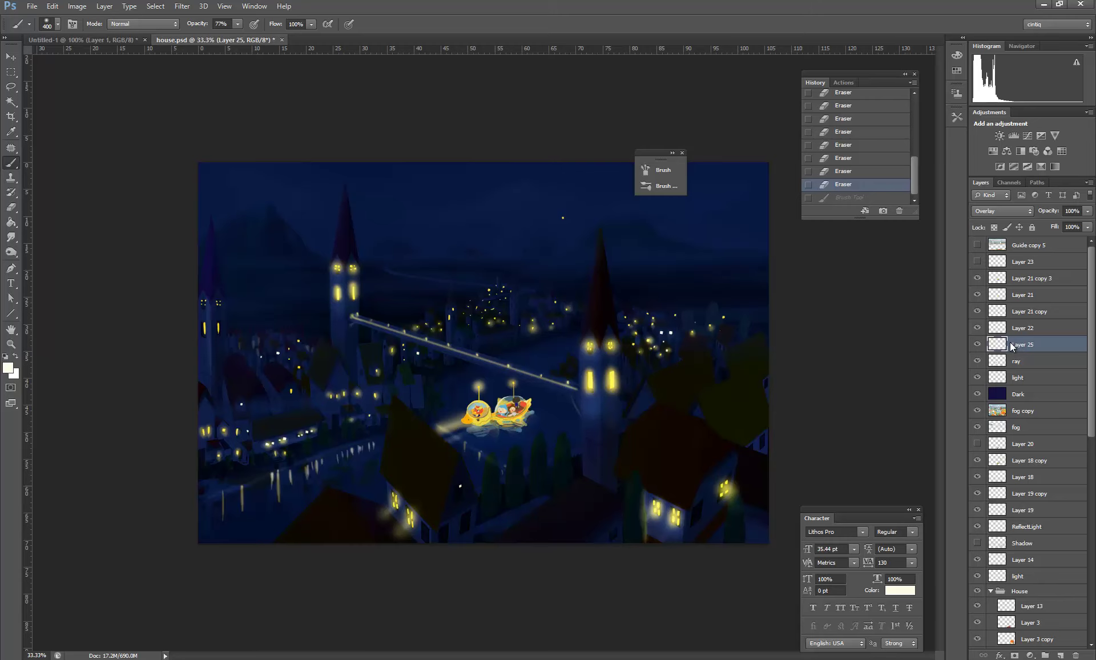
click(8, 368)
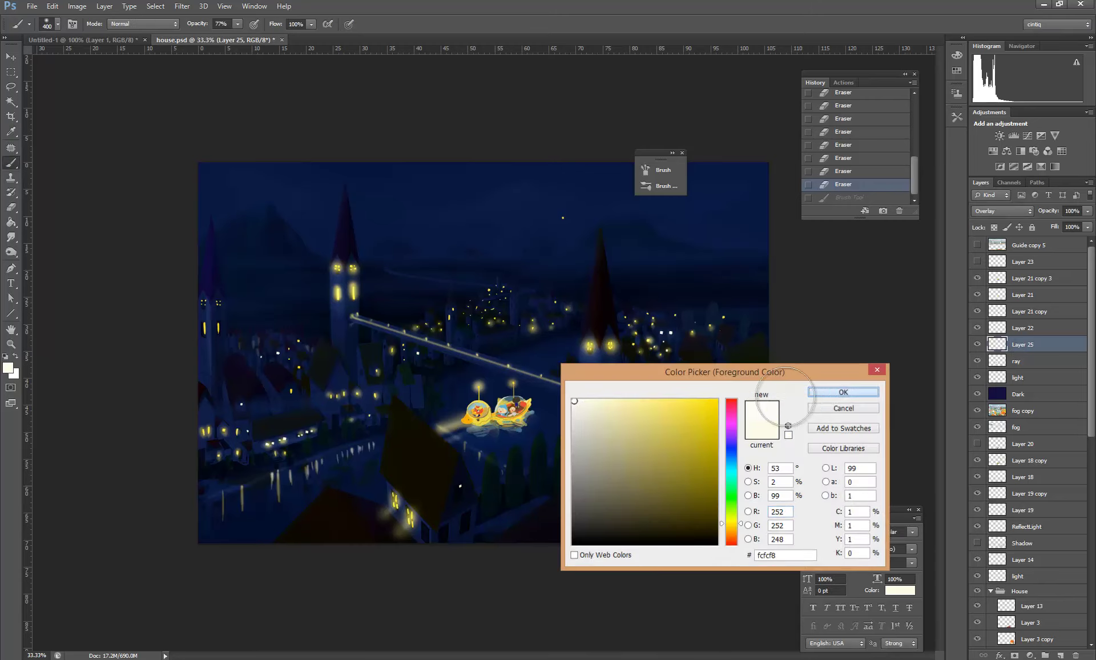
key(Return)
key(bracketleft)
key(bracketleft)
Step: Paint near-white light over the right tower and the lower-right house wall and roof
drag(599, 348, 600, 422)
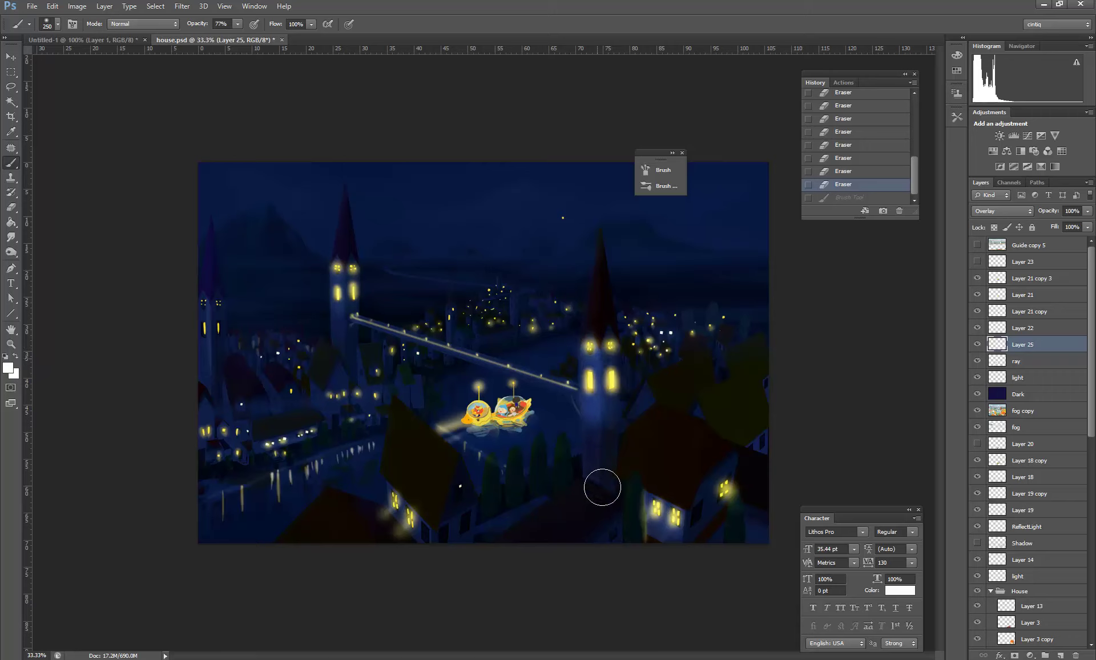
drag(608, 507, 605, 539)
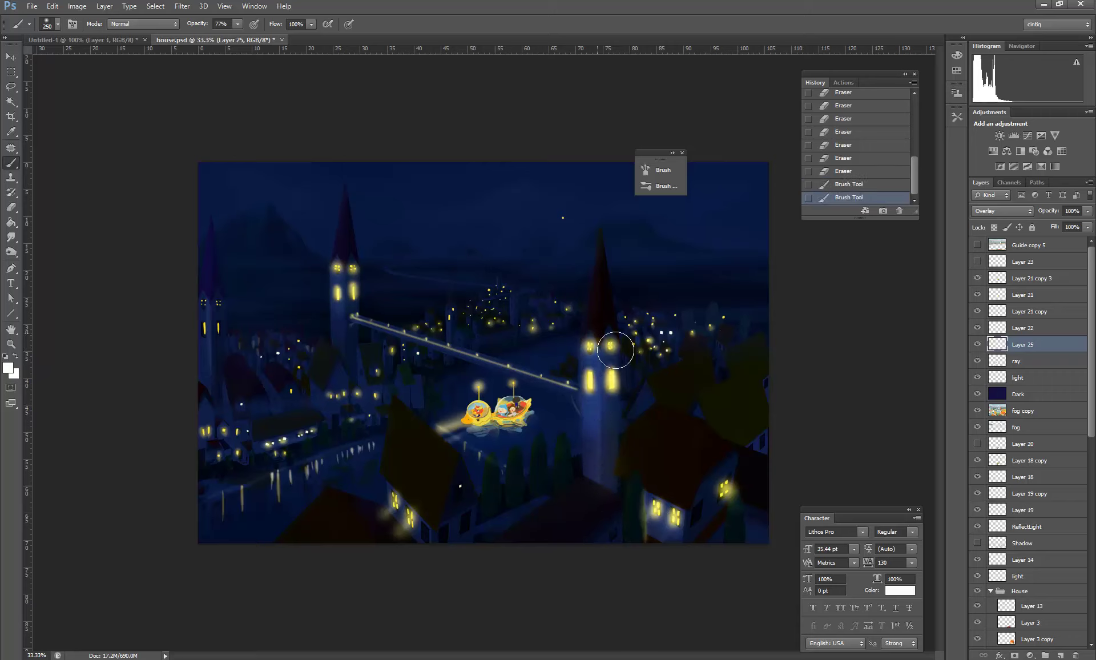
drag(615, 350, 588, 380)
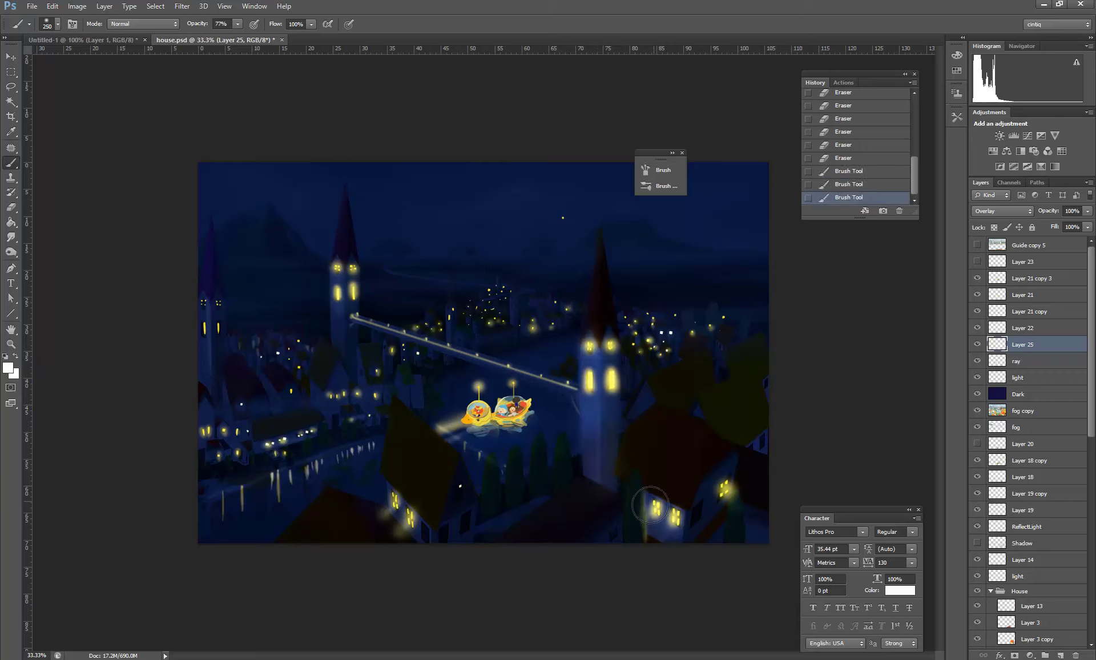
drag(649, 504, 686, 502)
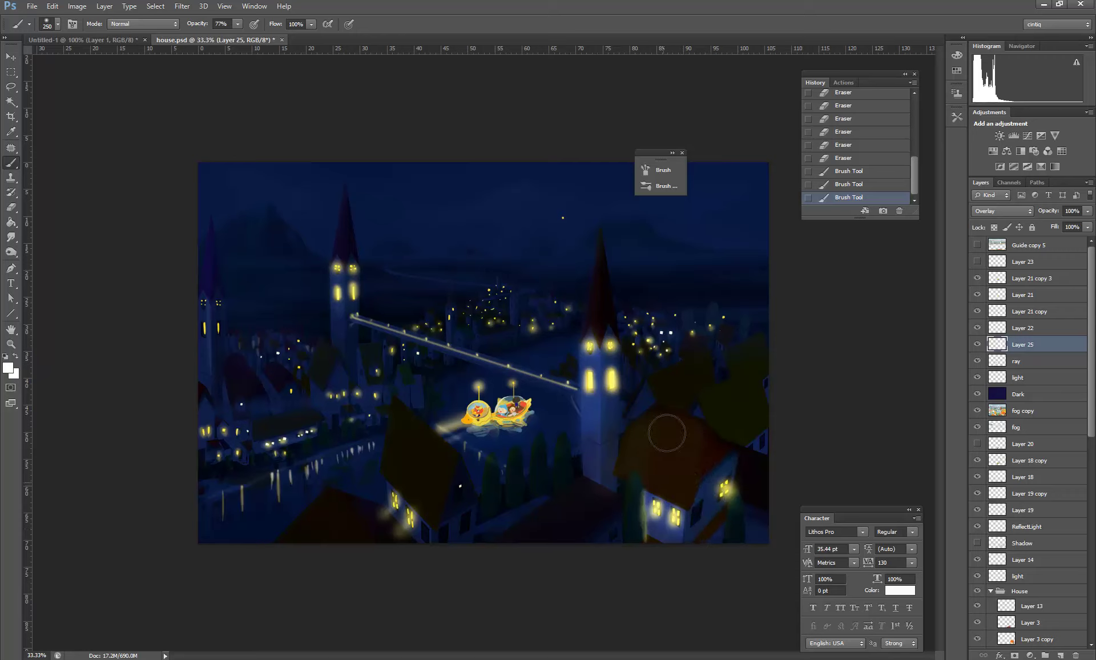
drag(667, 433, 633, 436)
Step: Brighten the foreground roofs, left houses and right-hand house wall with a larger brush
key(bracketright)
key(bracketright)
key(bracketright)
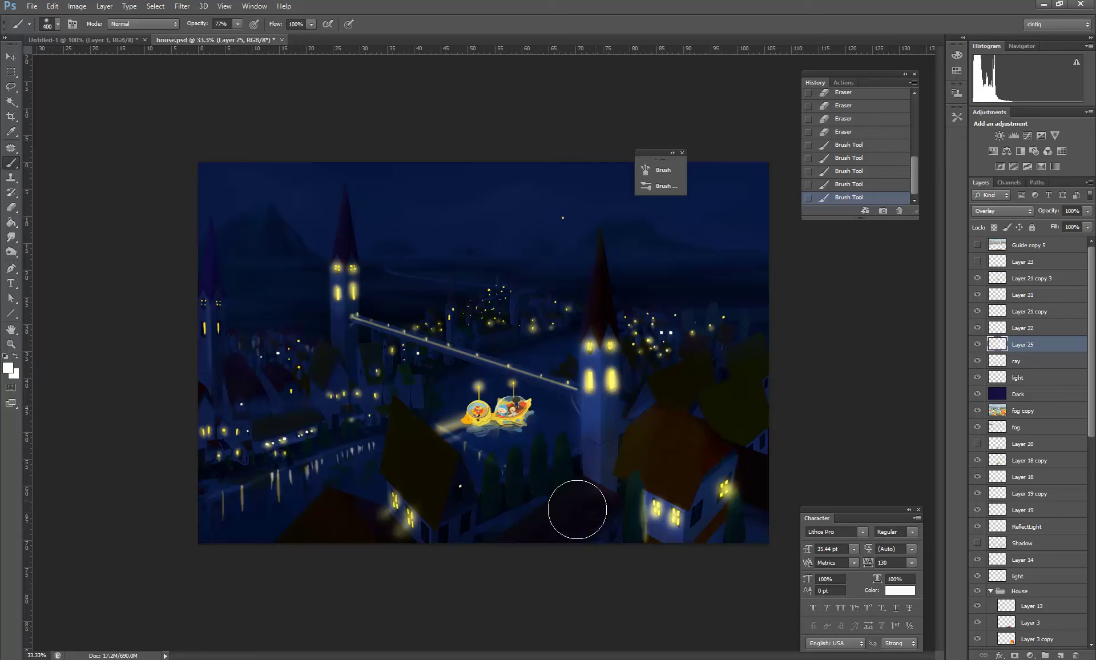
drag(576, 509, 577, 504)
click(548, 538)
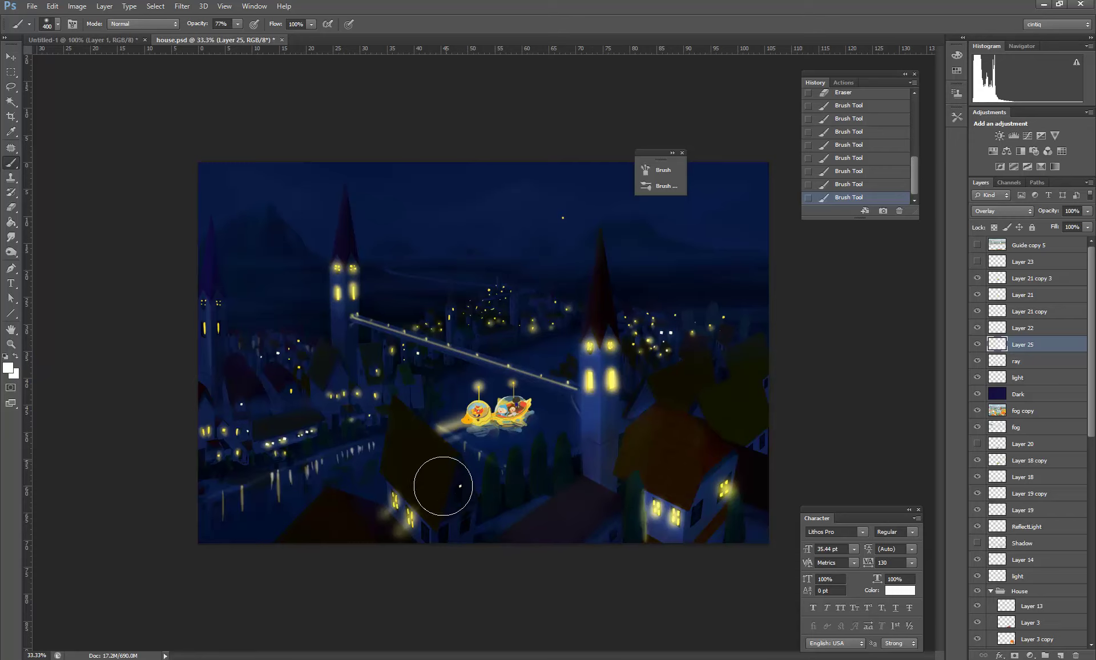
drag(443, 486, 421, 441)
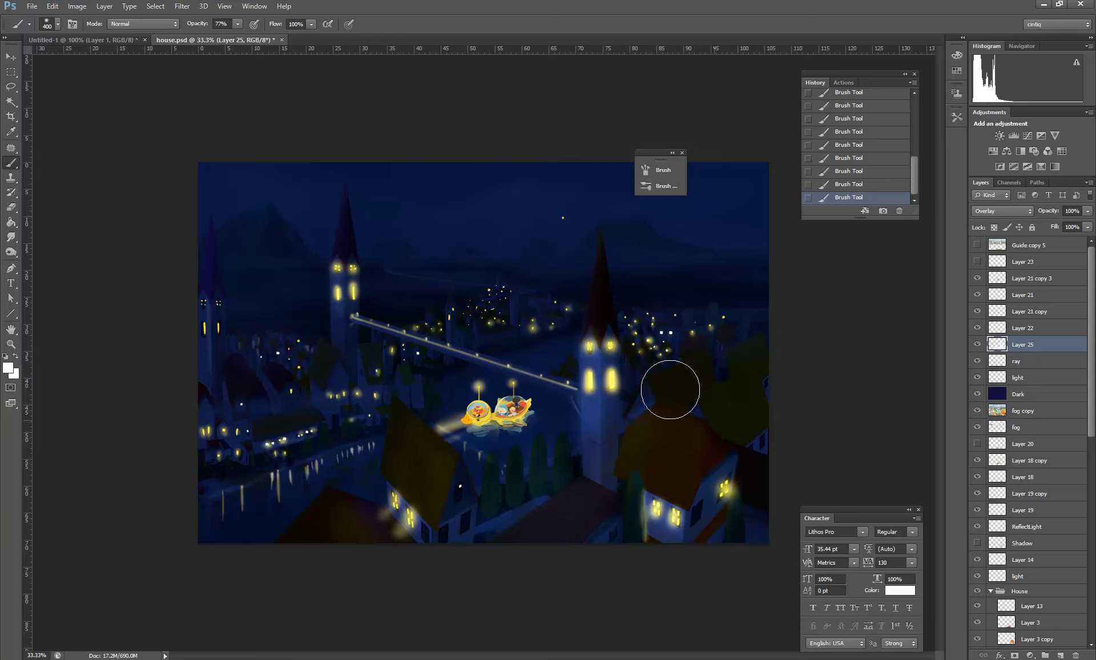
drag(668, 384, 754, 374)
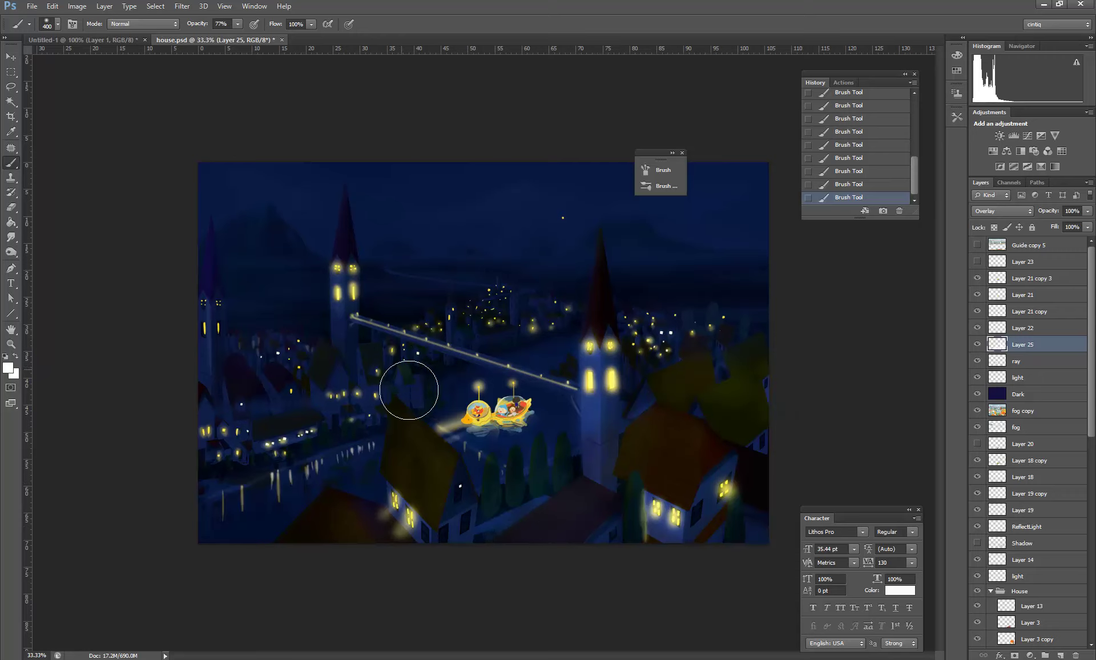
mouse_move(368, 370)
mouse_down()
mouse_move(328, 370)
mouse_move(269, 440)
mouse_move(392, 440)
mouse_move(276, 441)
mouse_move(421, 375)
mouse_move(225, 462)
mouse_move(233, 530)
mouse_move(281, 497)
mouse_move(404, 449)
mouse_move(146, 558)
mouse_move(632, 504)
mouse_move(600, 395)
mouse_up()
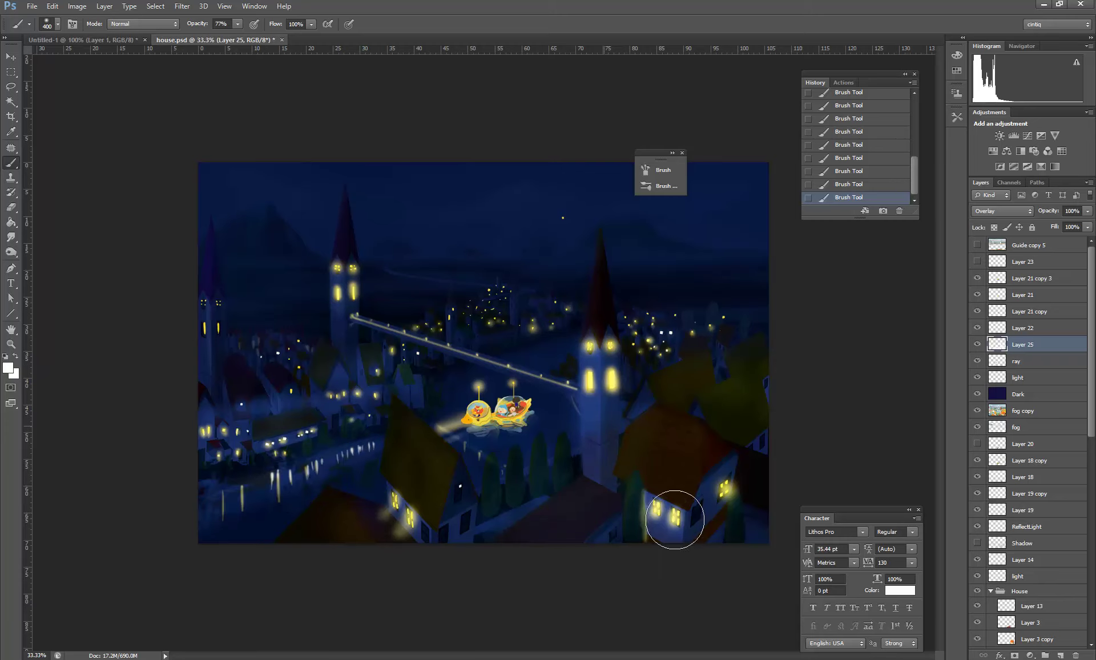
drag(666, 423, 755, 473)
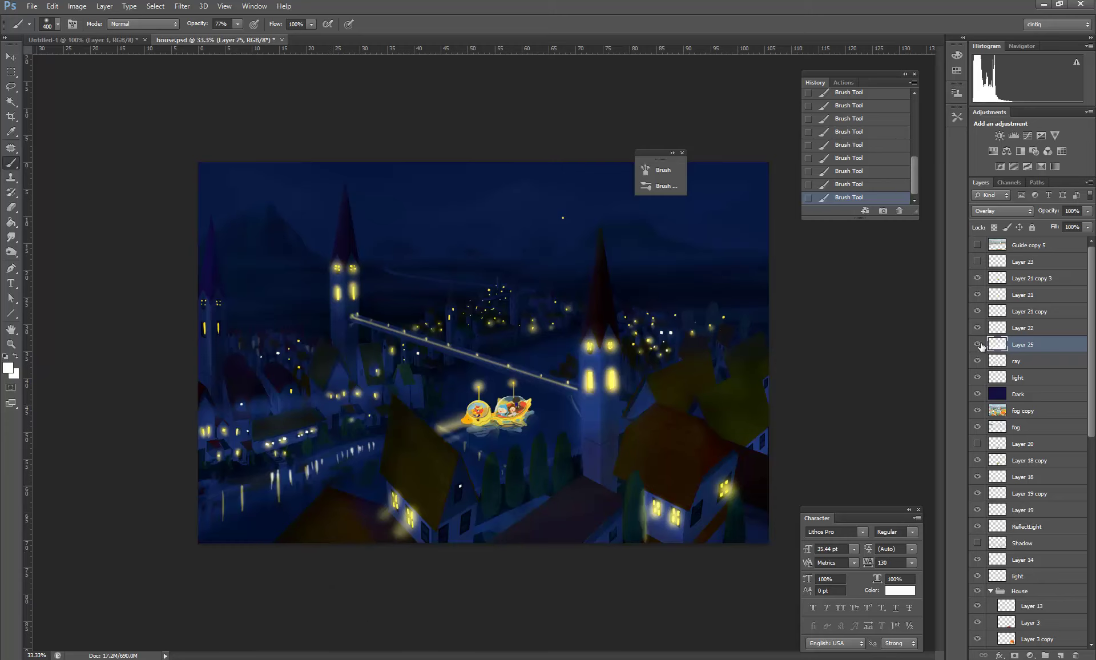
Step: Toggle Layer 25 off and on to compare, then show and select the ray layer
click(978, 344)
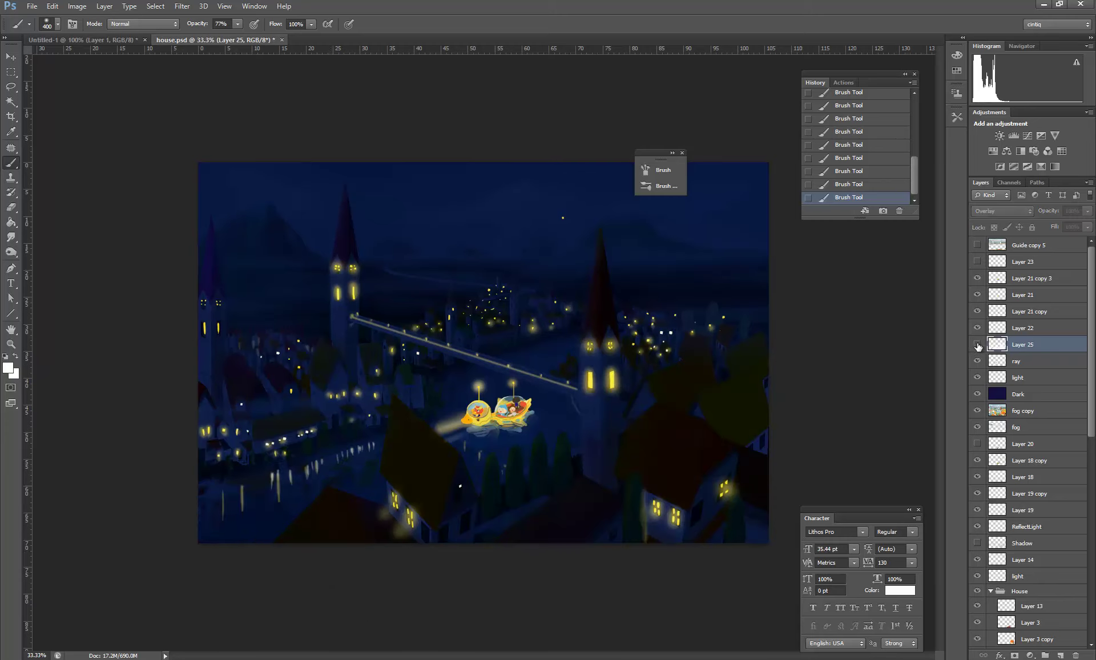
click(977, 345)
click(977, 346)
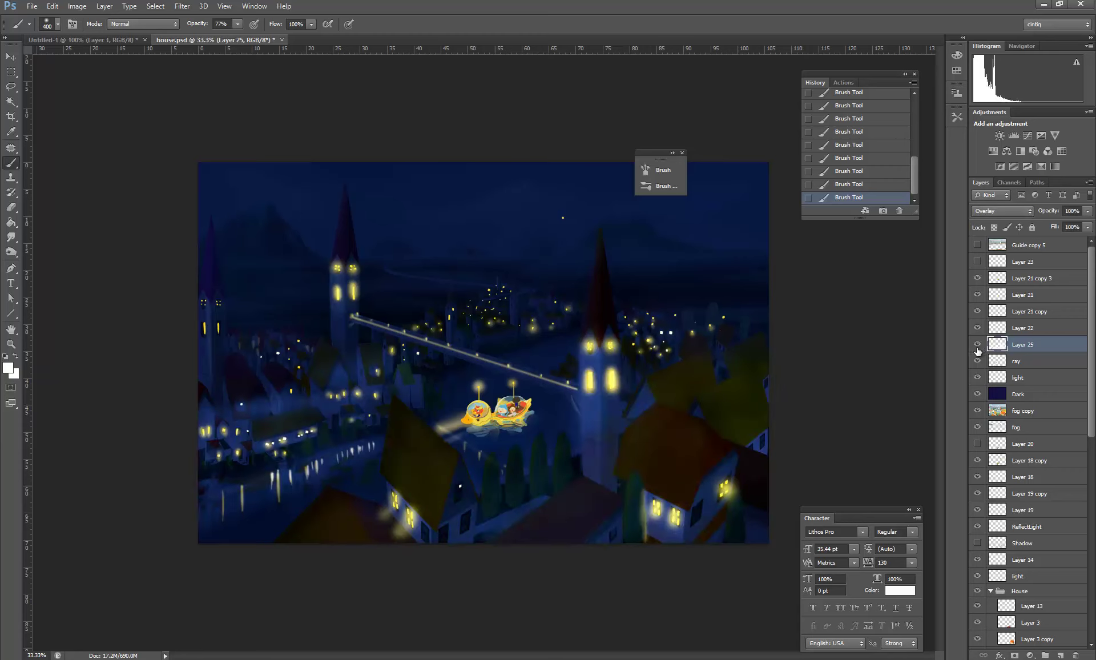
click(977, 362)
click(1015, 362)
Step: Erase ray glow near the lower-left house with a larger eraser, then zoom out to compare
key(e)
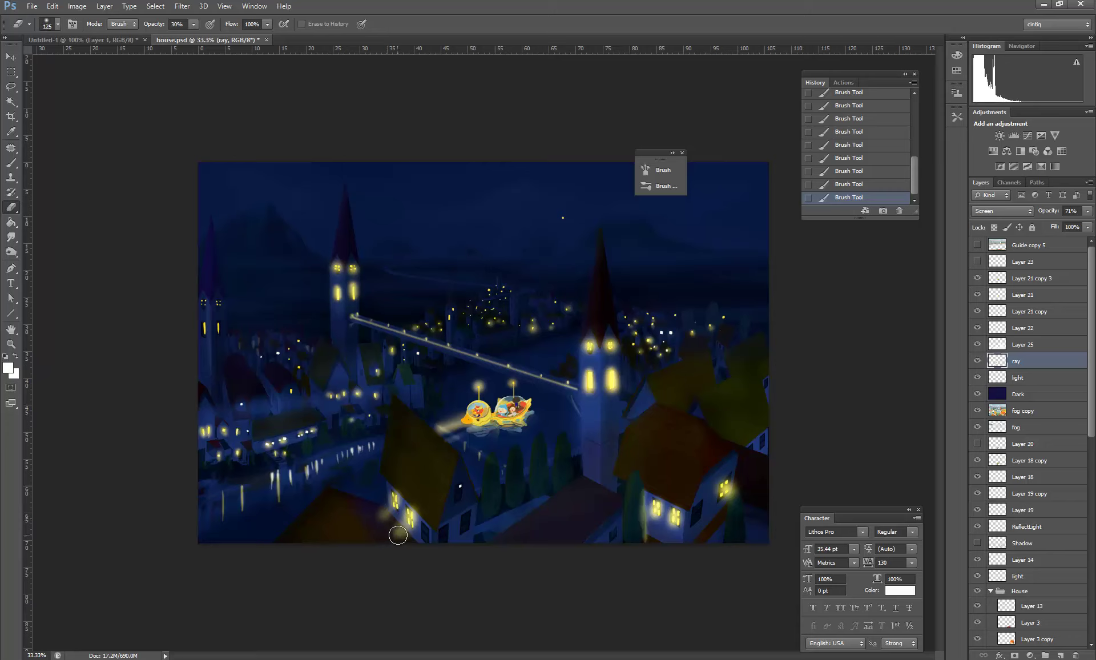
key(bracketright)
key(bracketright)
mouse_move(398, 535)
mouse_down()
mouse_move(404, 555)
mouse_move(375, 518)
mouse_move(394, 539)
mouse_up()
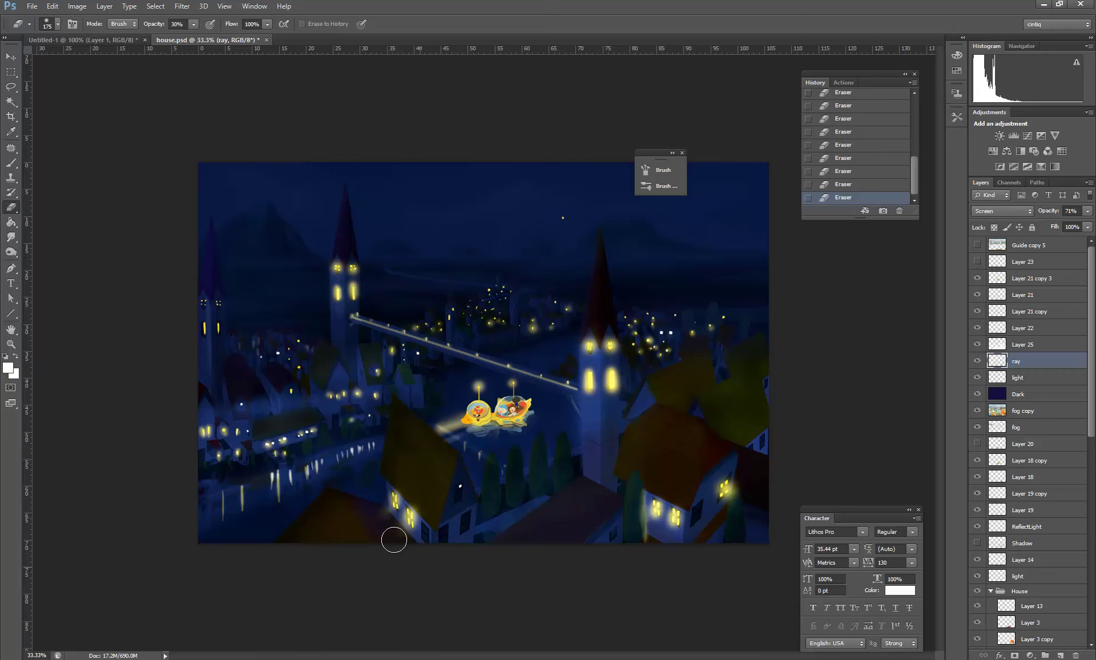
key(ctrl+minus)
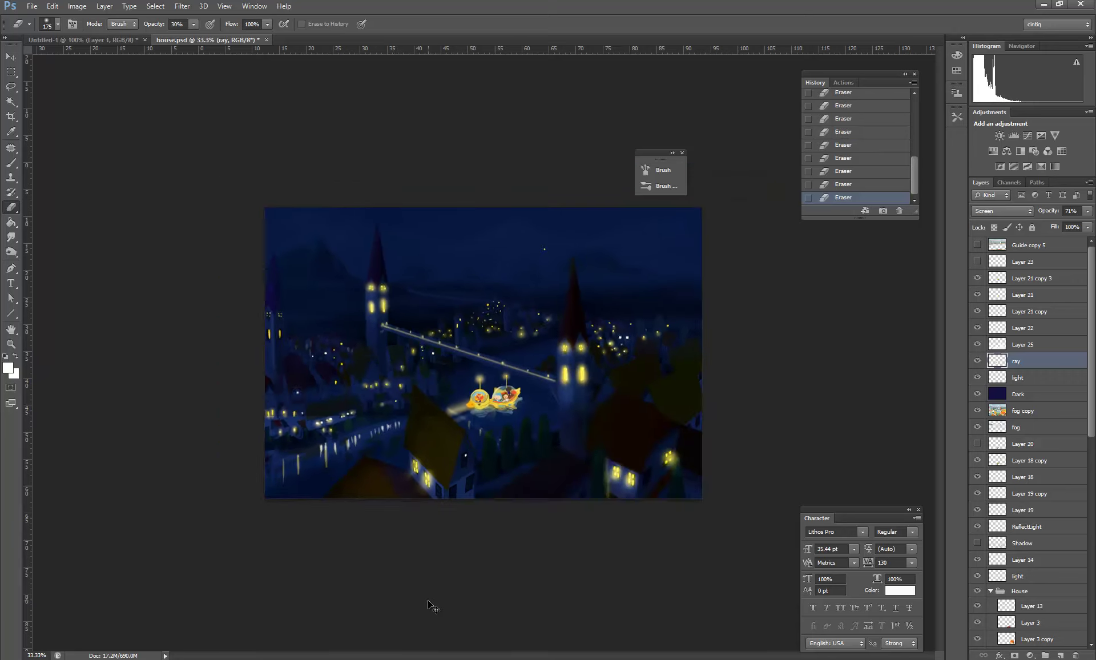
key(ctrl+minus)
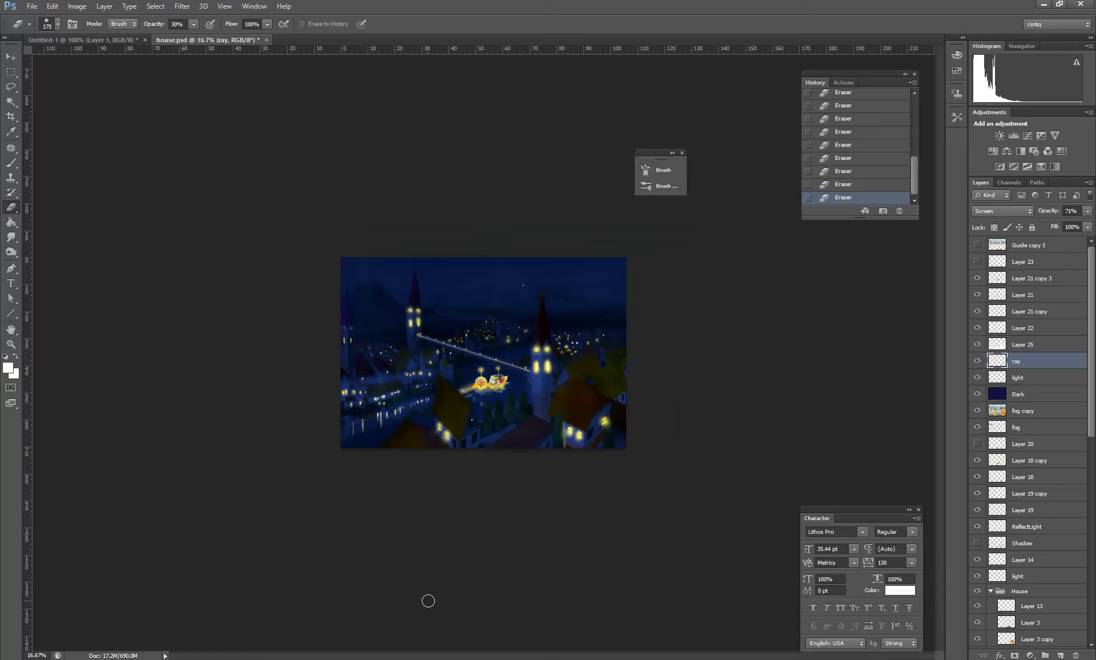
click(976, 345)
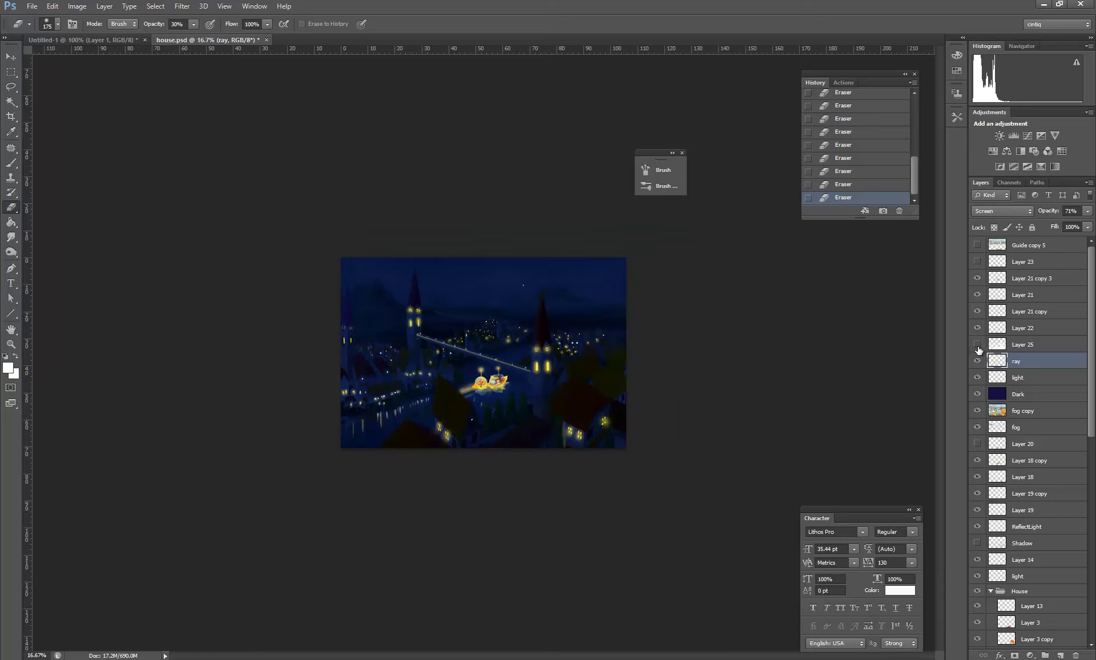
Step: Re-show and select Layer 25, then try a tan window-glow stroke on the tower and undo it
click(976, 345)
click(977, 345)
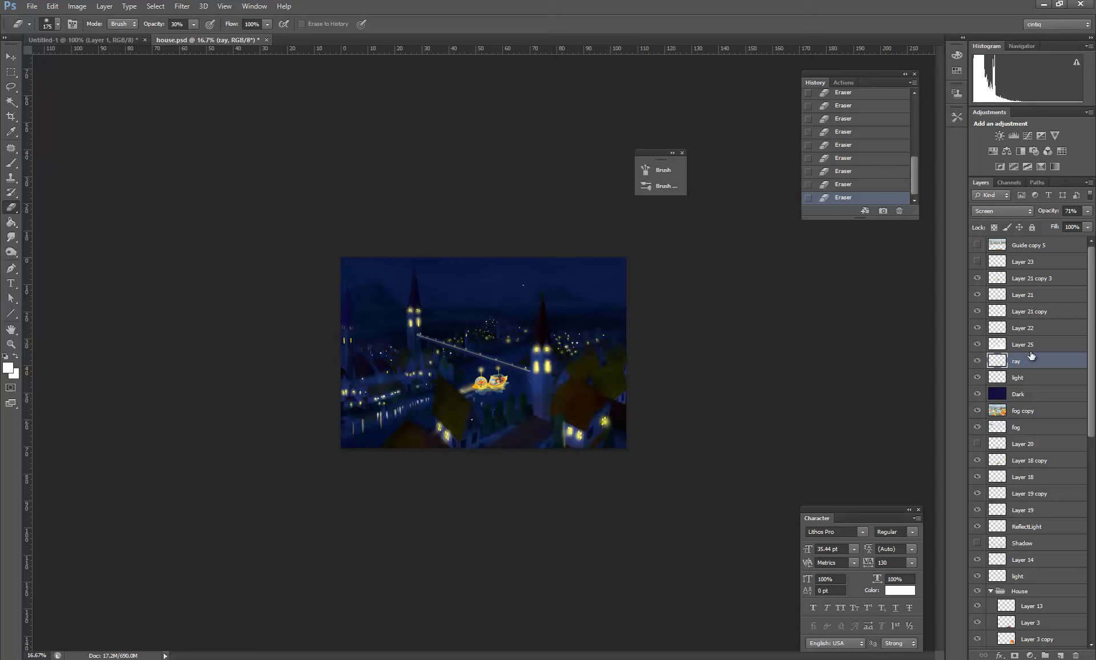
click(1023, 344)
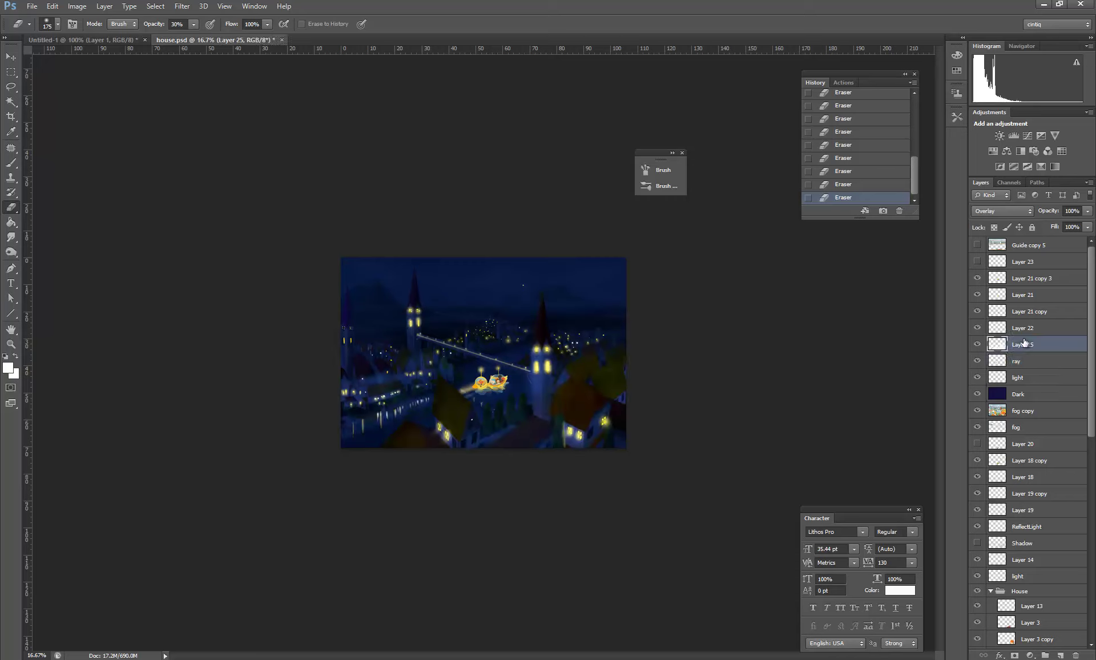
key(b)
alt+click(543, 366)
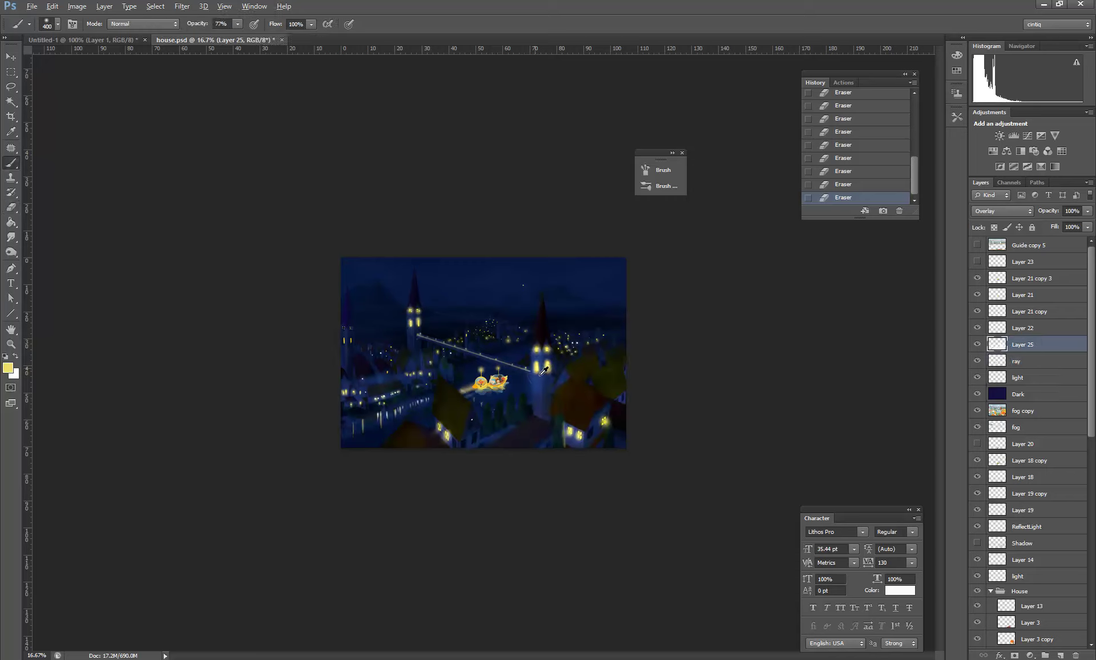
click(541, 417)
key(ctrl+z)
Step: Adjust the colour settings and test a bright stroke down the tower, then undo it
key(alt+bracketleft)
key(i)
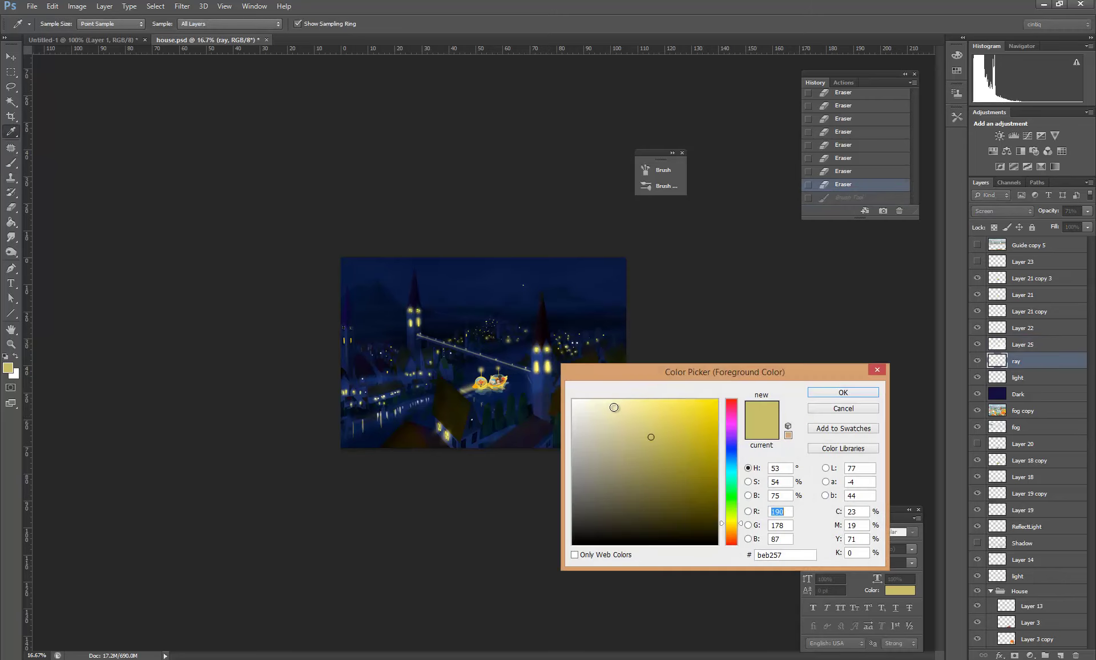
click(842, 393)
key(b)
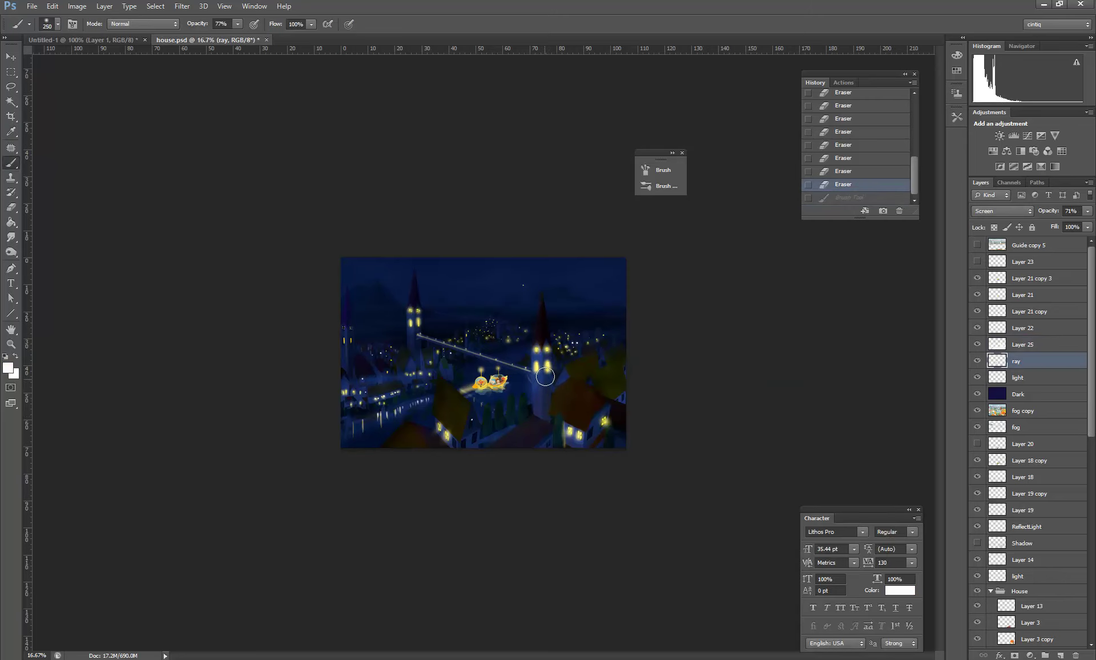
drag(545, 376, 545, 441)
key(ctrl+z)
Step: Rename Layer 25 to 'Overlay', paint more tower glow, and set the ray opacity to 95%
click(1011, 345)
double_click(1020, 345)
text(Overlay)
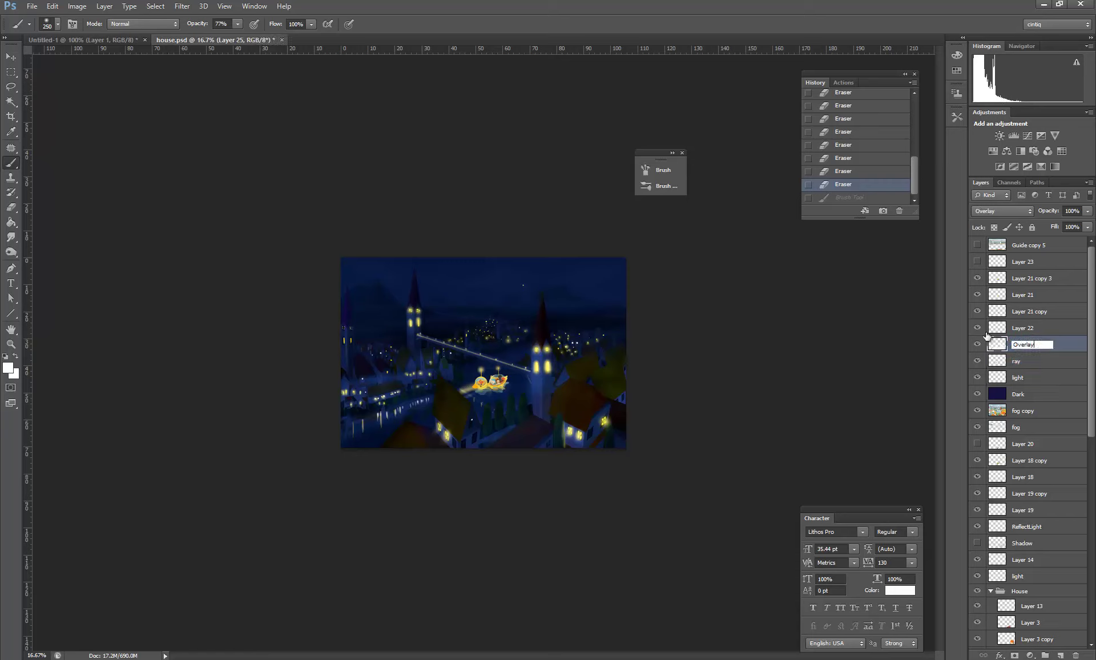
key(Return)
mouse_move(541, 364)
mouse_down()
mouse_move(548, 433)
mouse_move(569, 440)
mouse_up()
key(alt+bracketleft)
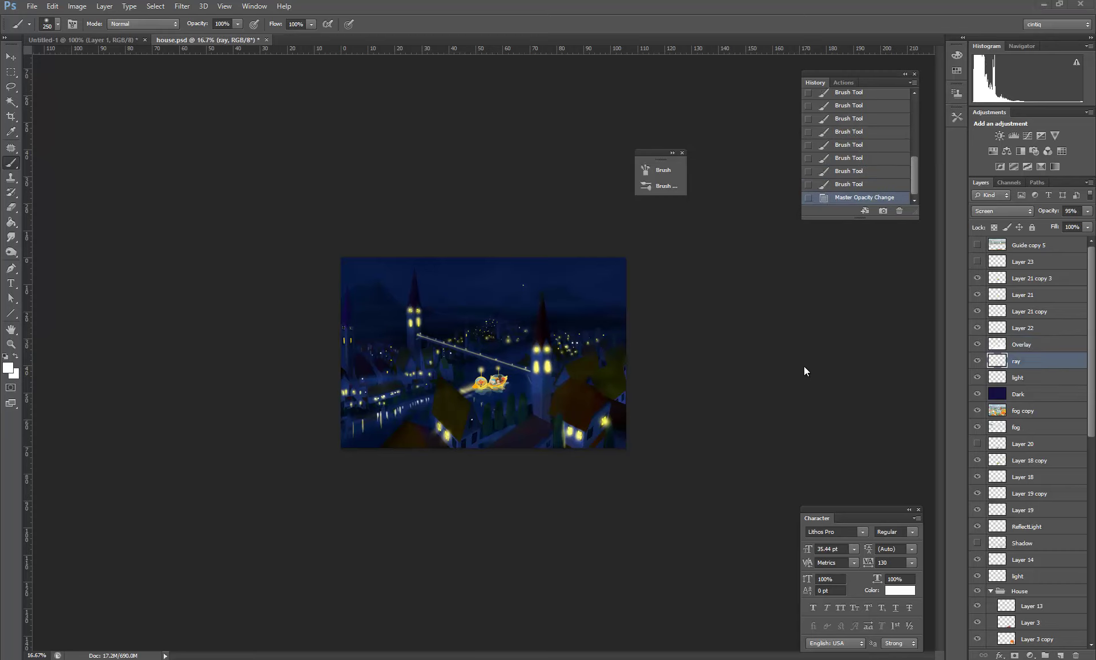
key(ctrl+plus)
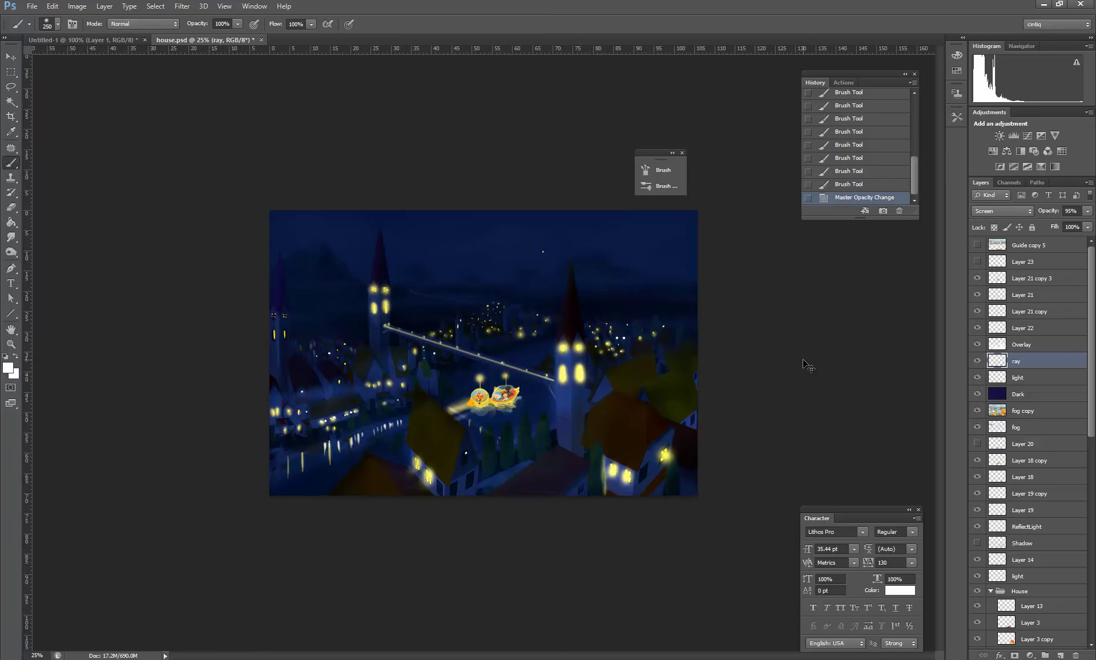
Step: Lower the ray layer's opacity to 54% and zoom back out to the whole picture
key(ctrl+plus)
key(ctrl+plus)
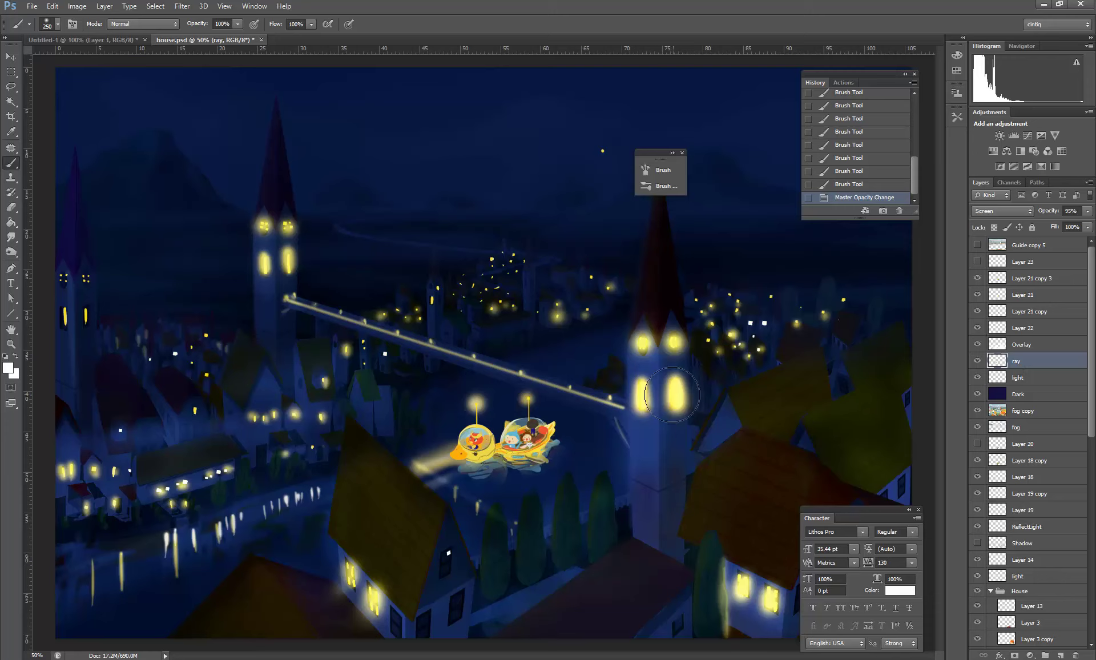
drag(1051, 212, 1031, 217)
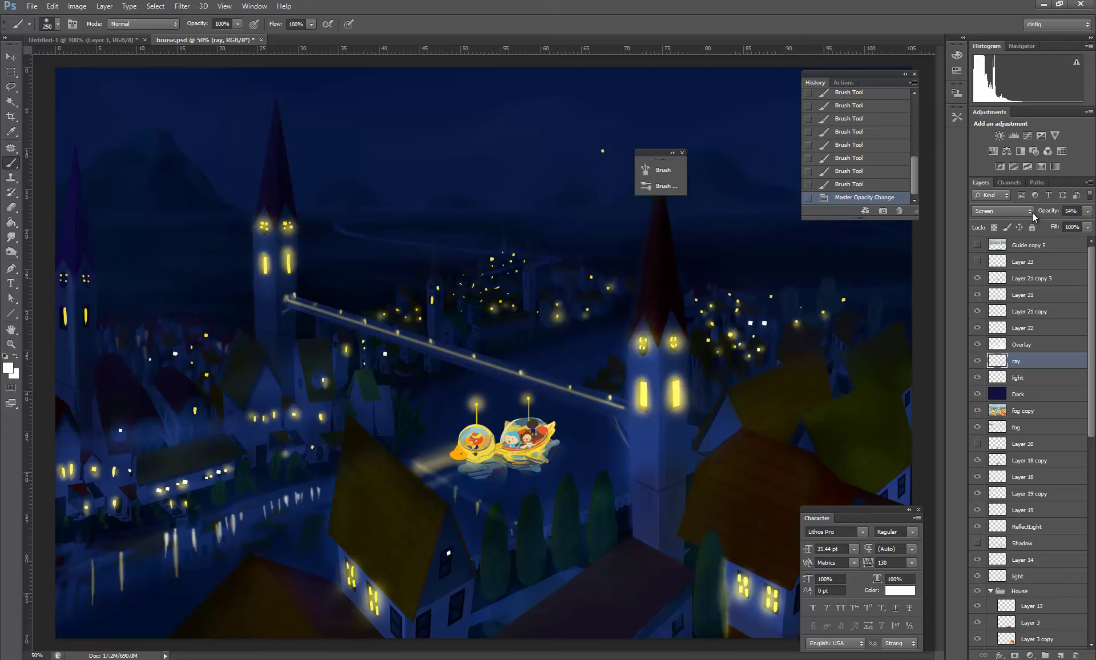
key(ctrl+minus)
key(ctrl+minus)
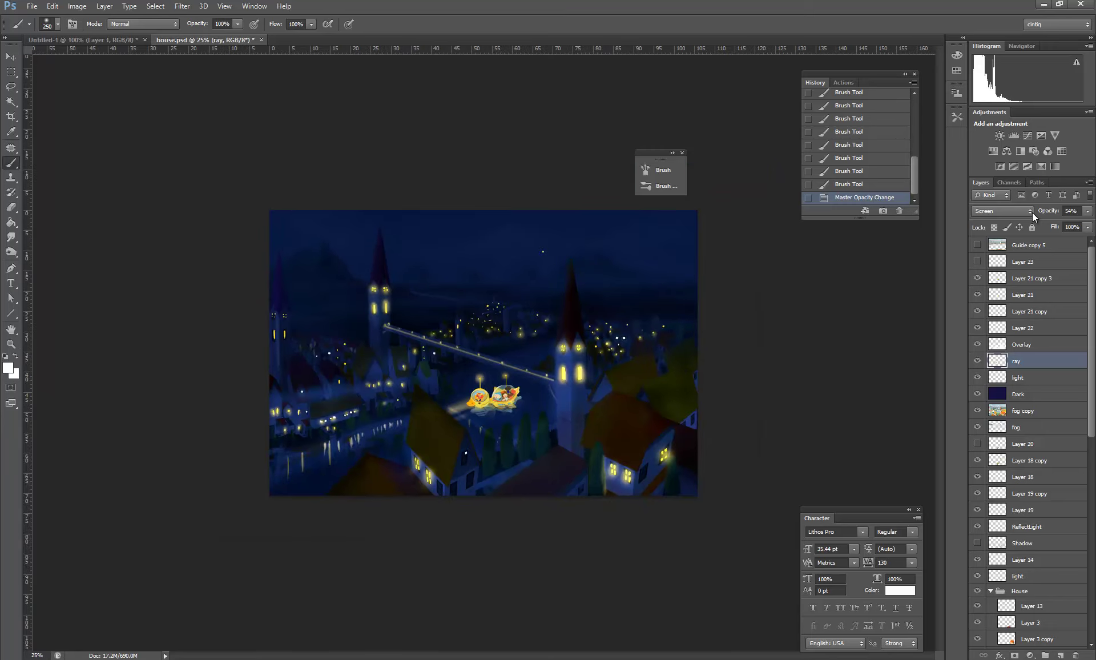
Step: Add a new layer, Layer 24, above the light layer and set it to Screen blending
click(1060, 655)
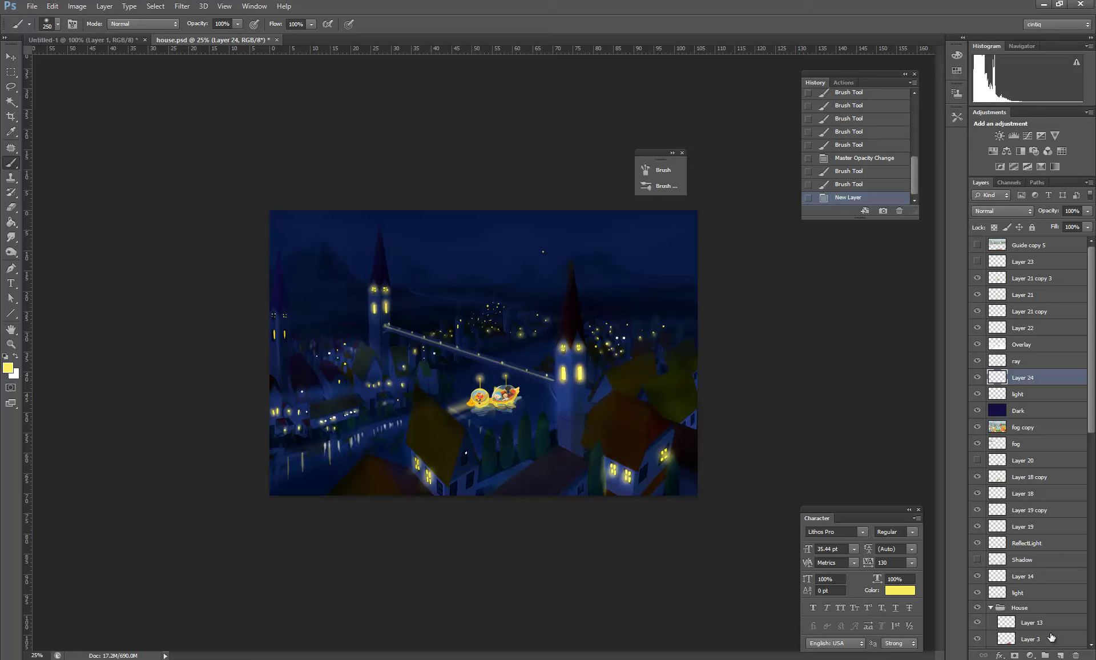
click(991, 214)
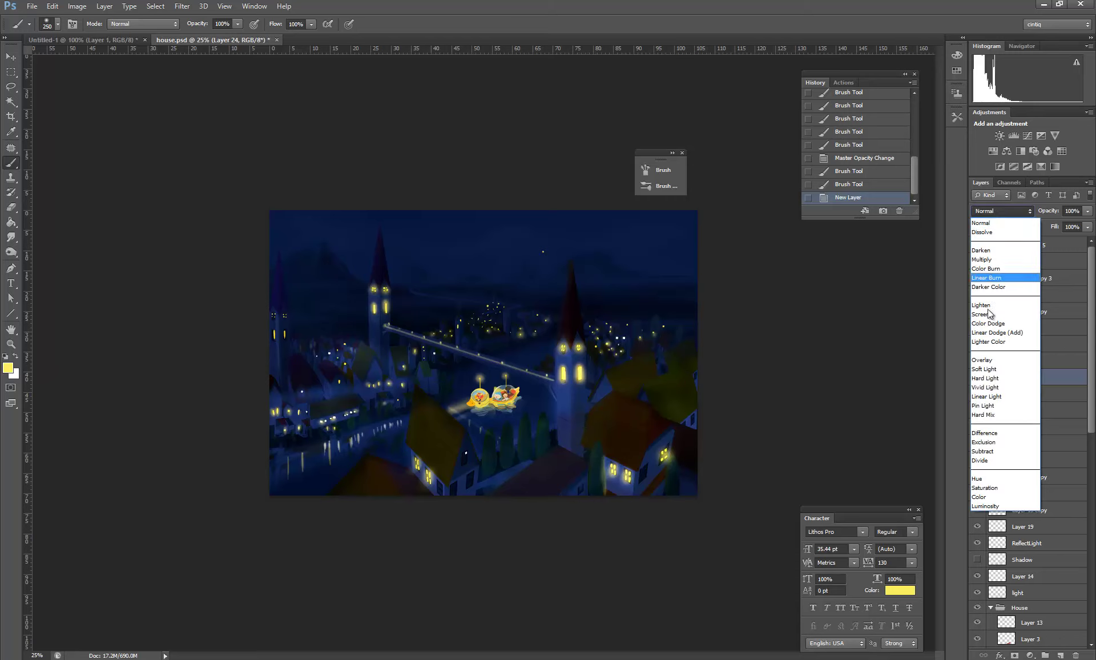
click(991, 310)
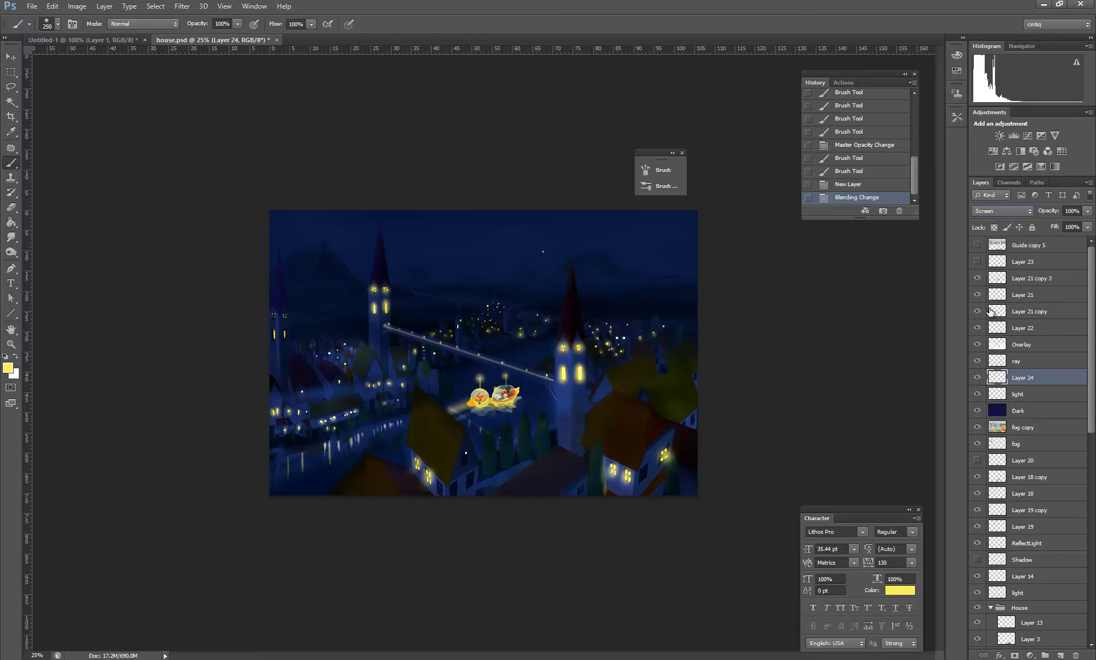
Step: Paint soft window-yellow glows over the left houses, town lights, tower and street, then dim to 36%
alt+click(568, 365)
click(344, 367)
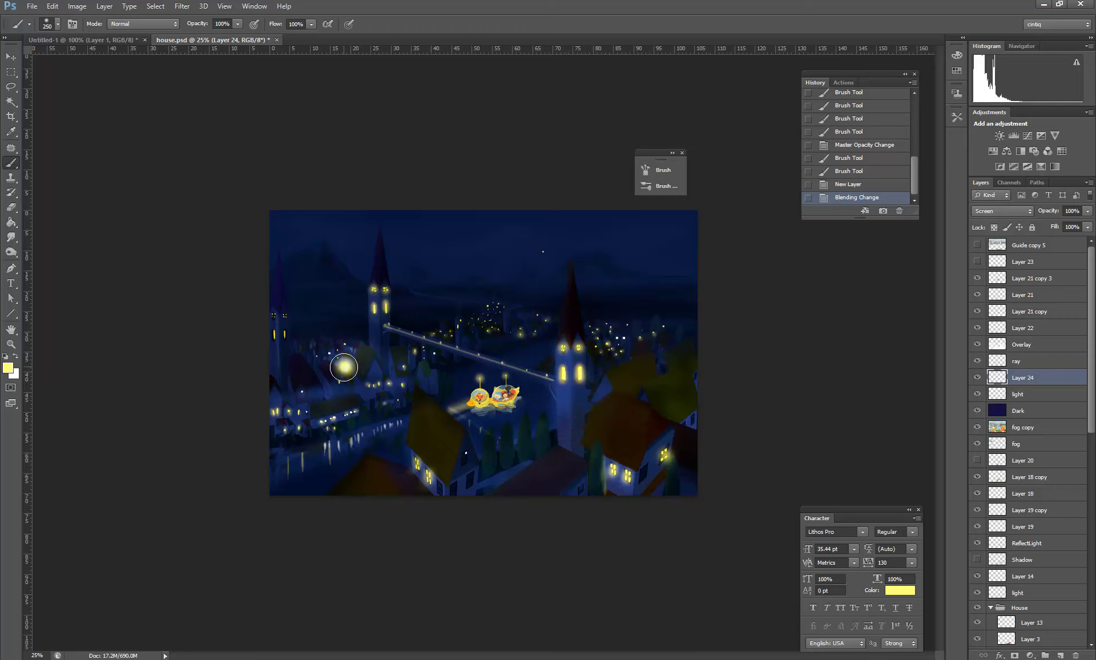
drag(318, 360, 332, 358)
drag(437, 338, 496, 331)
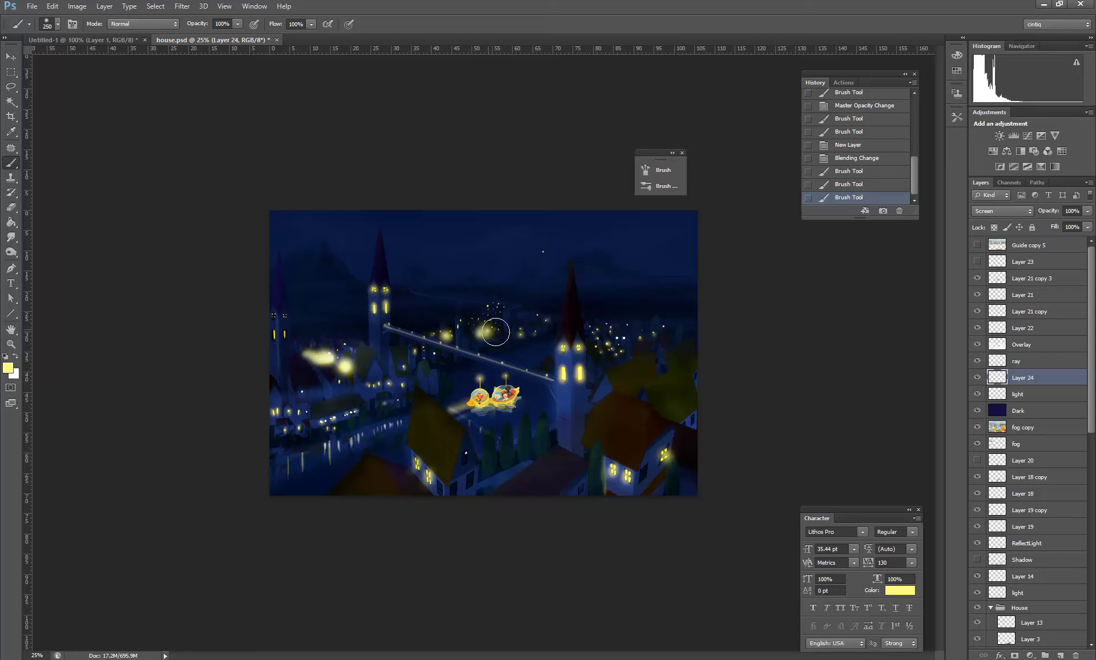
mouse_move(591, 338)
mouse_down()
mouse_move(621, 358)
mouse_move(600, 373)
mouse_up()
click(658, 369)
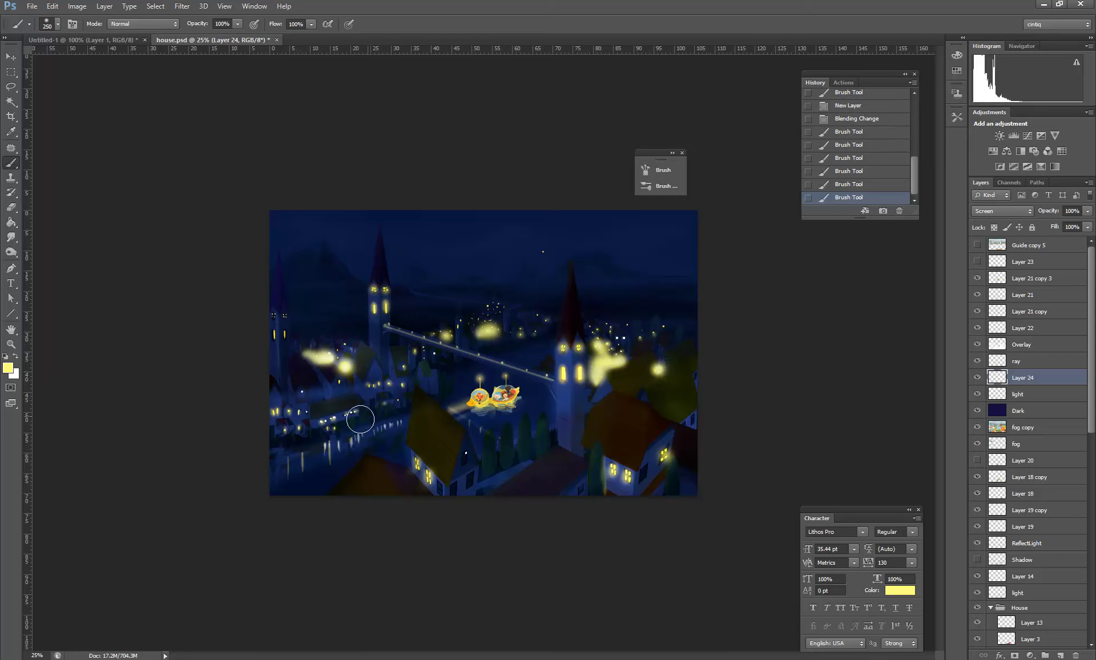
mouse_move(360, 420)
mouse_down()
mouse_move(294, 434)
mouse_move(371, 425)
mouse_up()
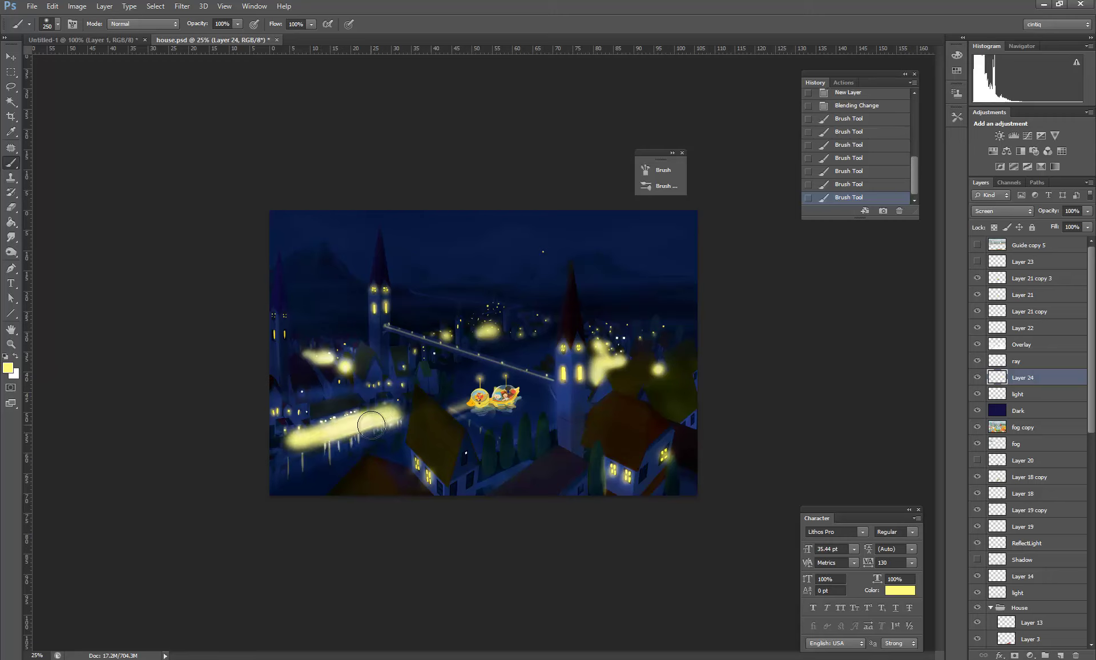
drag(1048, 213, 1020, 219)
Step: Erase yellow glow from the lower houses, foreground roof and river reflections with a fully opaque eraser
key(e)
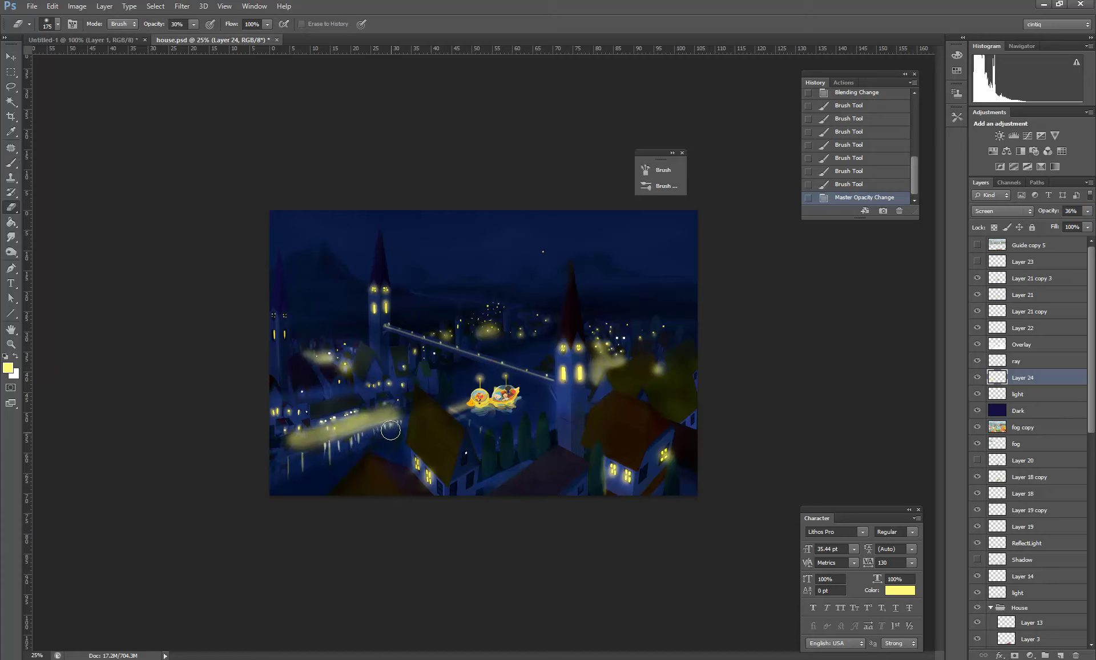
right_click(393, 434)
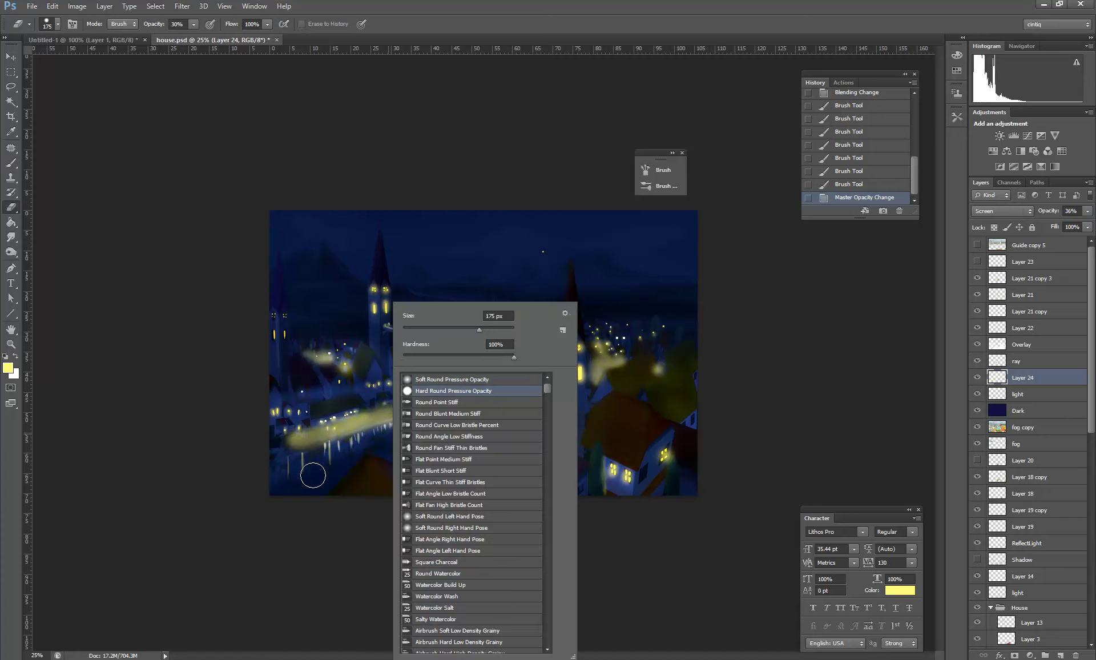
drag(306, 470, 301, 460)
drag(430, 437, 408, 451)
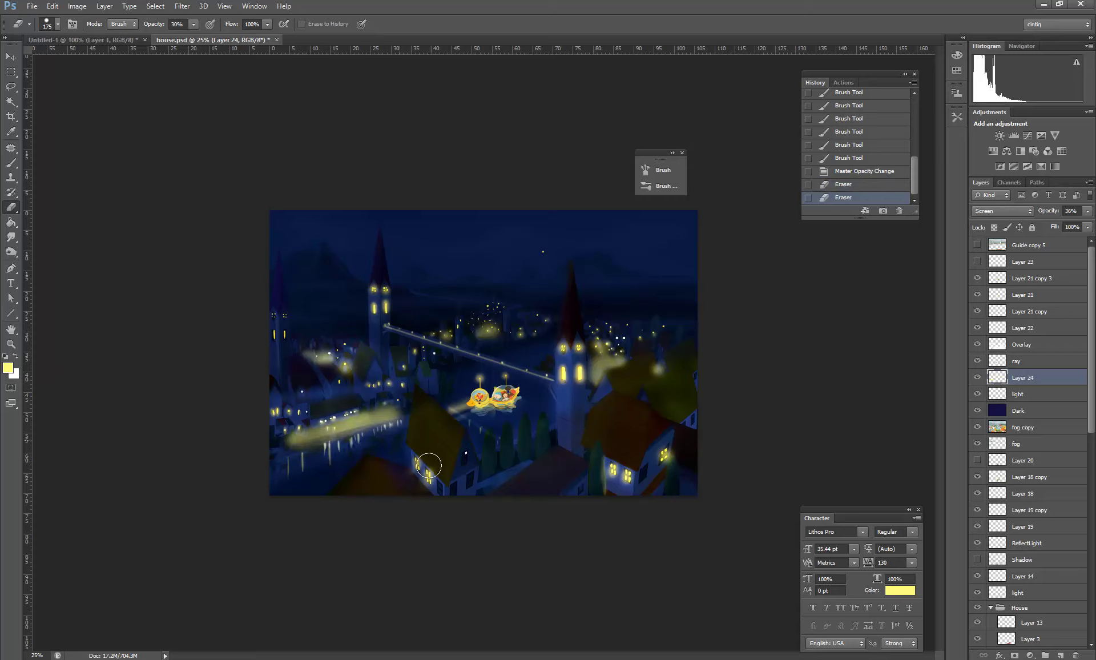
drag(154, 29, 349, 81)
drag(396, 421, 278, 466)
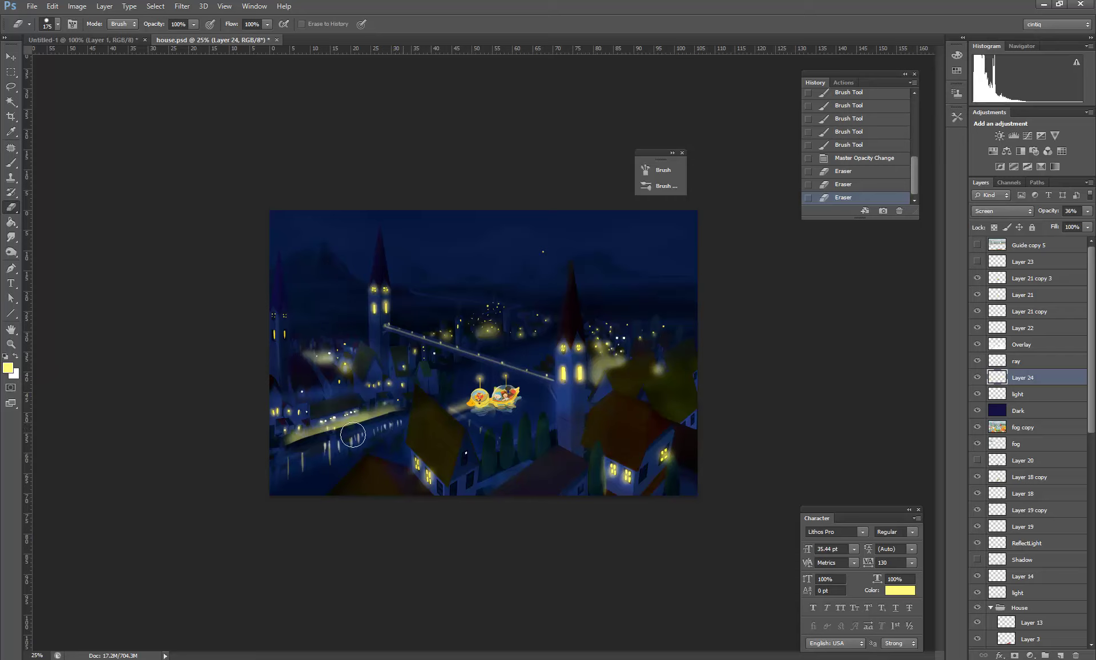
drag(400, 422, 394, 425)
key(ctrl+alt+z)
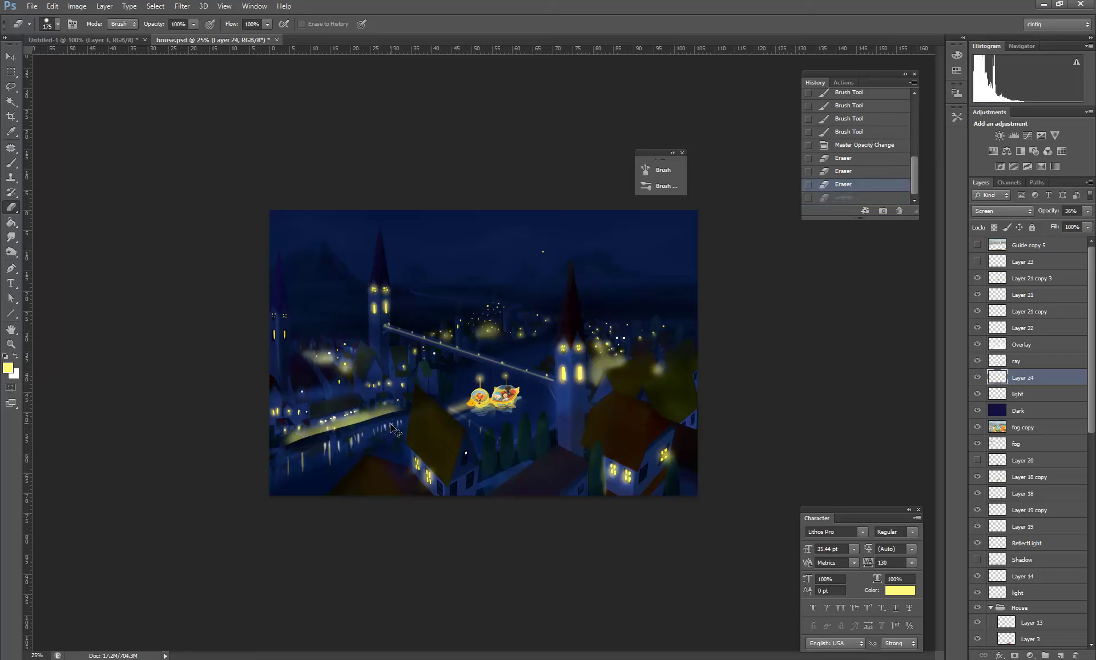
key(ctrl+alt+z)
Step: Erase stray glow on the left rooftops, beside the right tower and around the distant lights with a smaller eraser
key(bracketleft)
key(bracketleft)
key(bracketleft)
key(bracketleft)
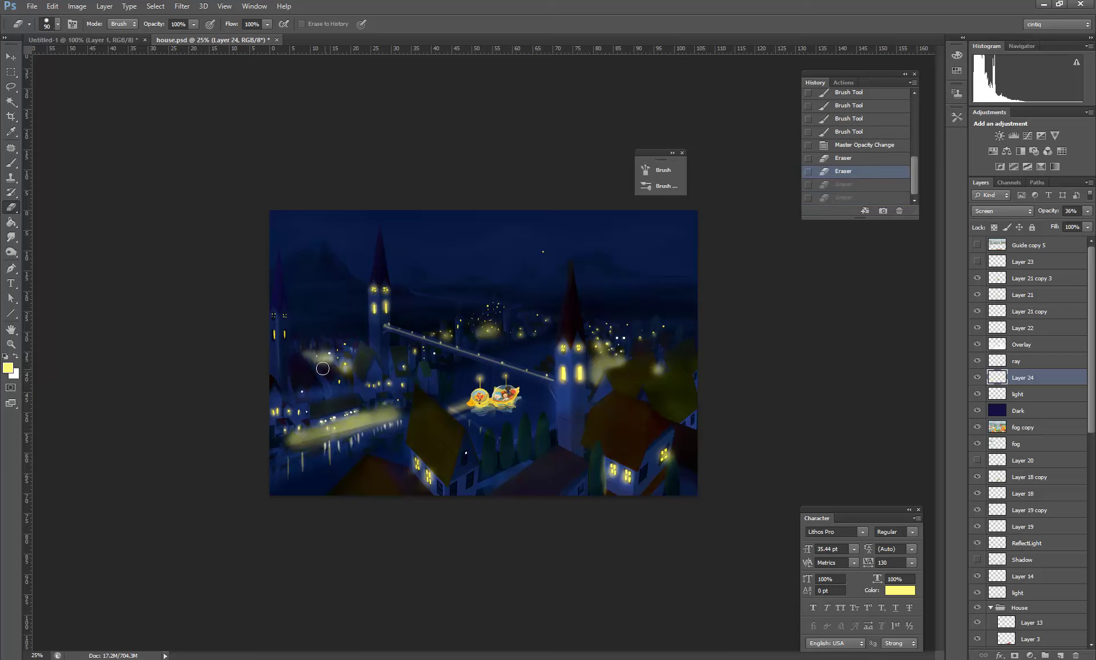
mouse_move(325, 364)
mouse_down()
mouse_move(306, 365)
mouse_move(348, 391)
mouse_up()
click(323, 366)
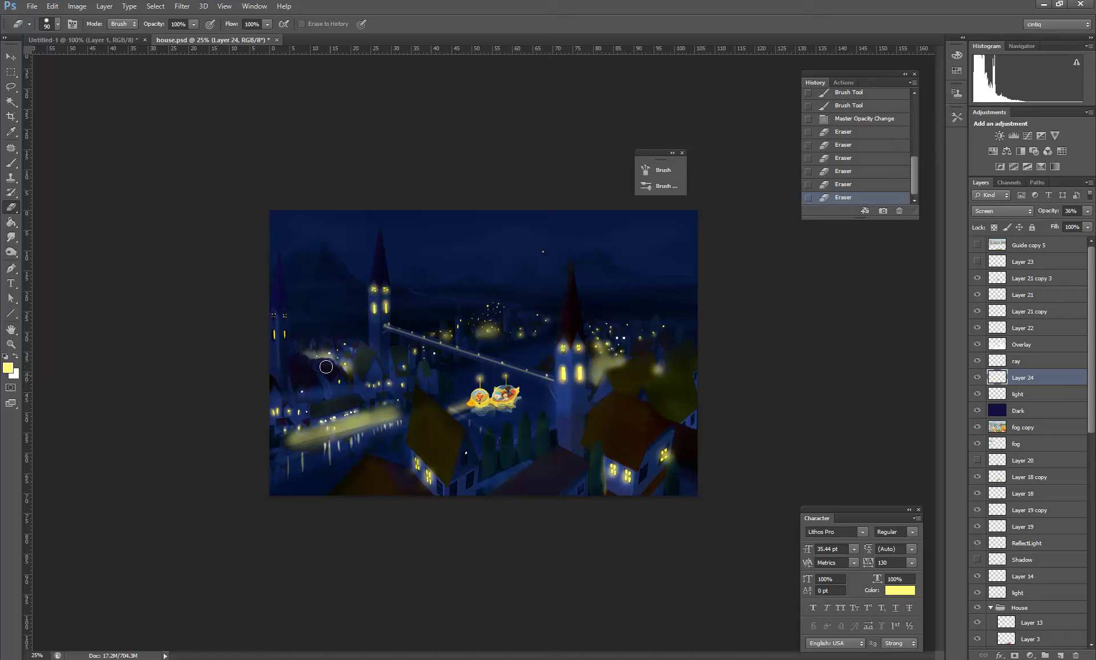
click(331, 366)
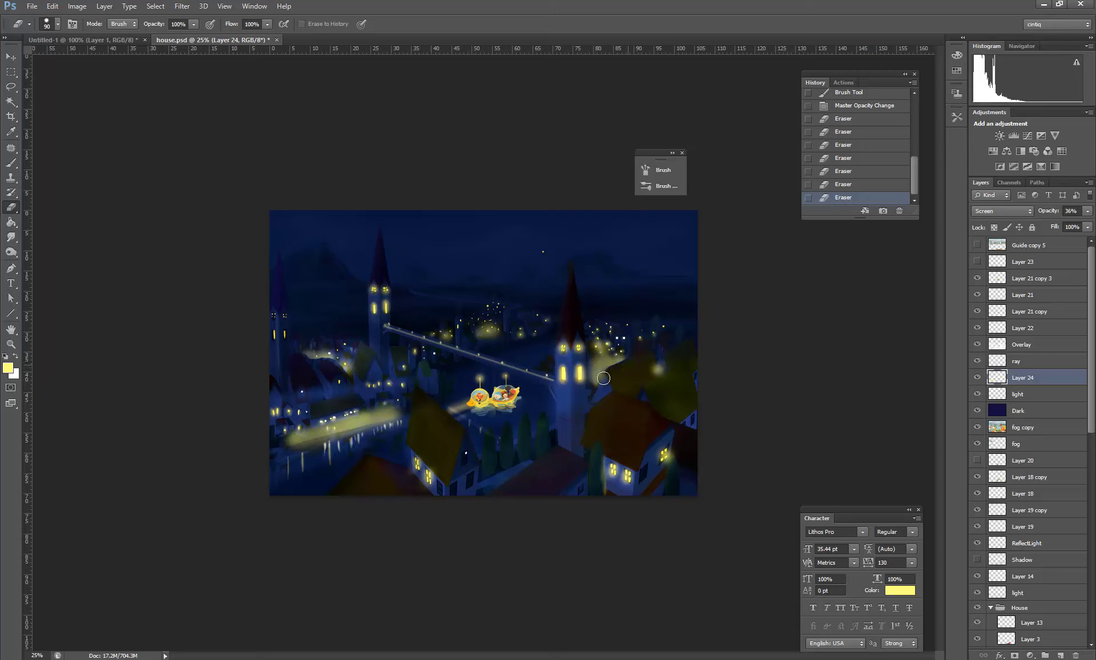
mouse_move(603, 391)
mouse_down()
mouse_move(591, 368)
mouse_move(597, 387)
mouse_up()
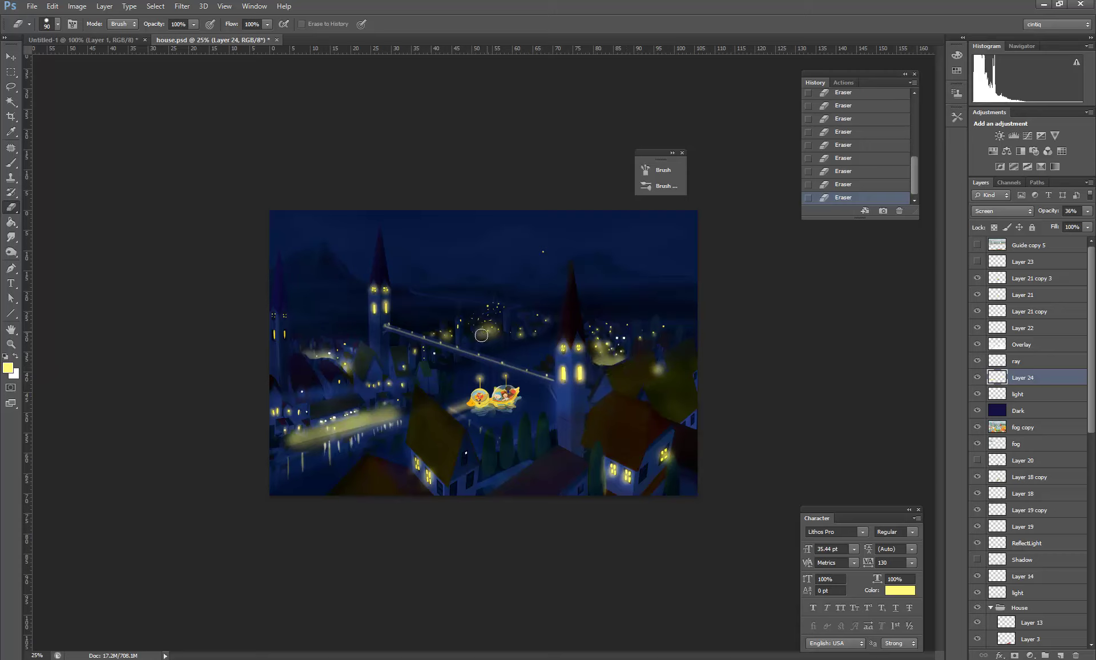
mouse_move(481, 335)
mouse_down()
mouse_move(503, 337)
mouse_move(455, 336)
mouse_up()
Step: Switch the eraser to Soft Round Pressure Opacity, adjust size and hardness, and set it to 30% strength
right_click(368, 410)
click(460, 380)
drag(426, 330, 430, 330)
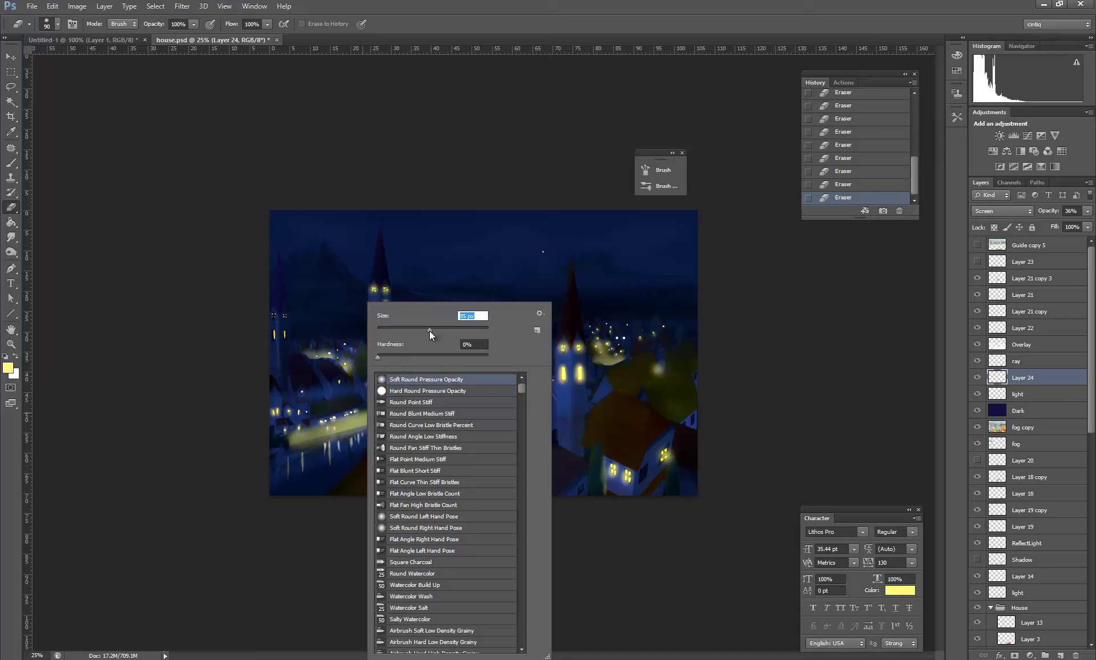
drag(378, 357, 415, 357)
key(Return)
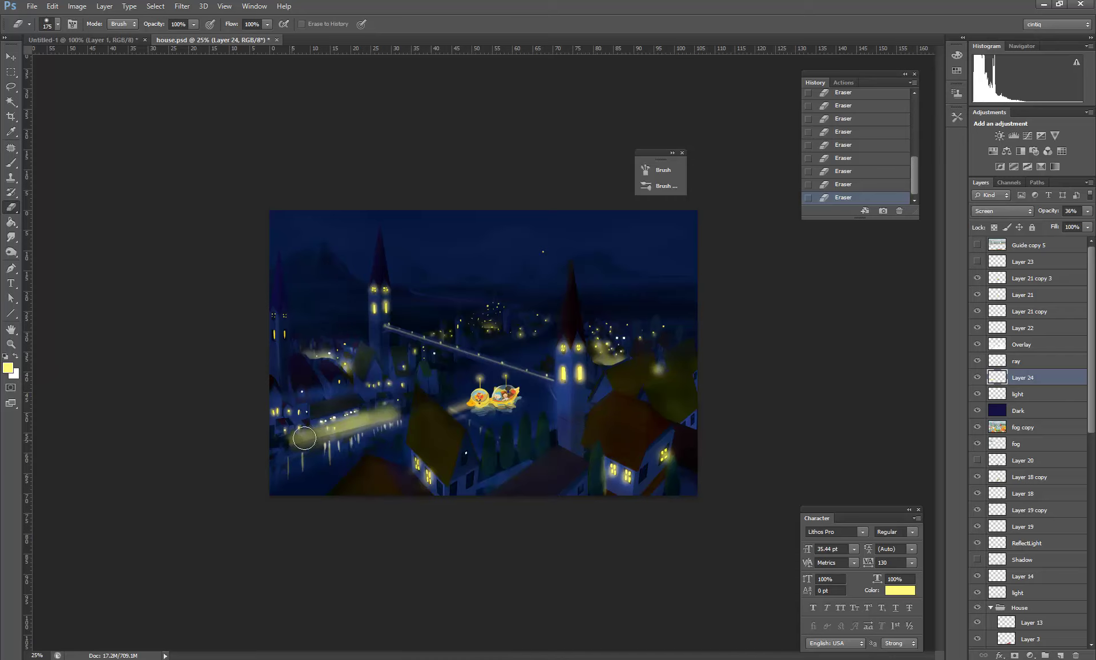
mouse_move(303, 440)
mouse_down()
mouse_move(400, 420)
mouse_move(288, 437)
mouse_up()
key(ctrl+z)
key(3)
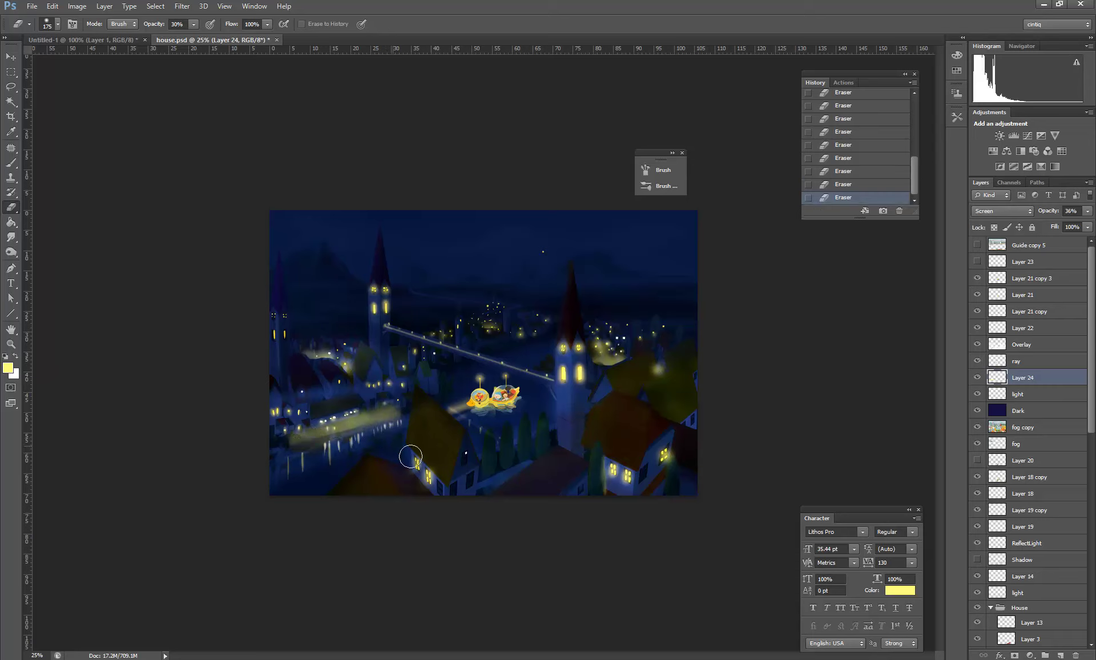
Step: Paint a faint yellow glow along the bottom street edge, then return to erasing
key(b)
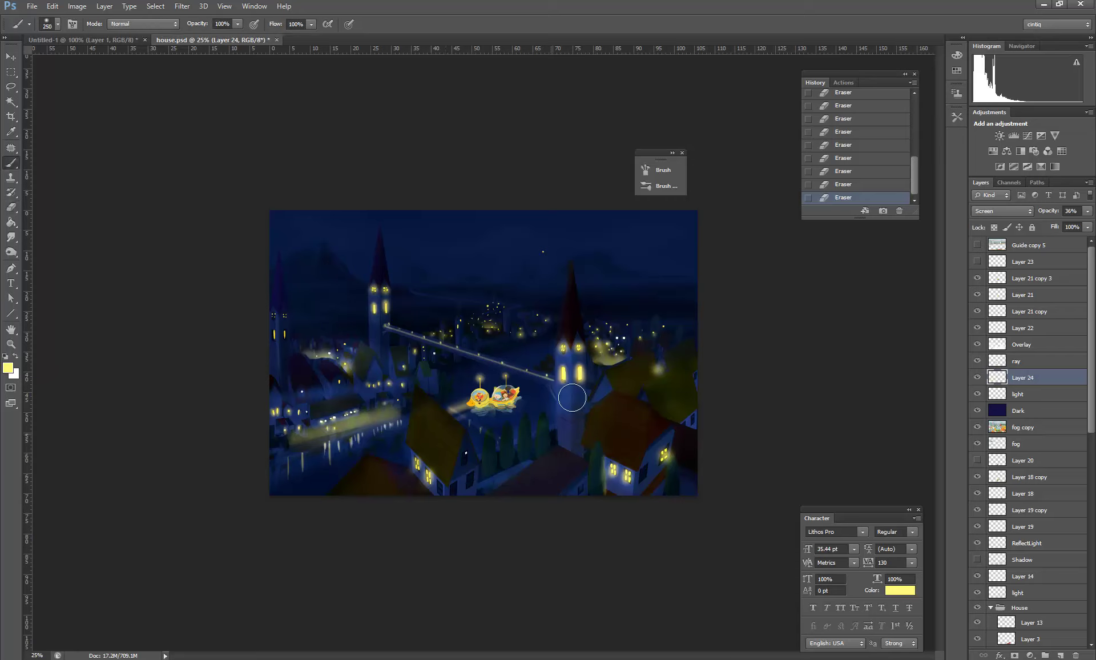
click(460, 488)
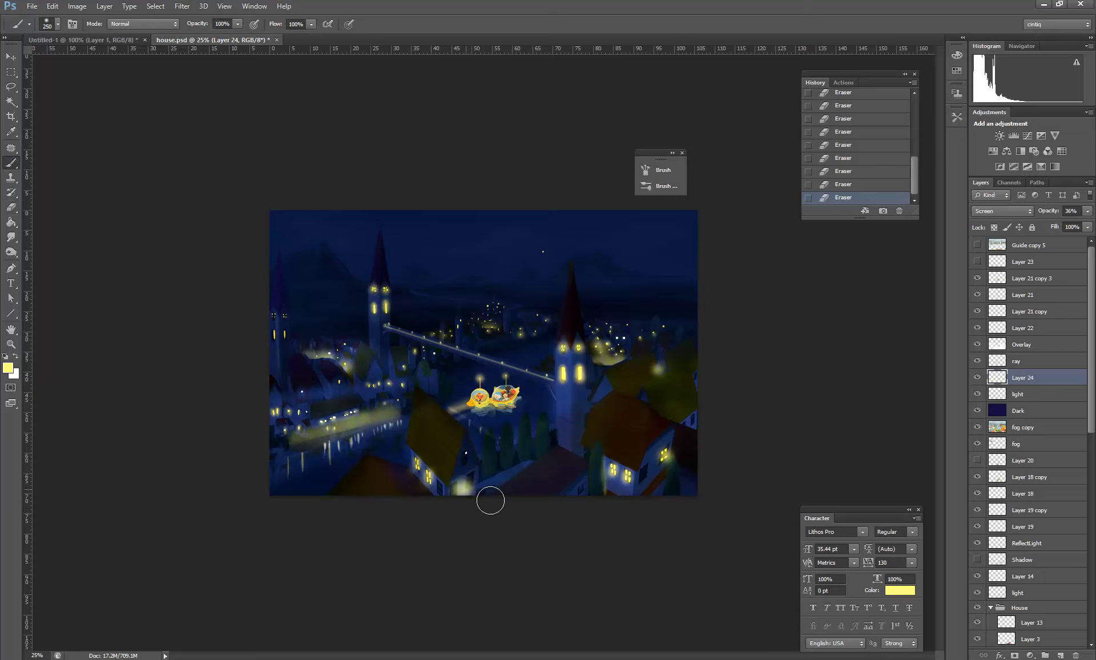
mouse_move(478, 503)
mouse_down()
mouse_move(519, 463)
mouse_move(474, 490)
mouse_move(472, 502)
mouse_move(531, 473)
mouse_move(482, 480)
mouse_move(522, 489)
mouse_up()
key(e)
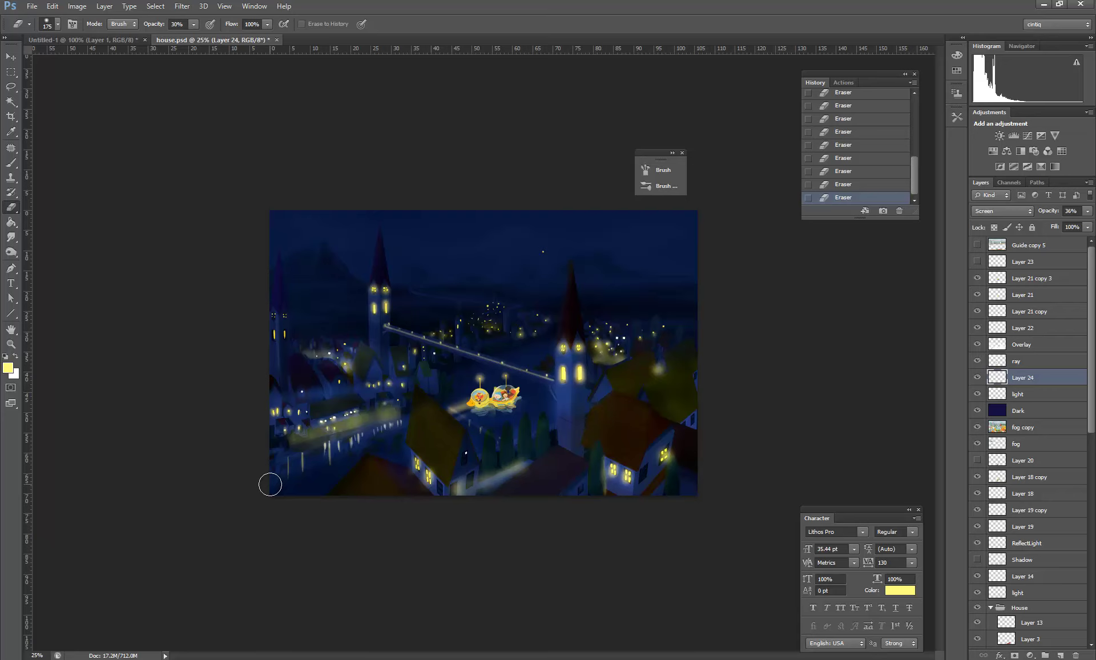
Step: Zoom from 25% to 66.7% and scroll down to inspect the yellow street glows
key(ctrl+equal)
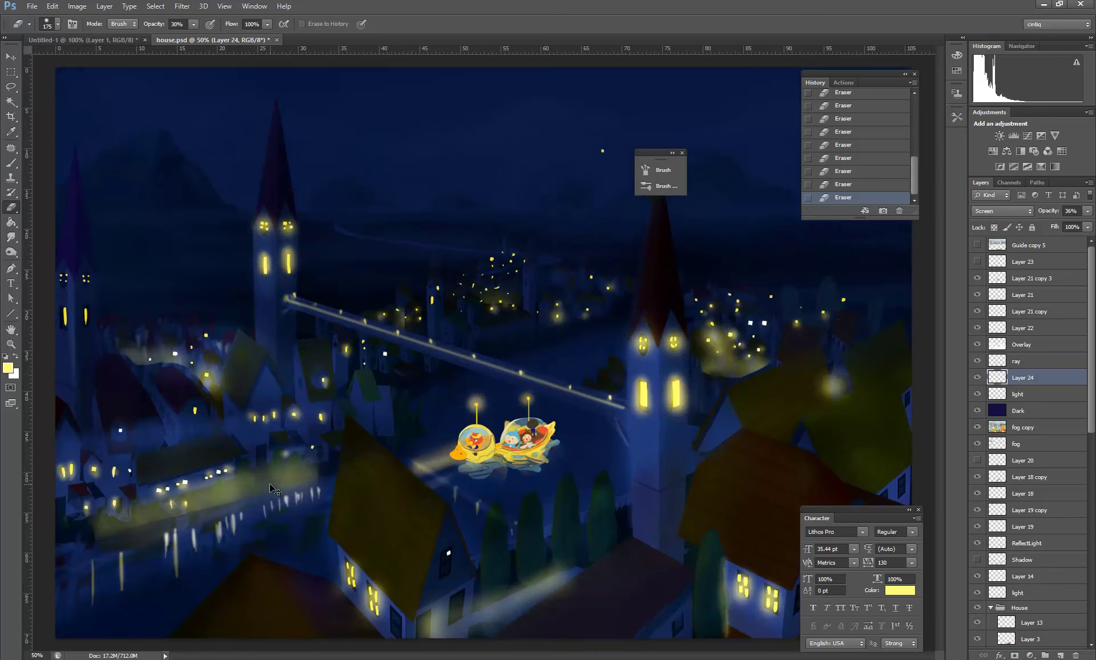
key(ctrl+equal)
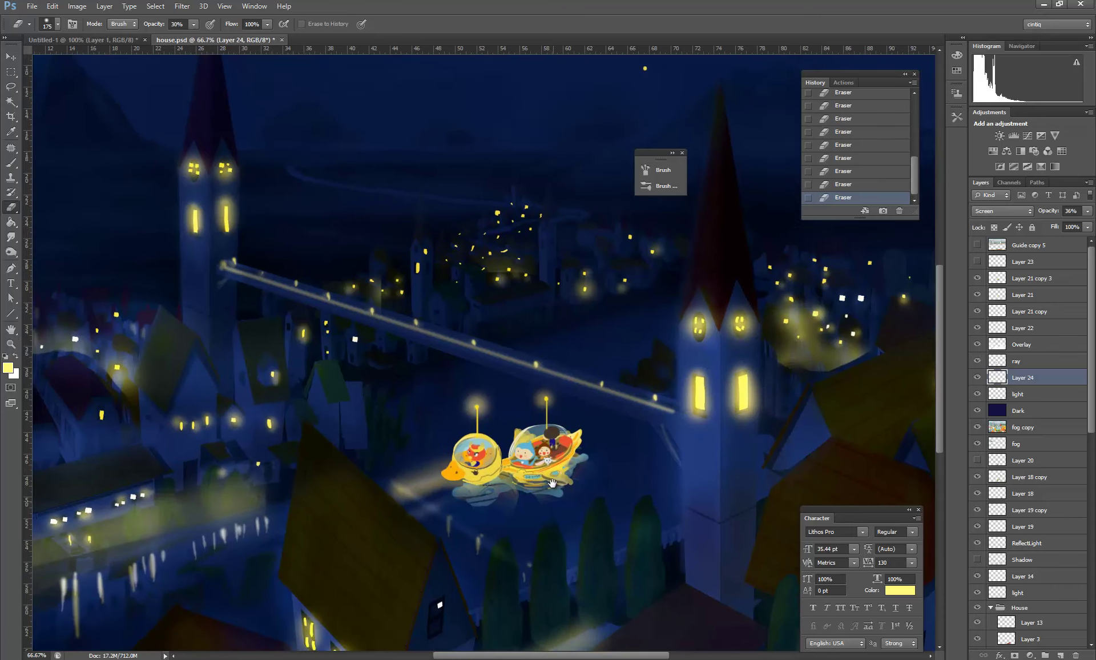
scroll(547, 477, down, 1)
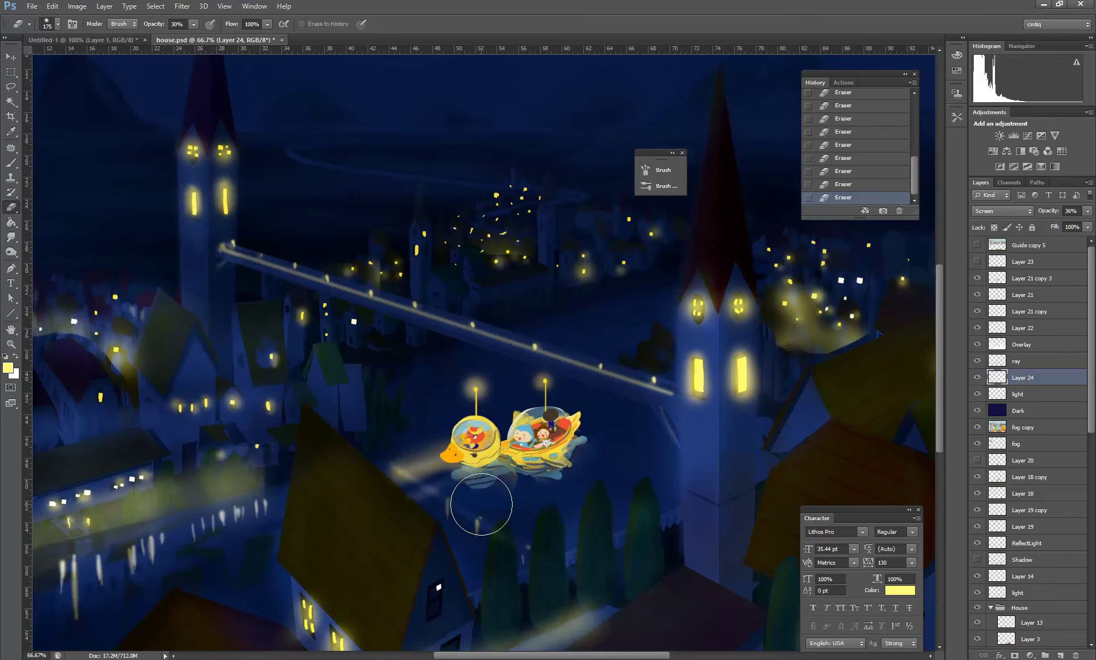